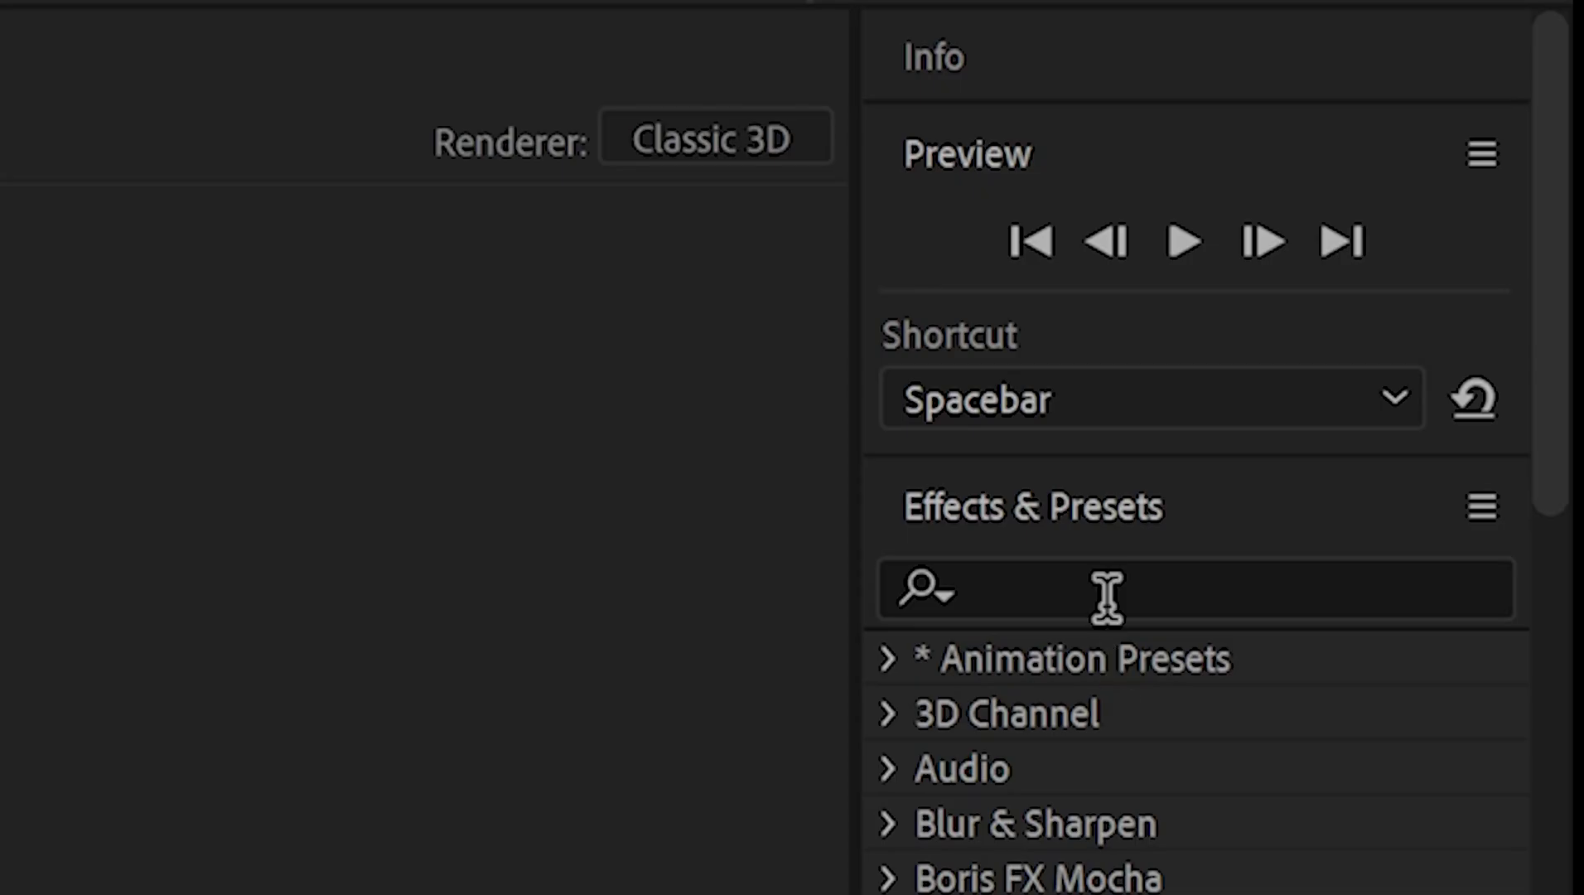
# Apply the 3D Camera Tracker to DJI_0251.MP4, then scrub about two seconds in
pyautogui.click(1466, 207)
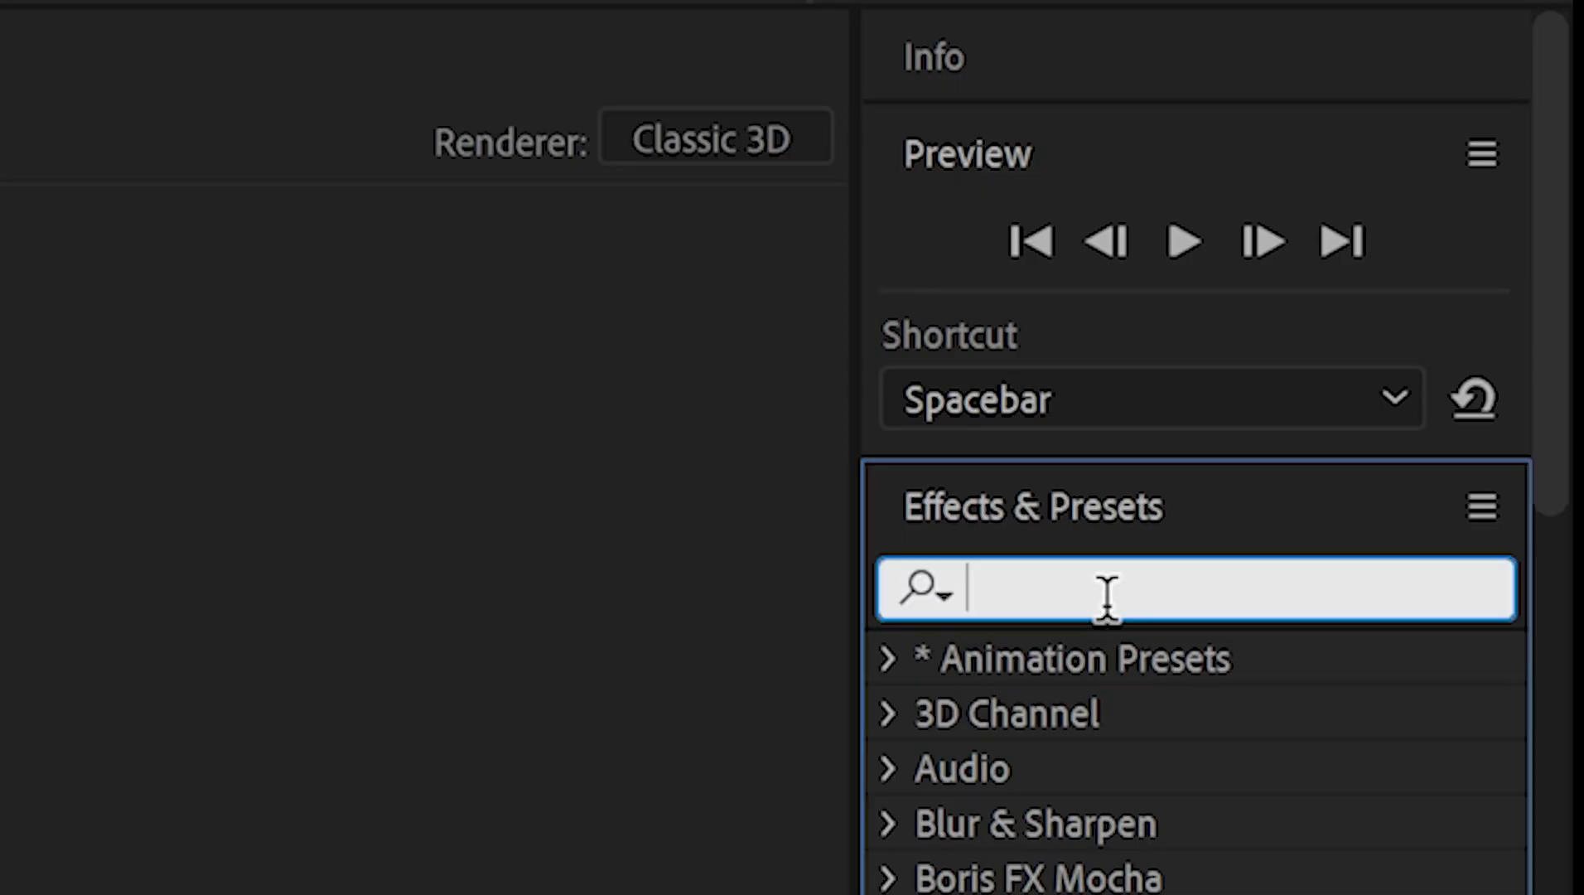
pyautogui.write('3d camera')
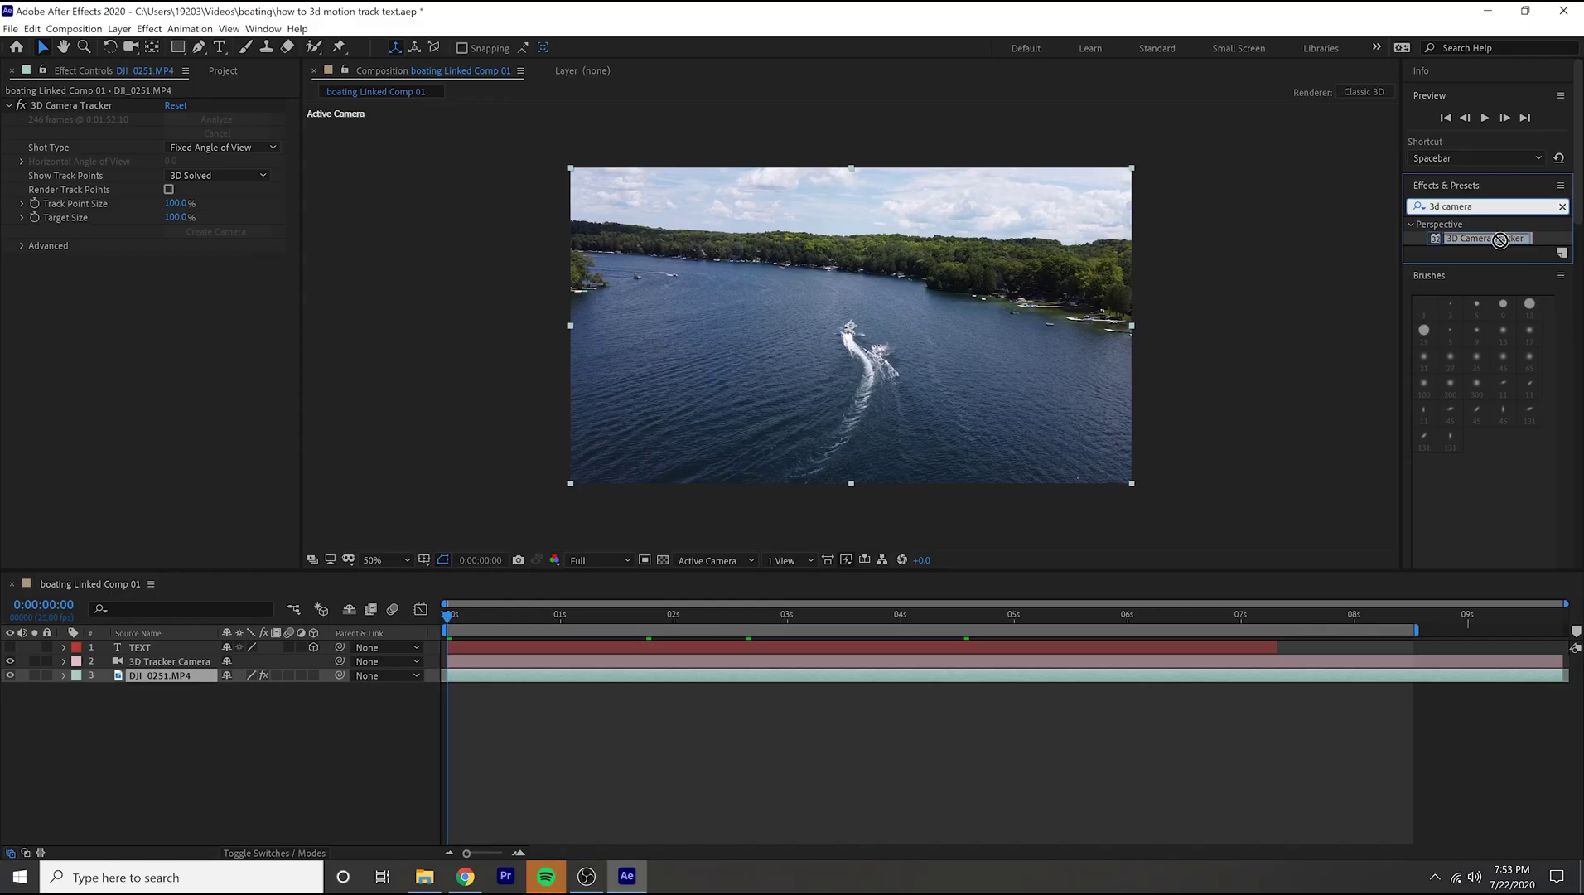
pyautogui.moveTo(1197, 712); pyautogui.dragTo(184, 684)
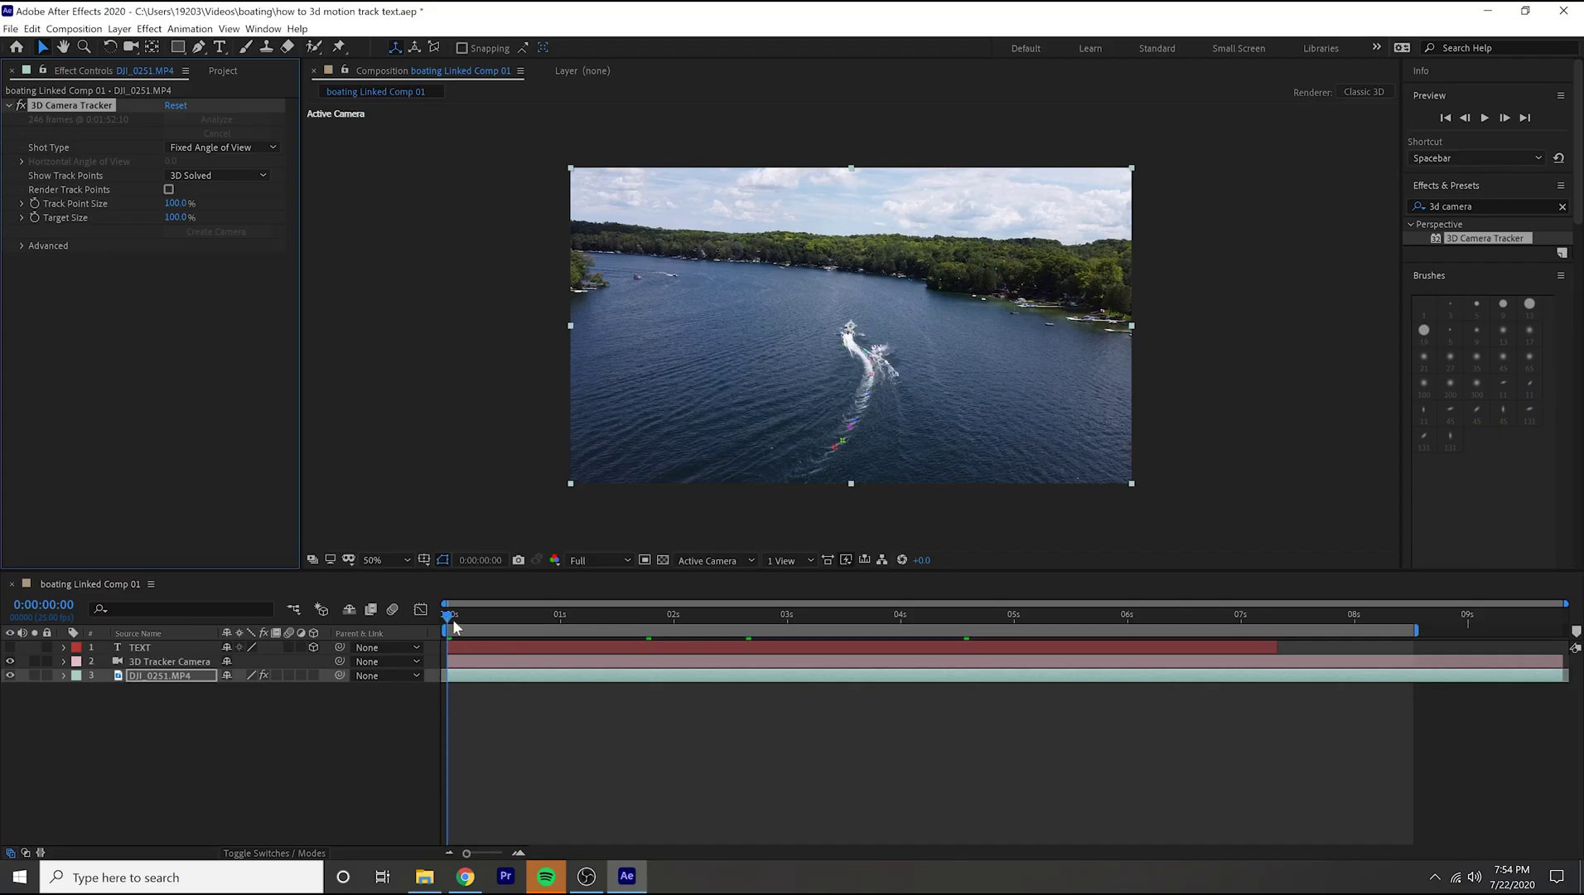
pyautogui.moveTo(454, 621); pyautogui.dragTo(536, 627)
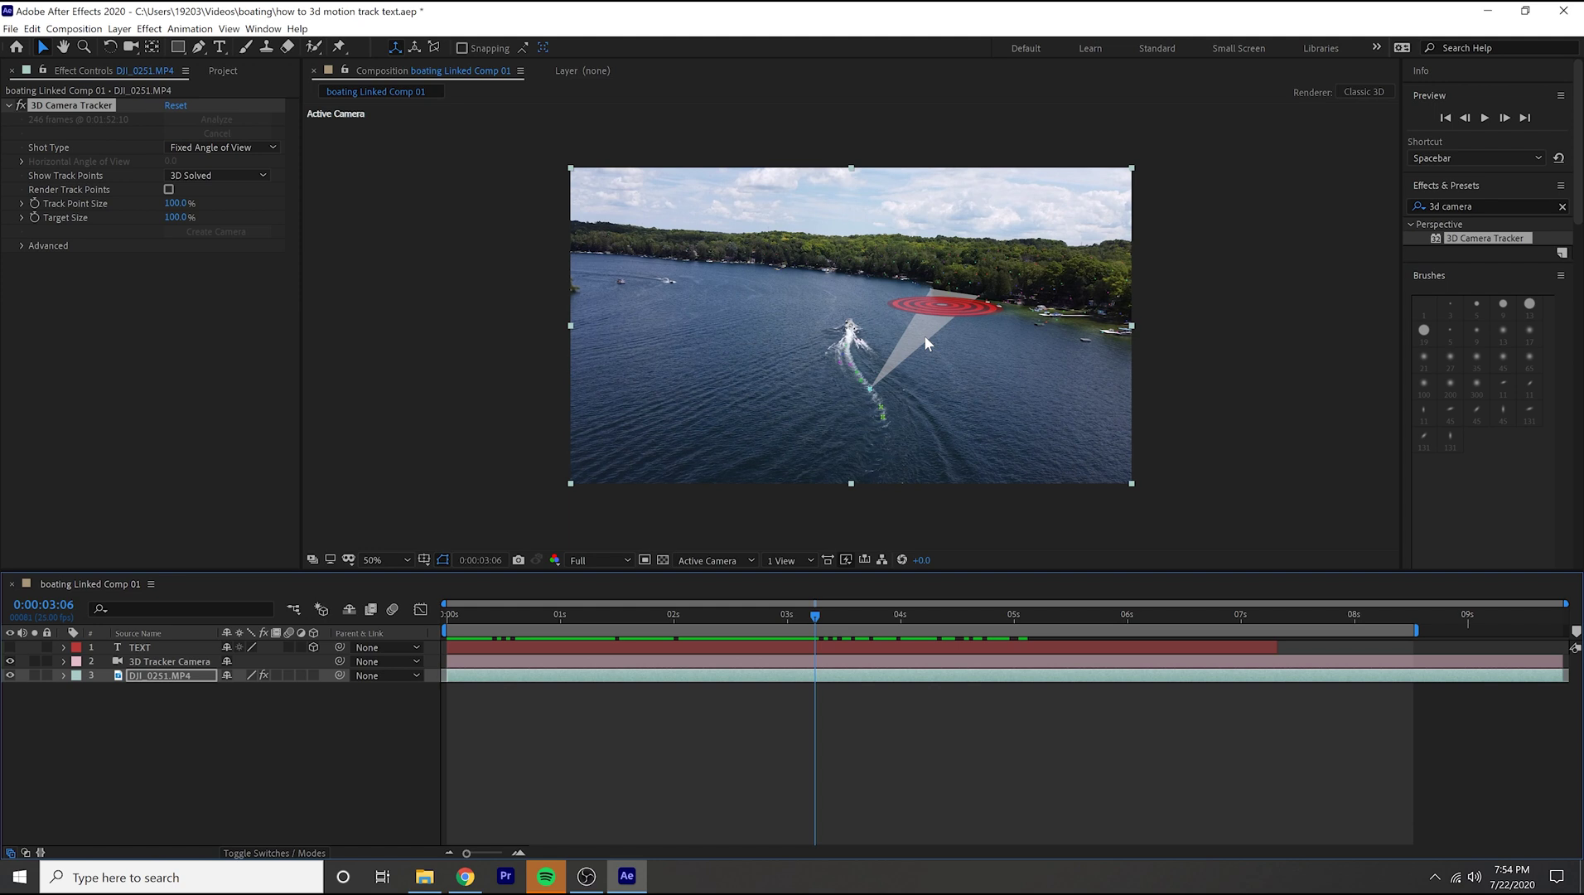
# Create tracked 3D text at the chosen target point on the water
pyautogui.rightClick(923, 334)
pyautogui.click(938, 341)
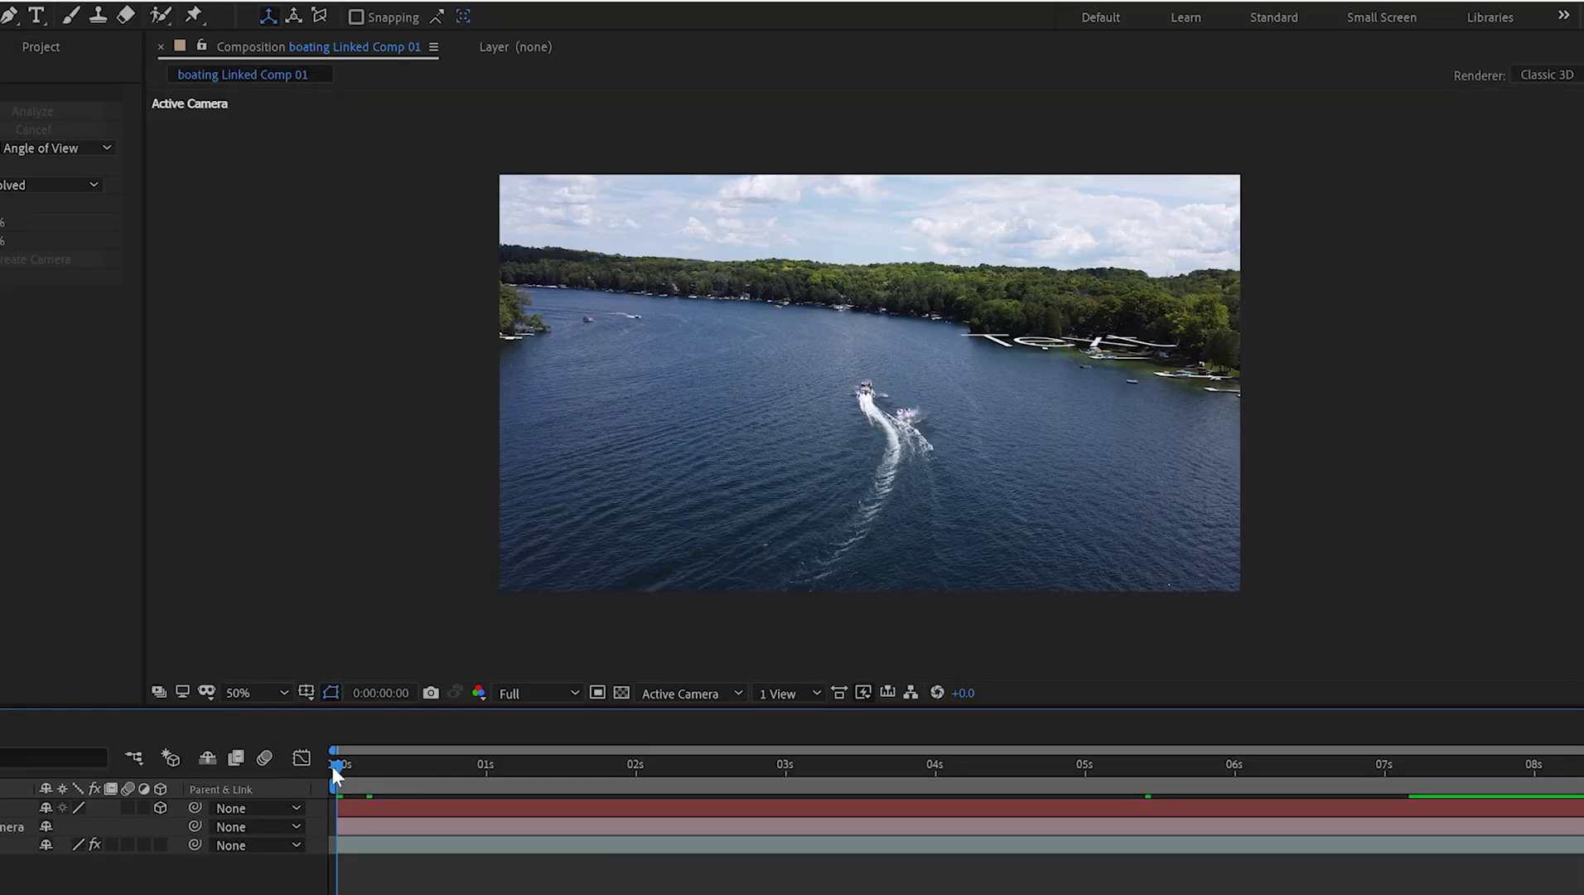
# Preview the composition to check the Text layer tracks with the drone footage
pyautogui.press('space')
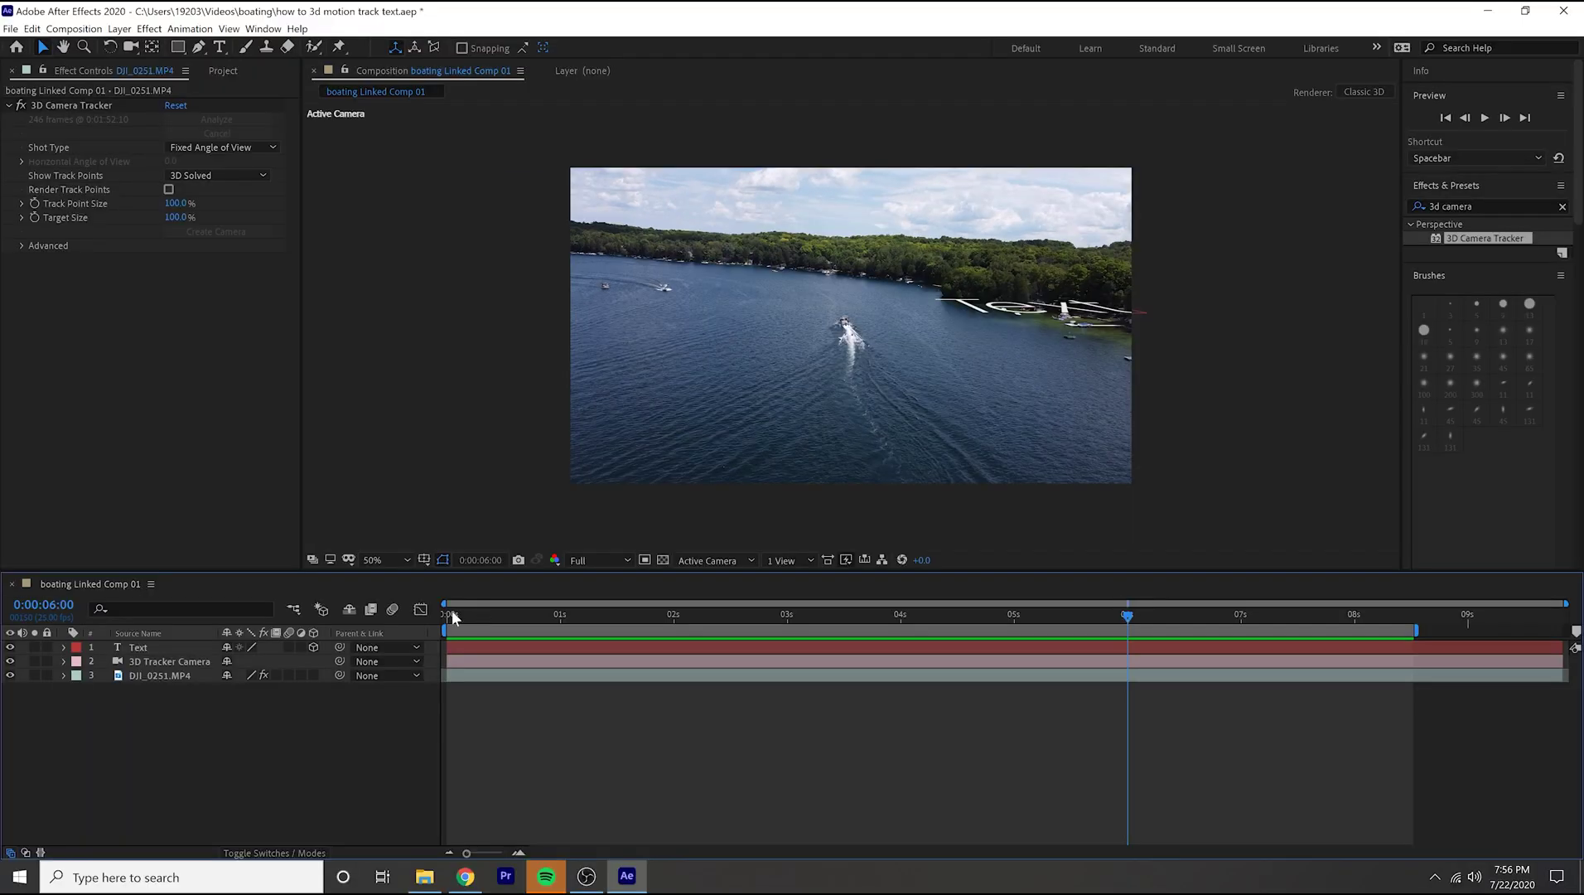
pyautogui.press('space')
pyautogui.click(141, 647)
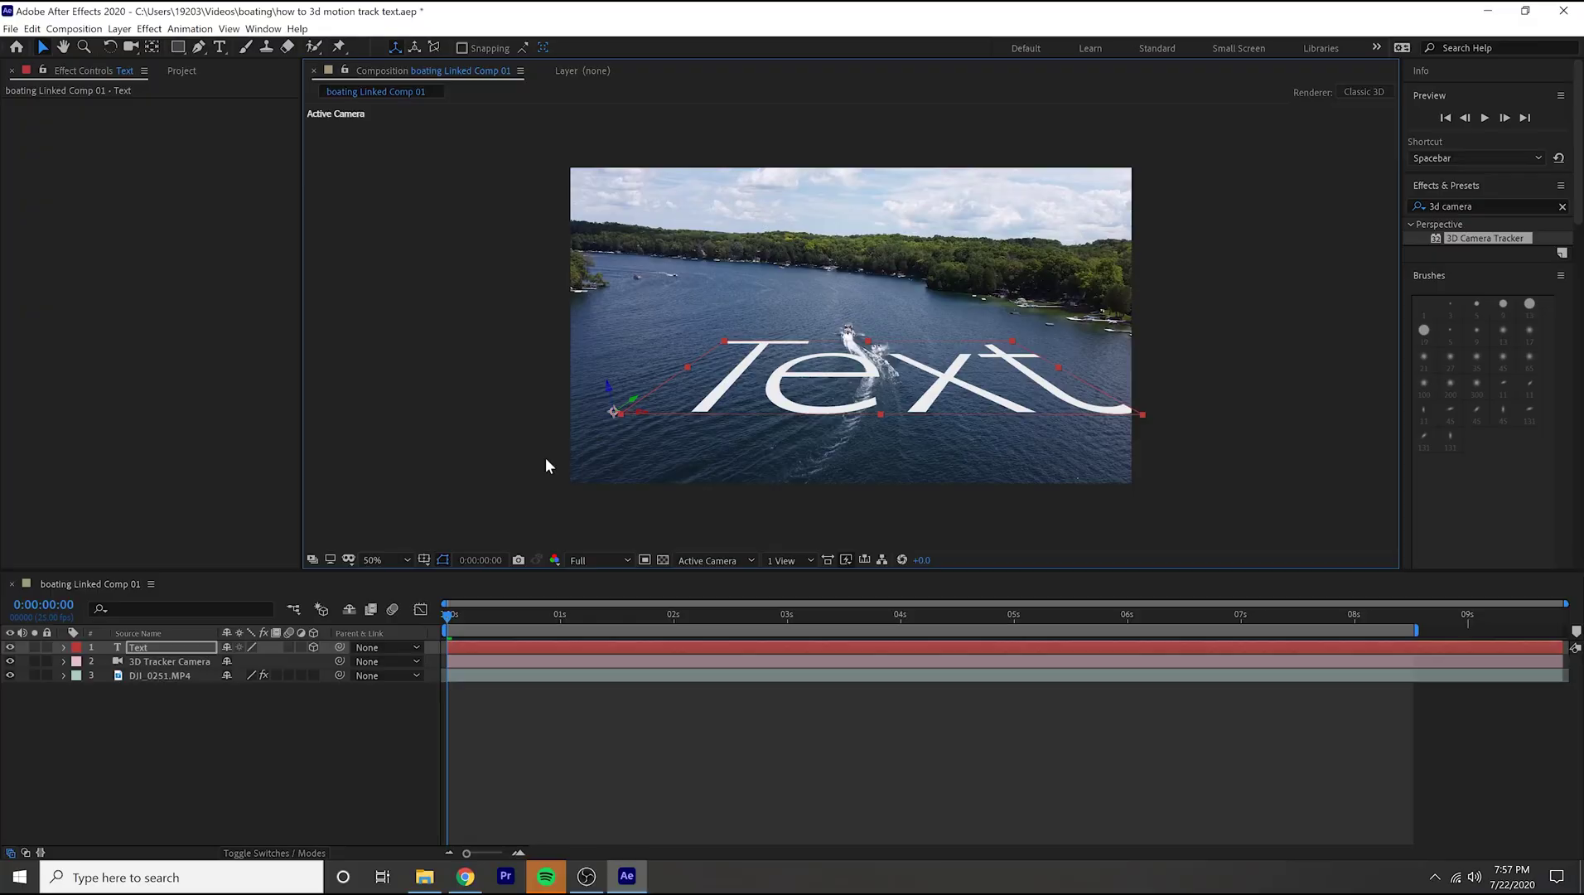
pyautogui.press('space')
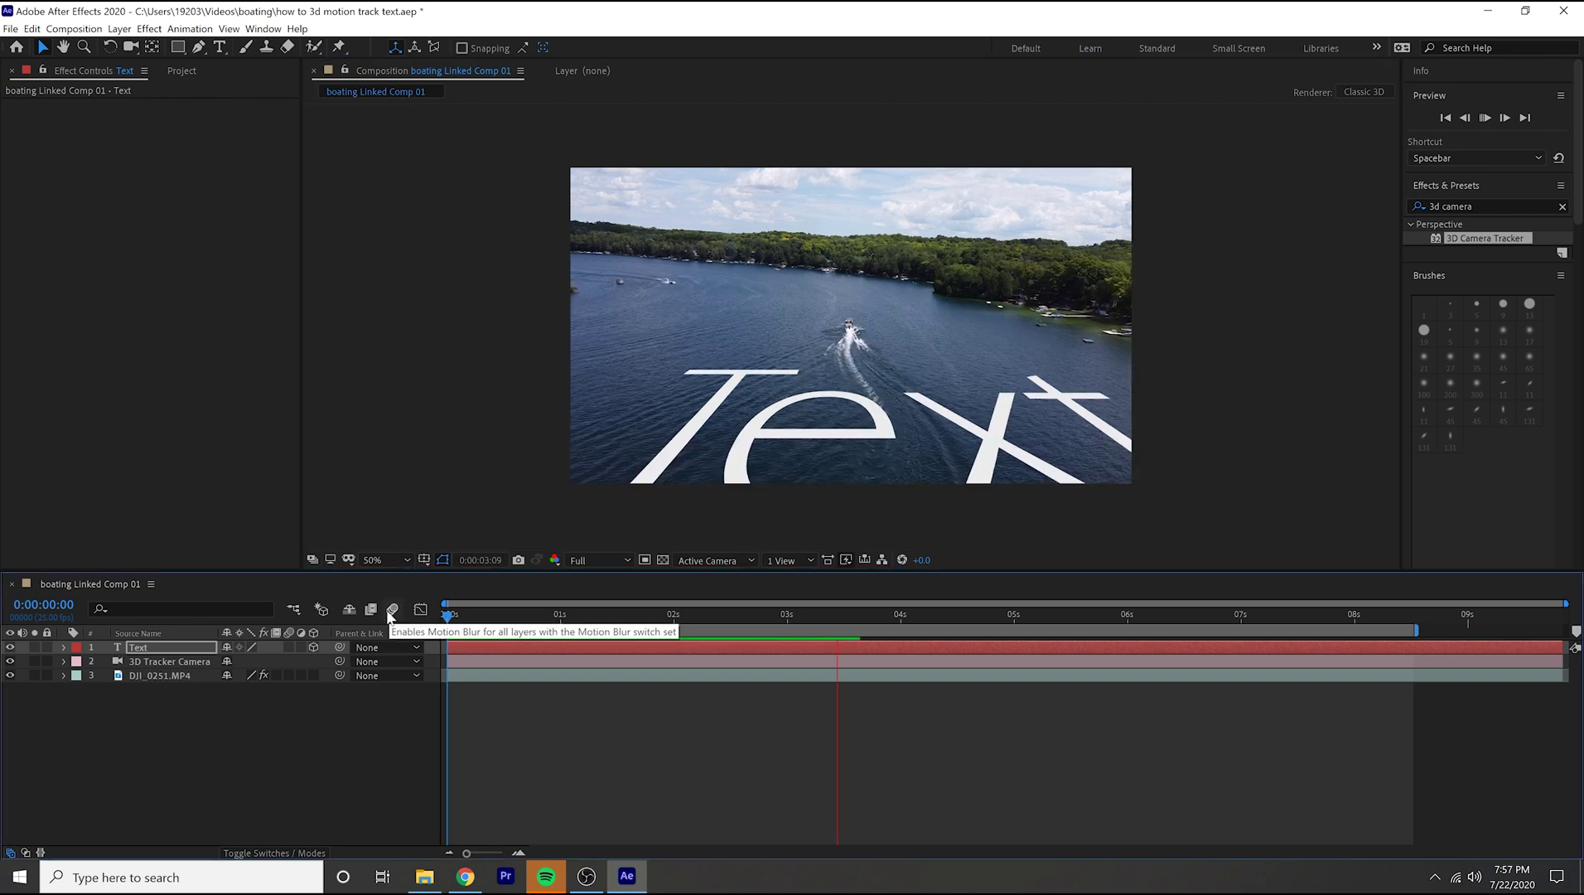
pyautogui.press('space')
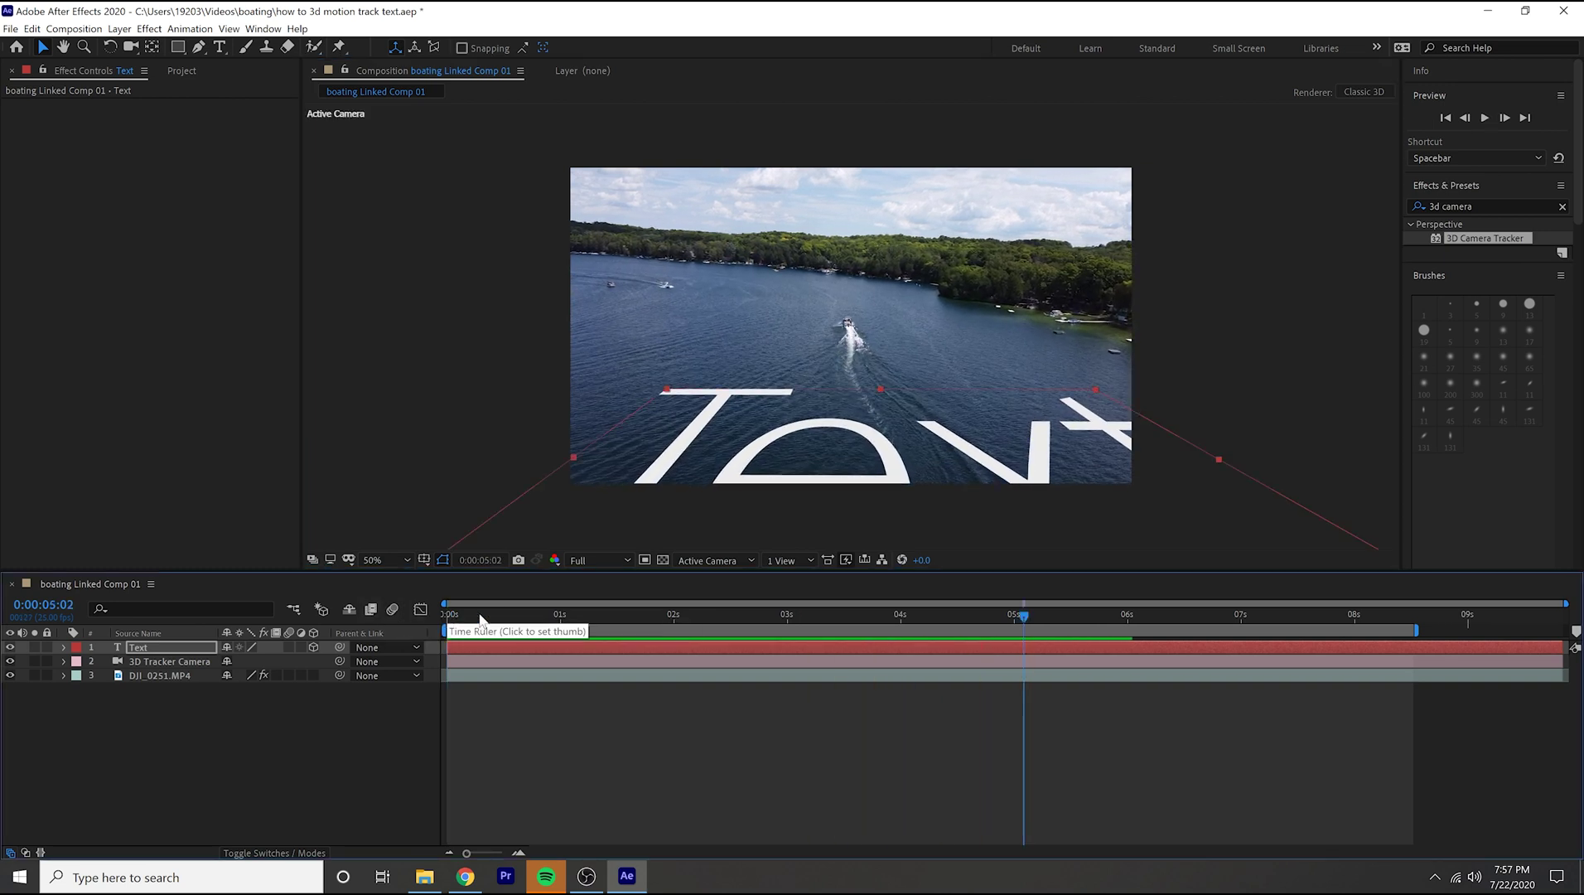
# Set the Text layer's Scale to 2000%
pyautogui.click(64, 651)
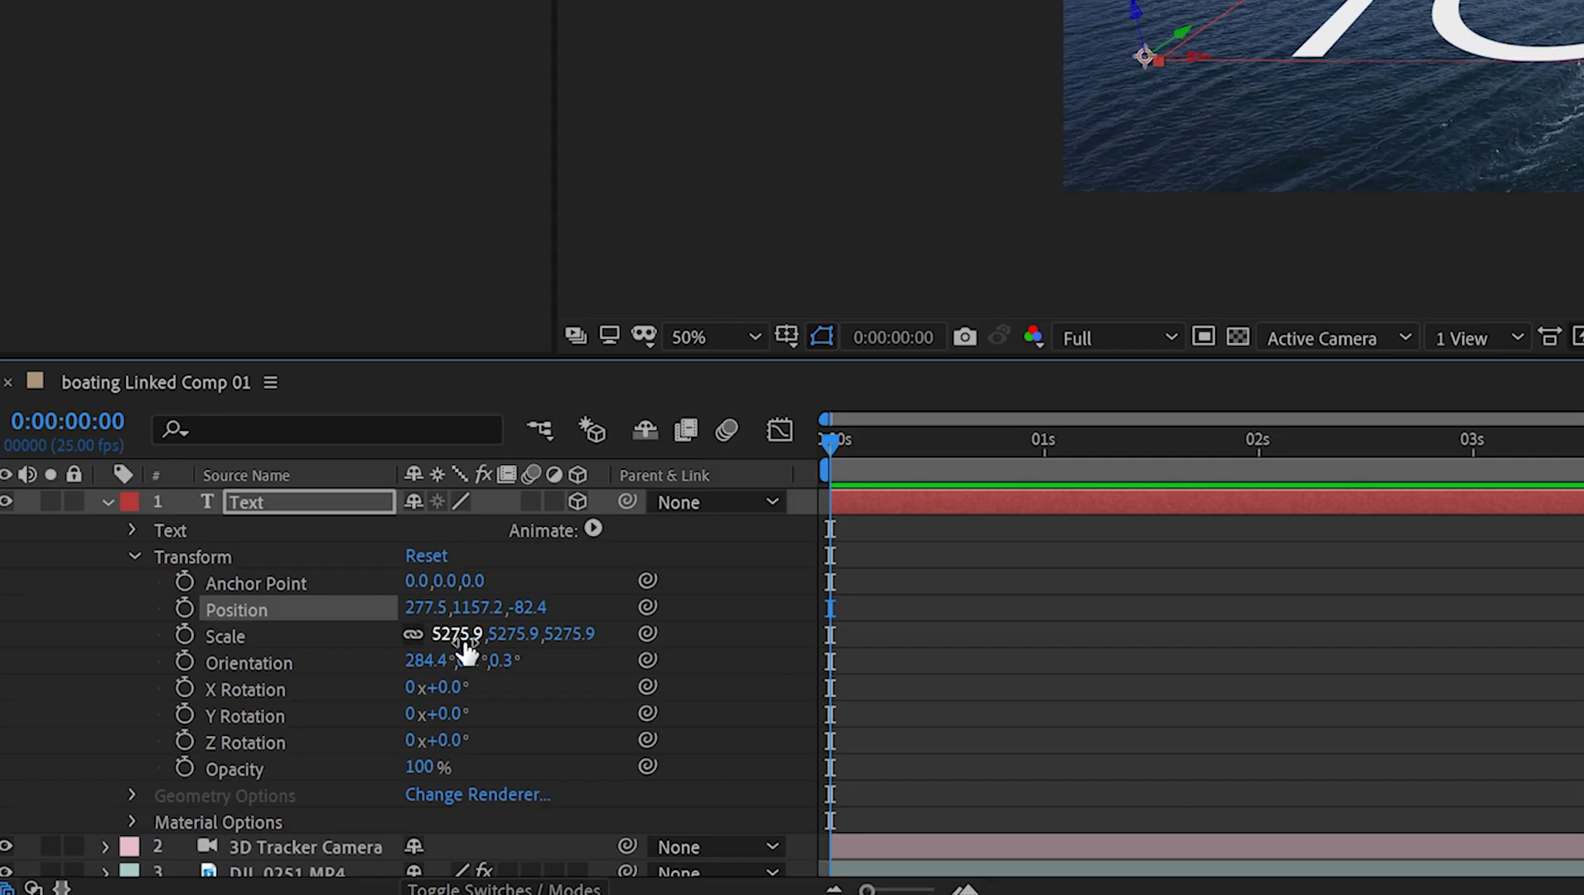
pyautogui.click(260, 717)
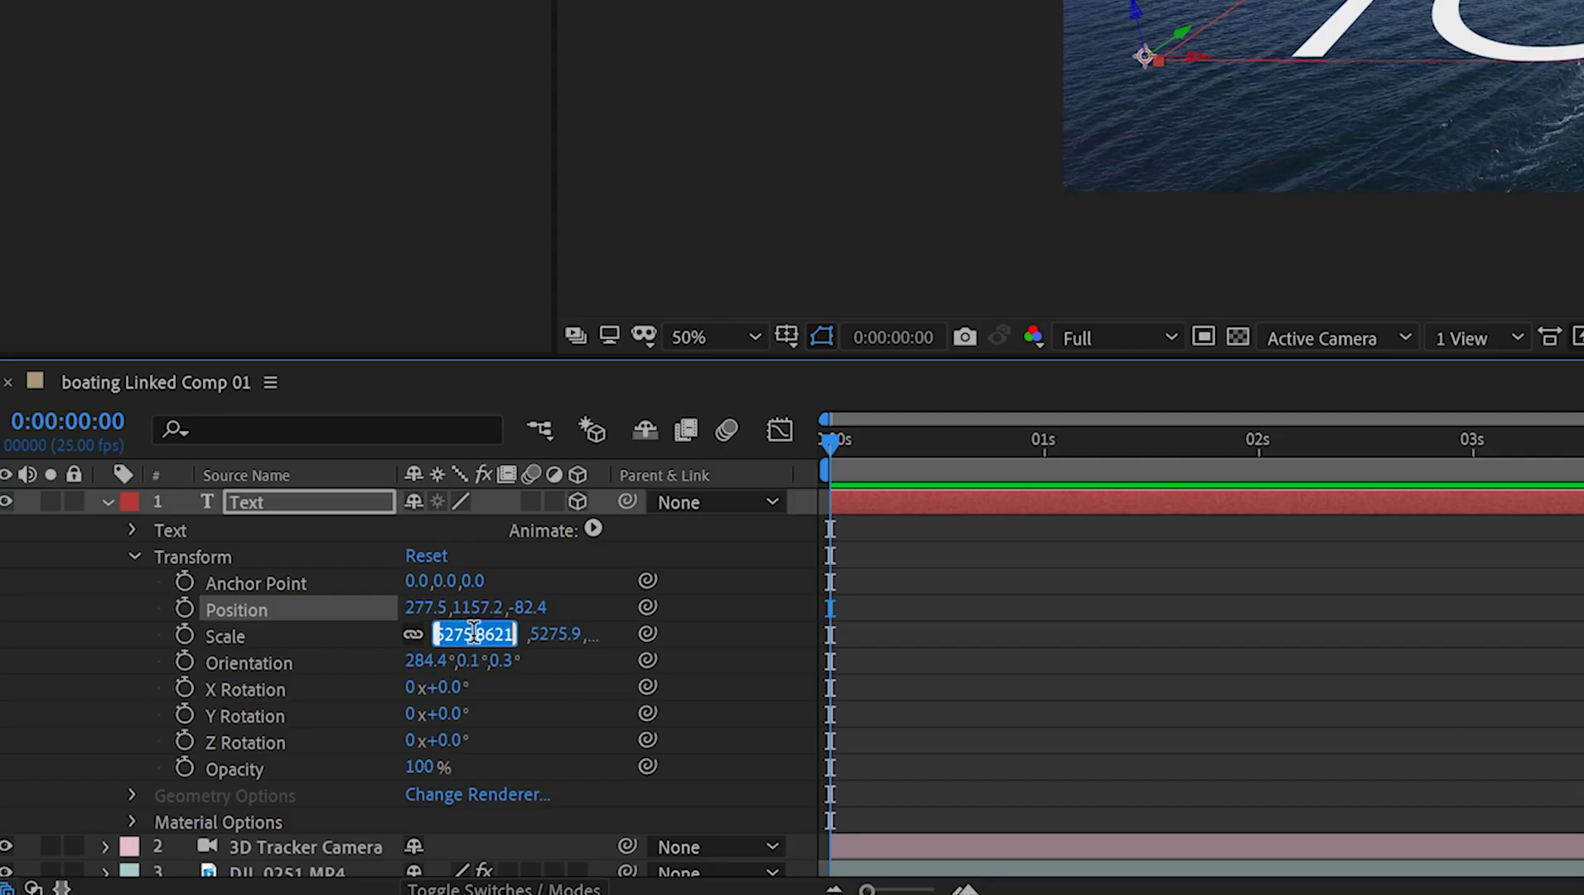
pyautogui.click(286, 638)
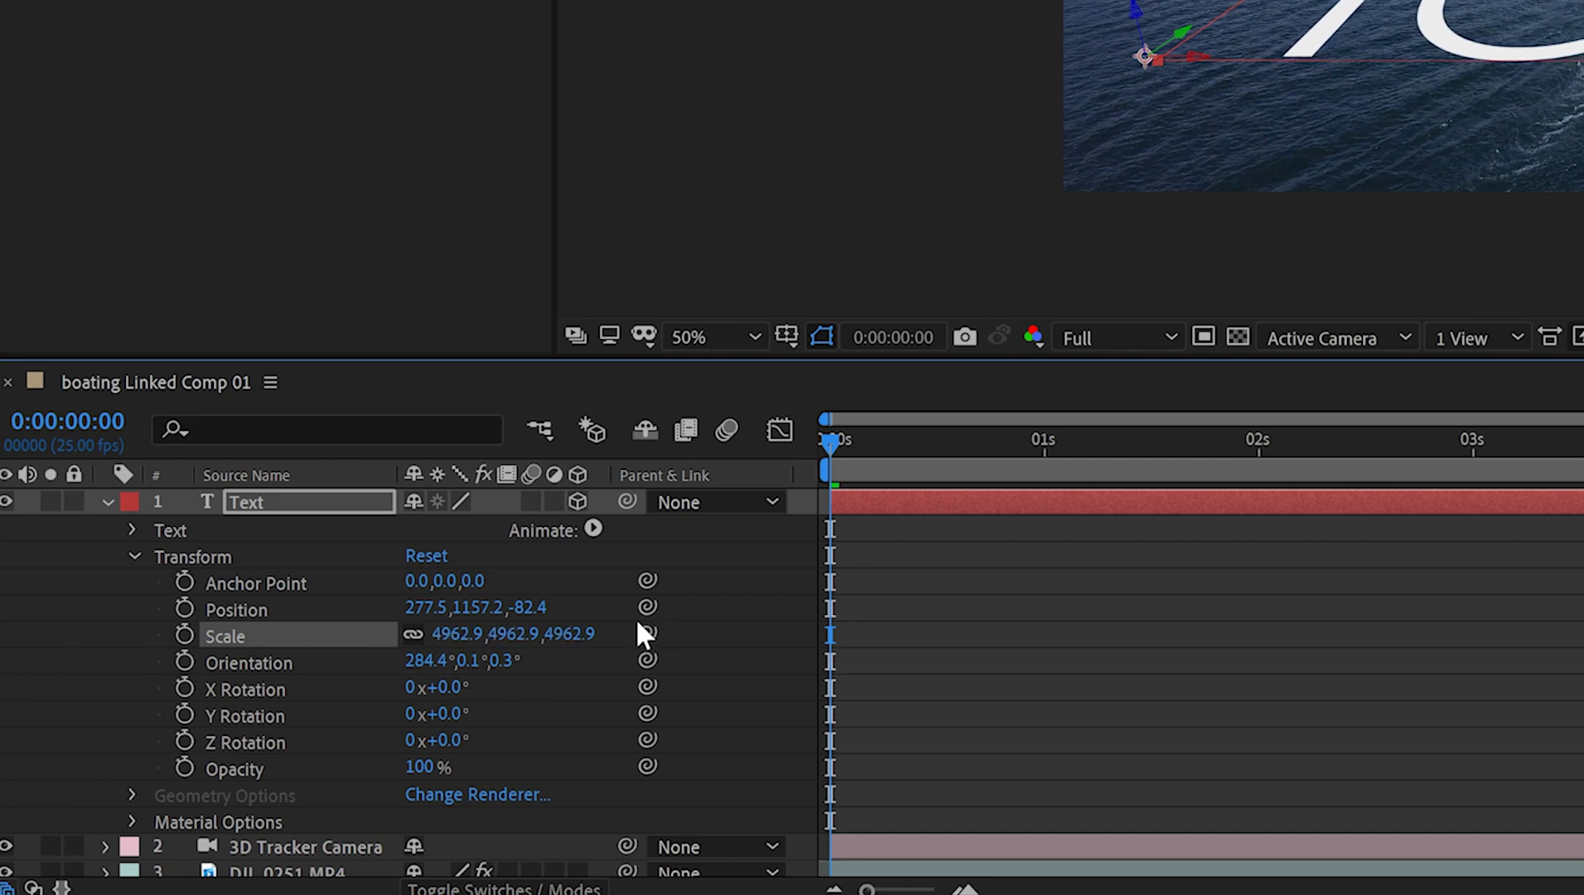
pyautogui.click(439, 633)
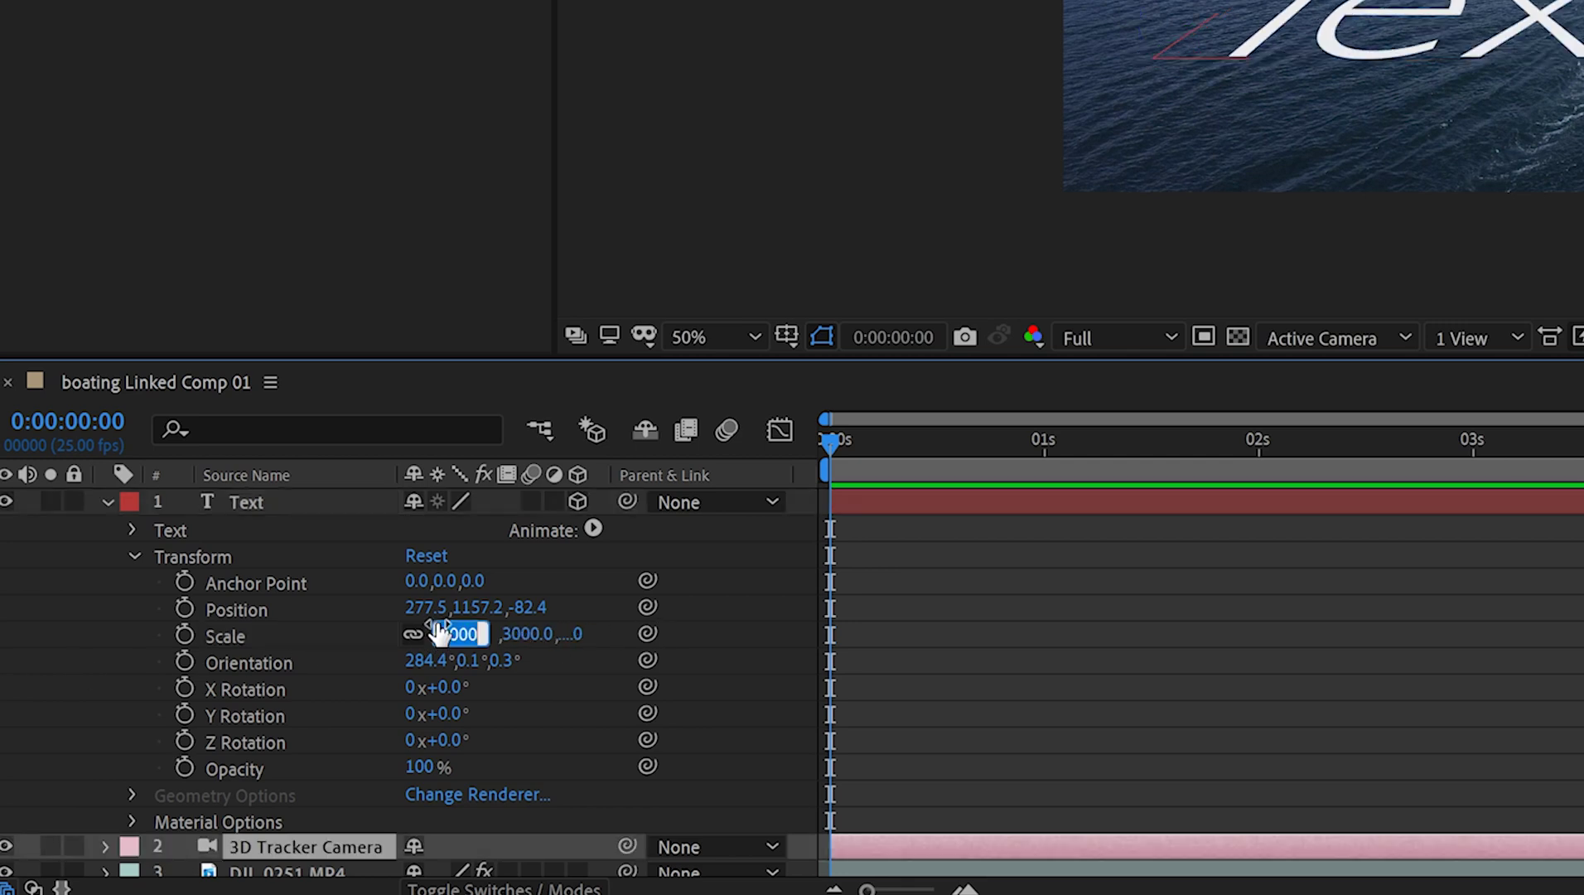
pyautogui.write('2000.')
pyautogui.press('Return')
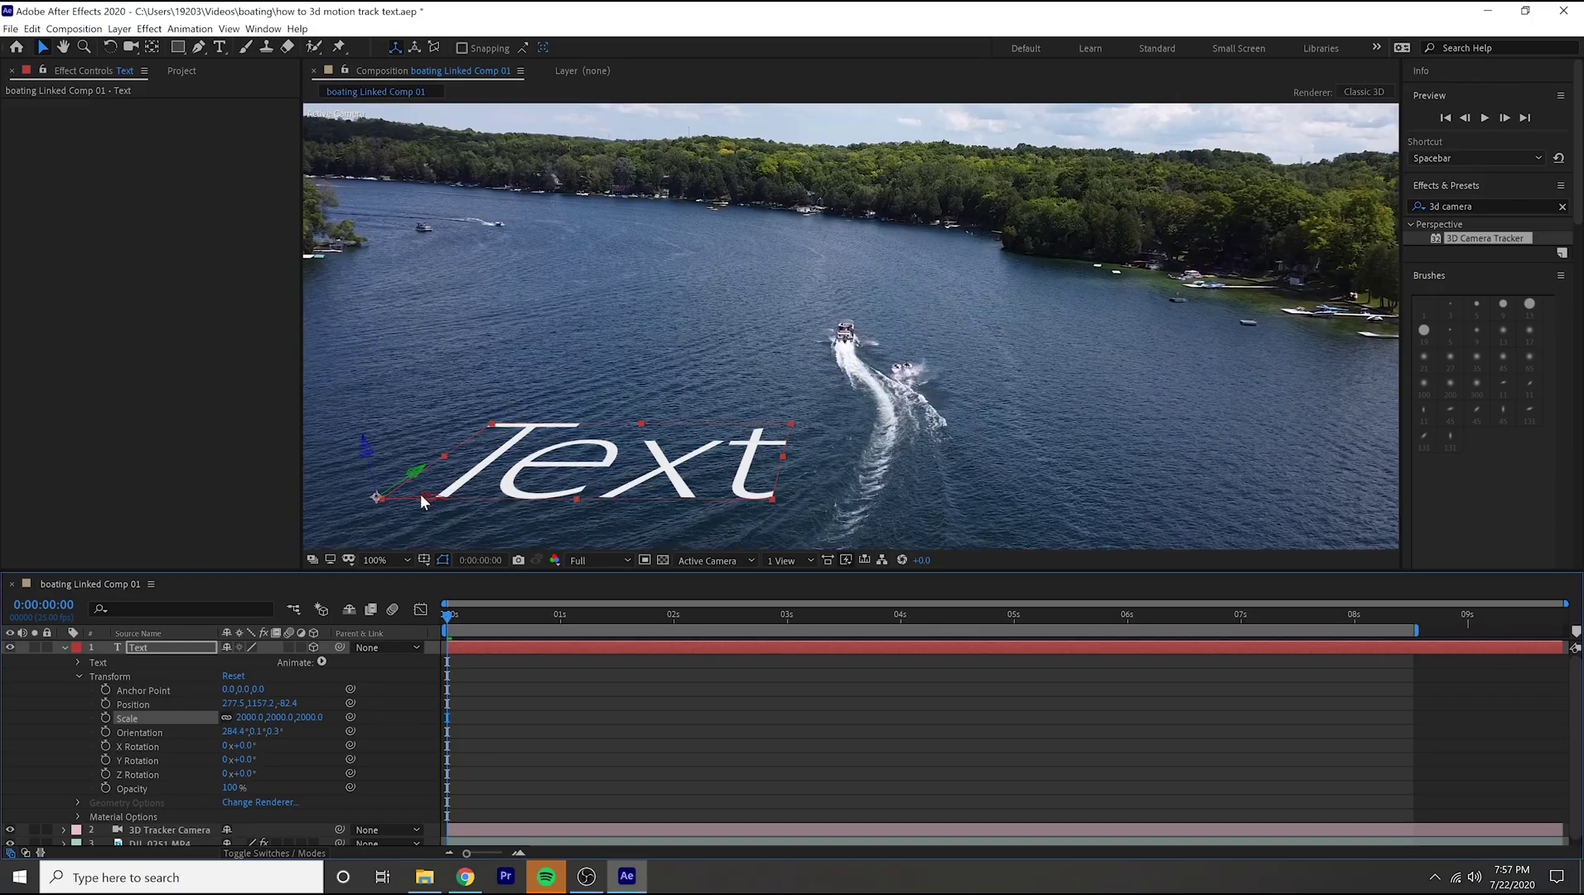
# Slide the text right across the lake beside the boat and play it back
pyautogui.moveTo(424, 495); pyautogui.dragTo(703, 502)
pyautogui.scroll(-2, 704, 502)
pyautogui.press('space')
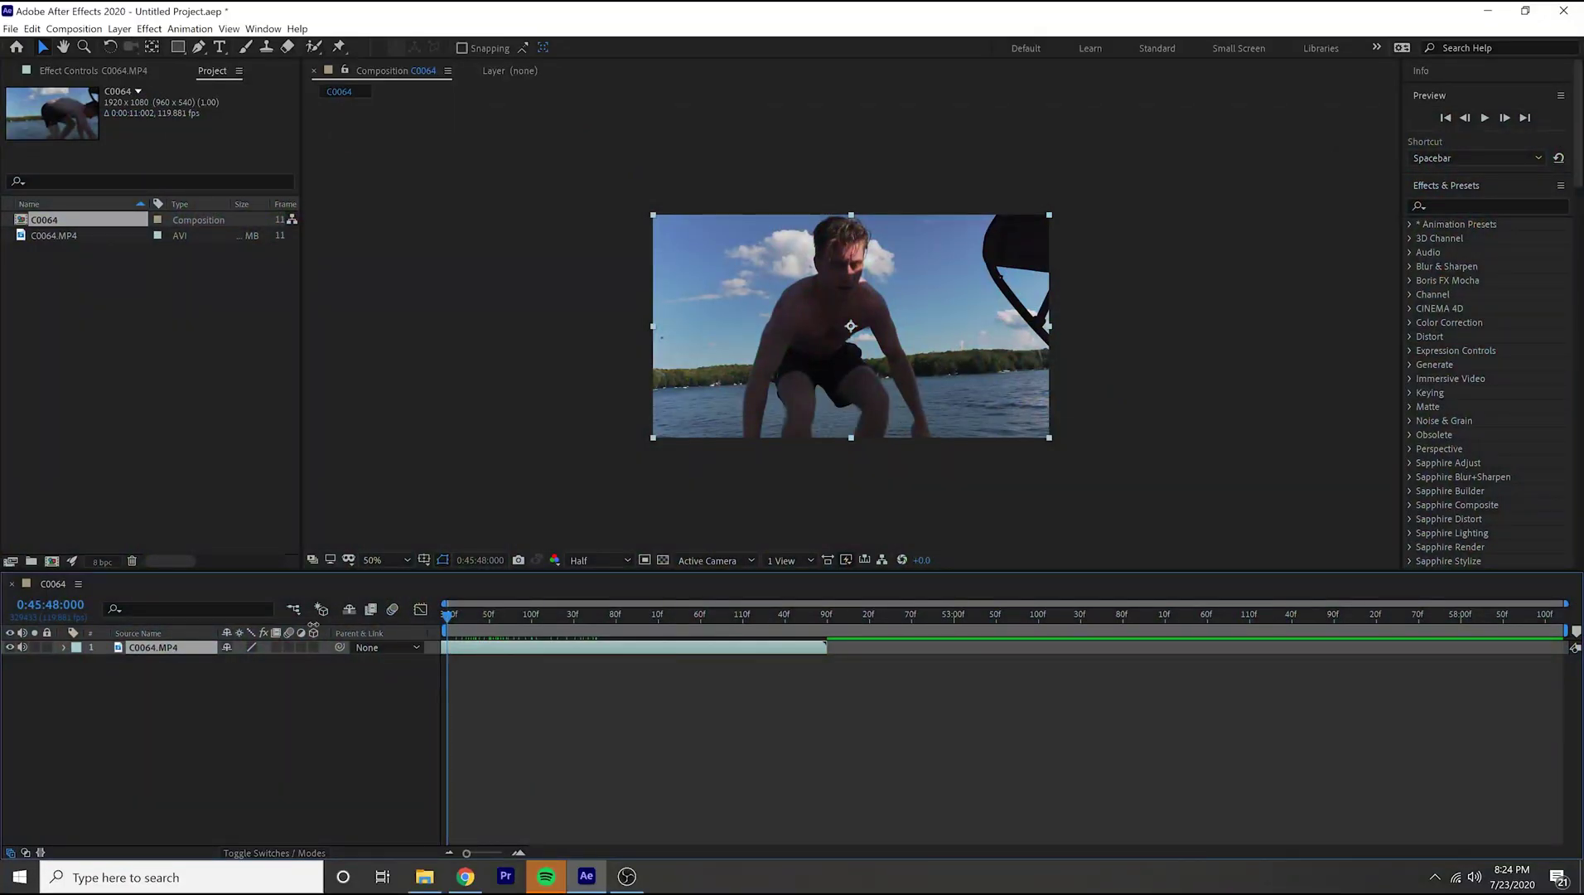
# Enable time remapping on C0064.MP4 and keyframe Time Remap where the flip begins
pyautogui.rightClick(151, 646)
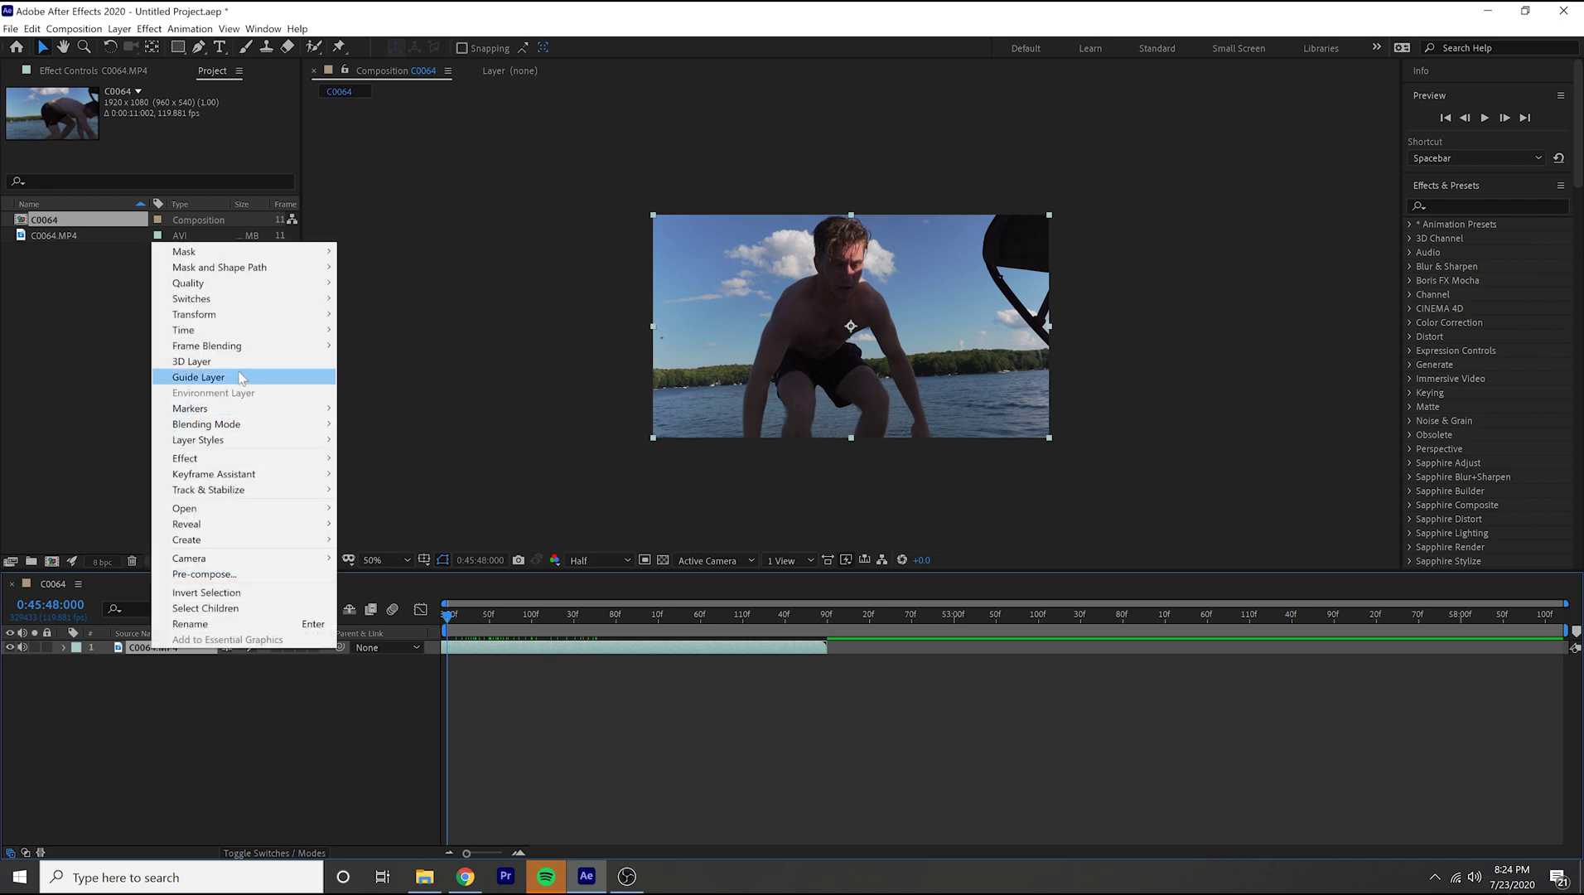
pyautogui.click(423, 332)
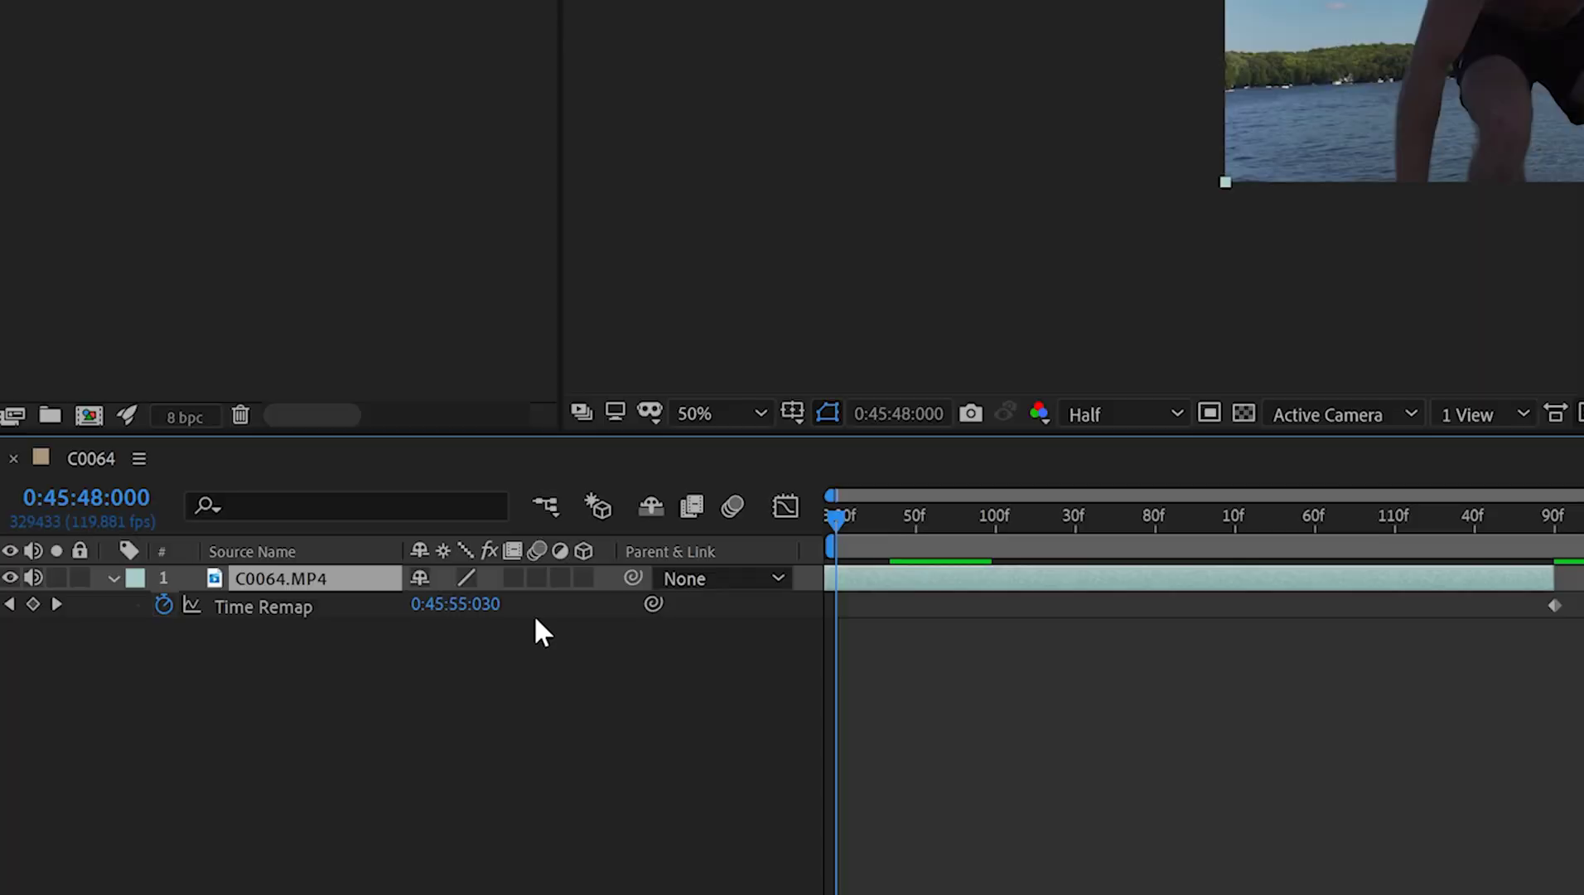
pyautogui.click(33, 604)
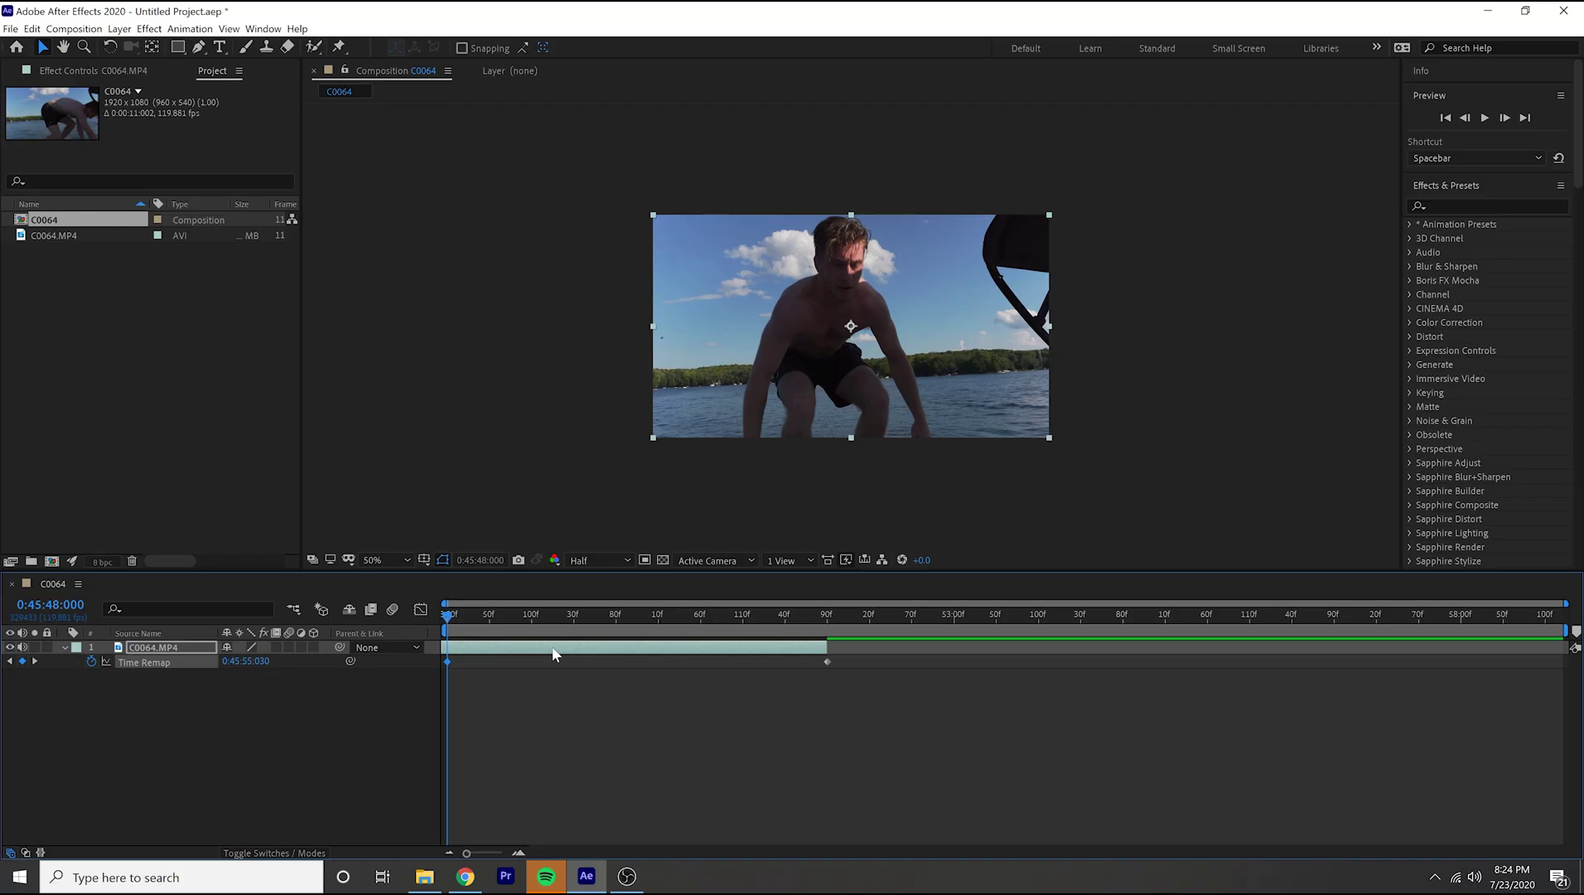
pyautogui.moveTo(448, 617); pyautogui.dragTo(534, 623)
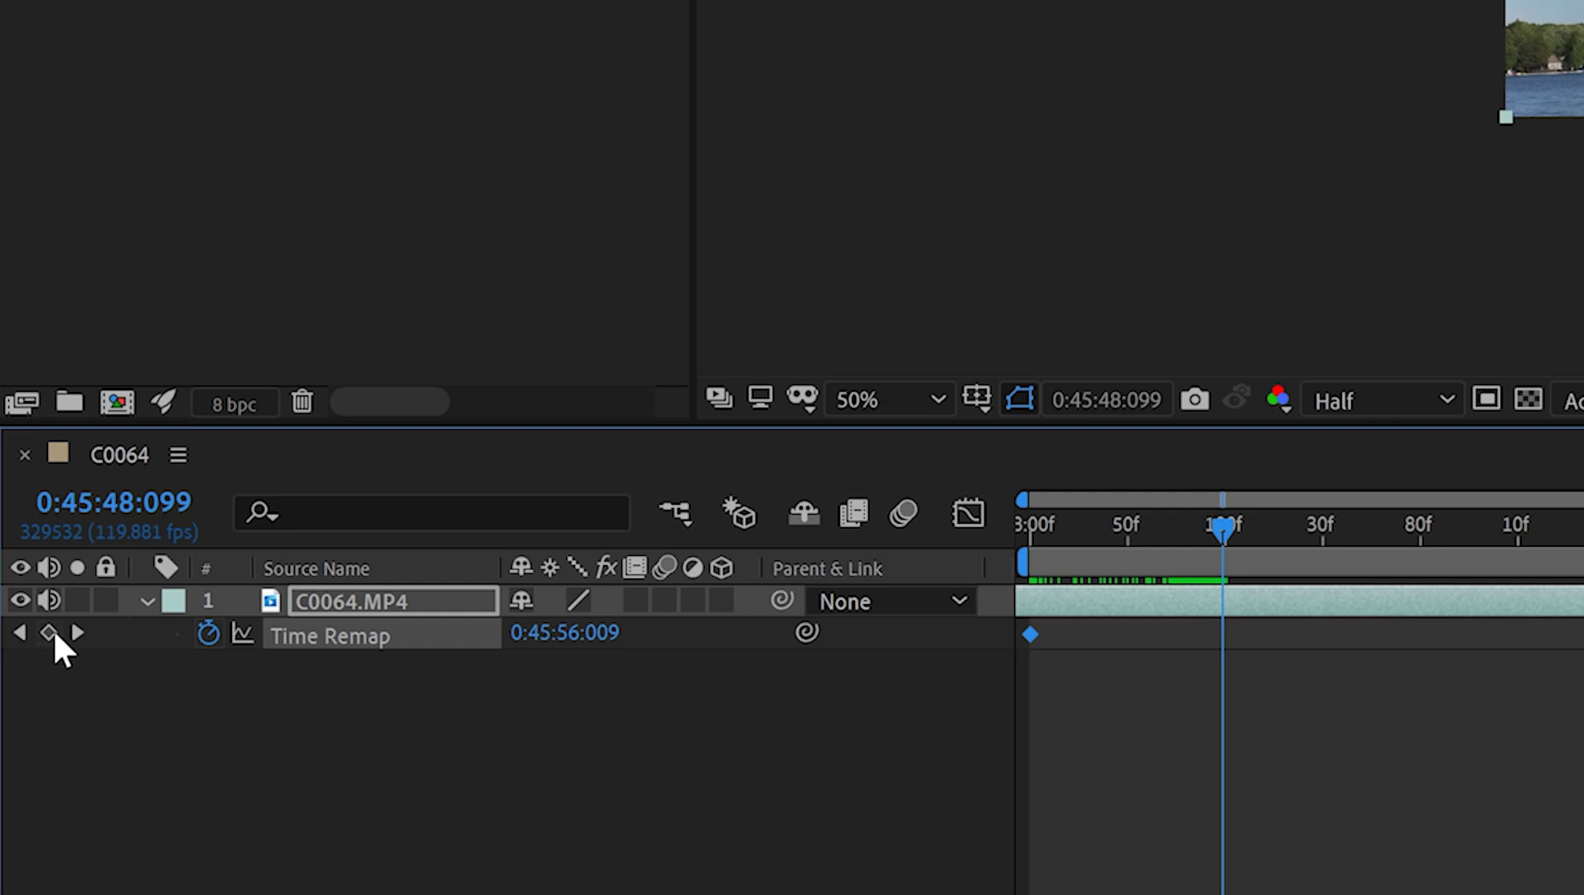
pyautogui.click(49, 632)
# Move further into the flip and shift the Time Remap keyframe slightly later
pyautogui.moveTo(1222, 530); pyautogui.dragTo(1247, 545)
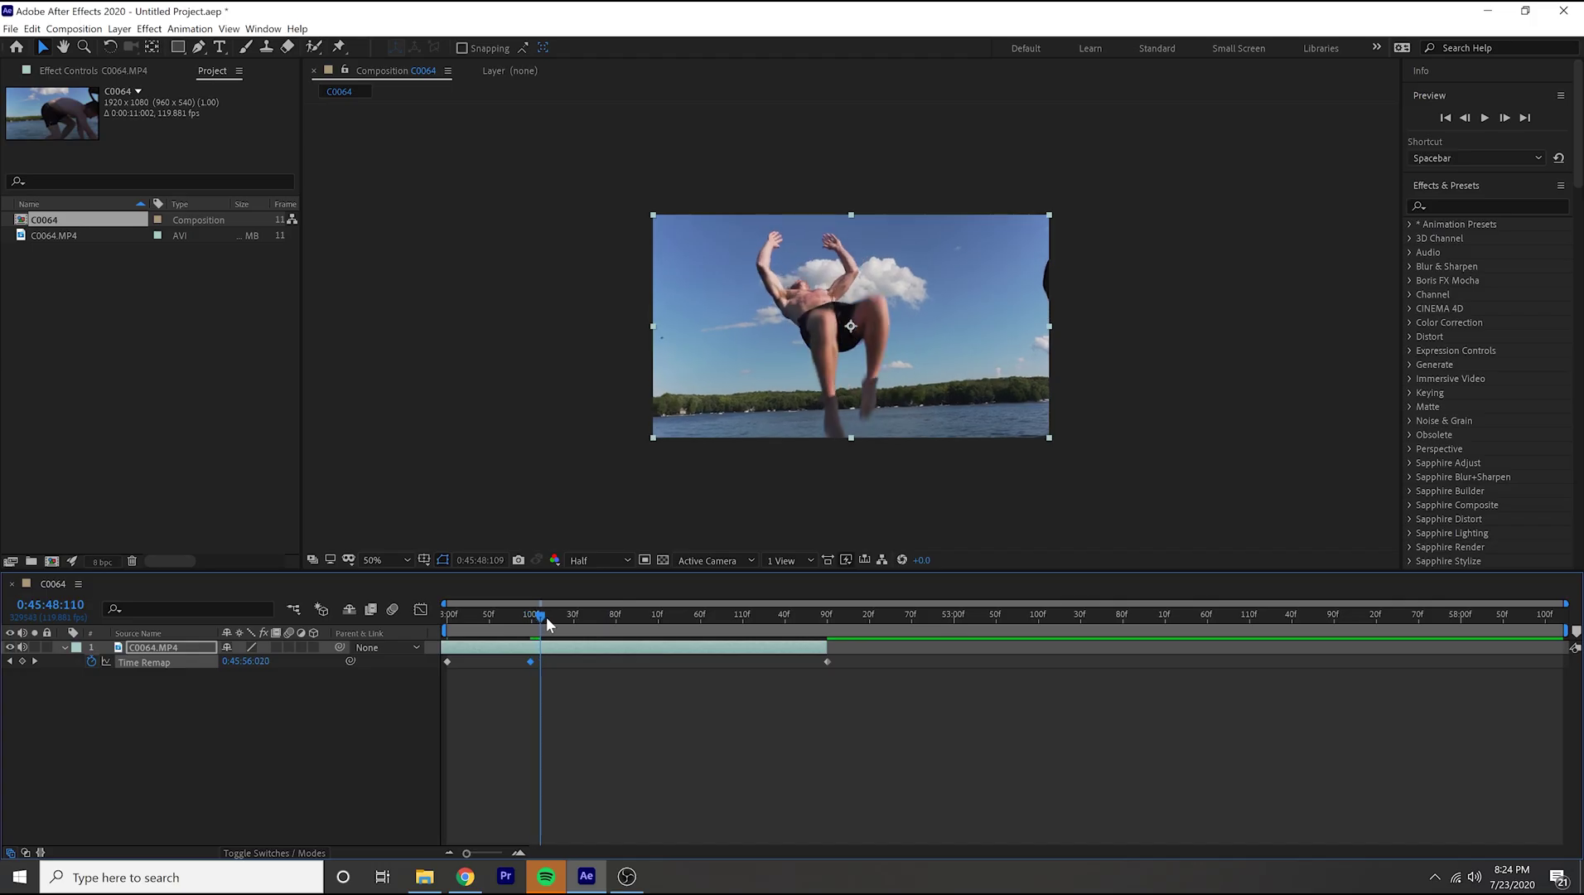
pyautogui.moveTo(546, 623); pyautogui.dragTo(578, 625)
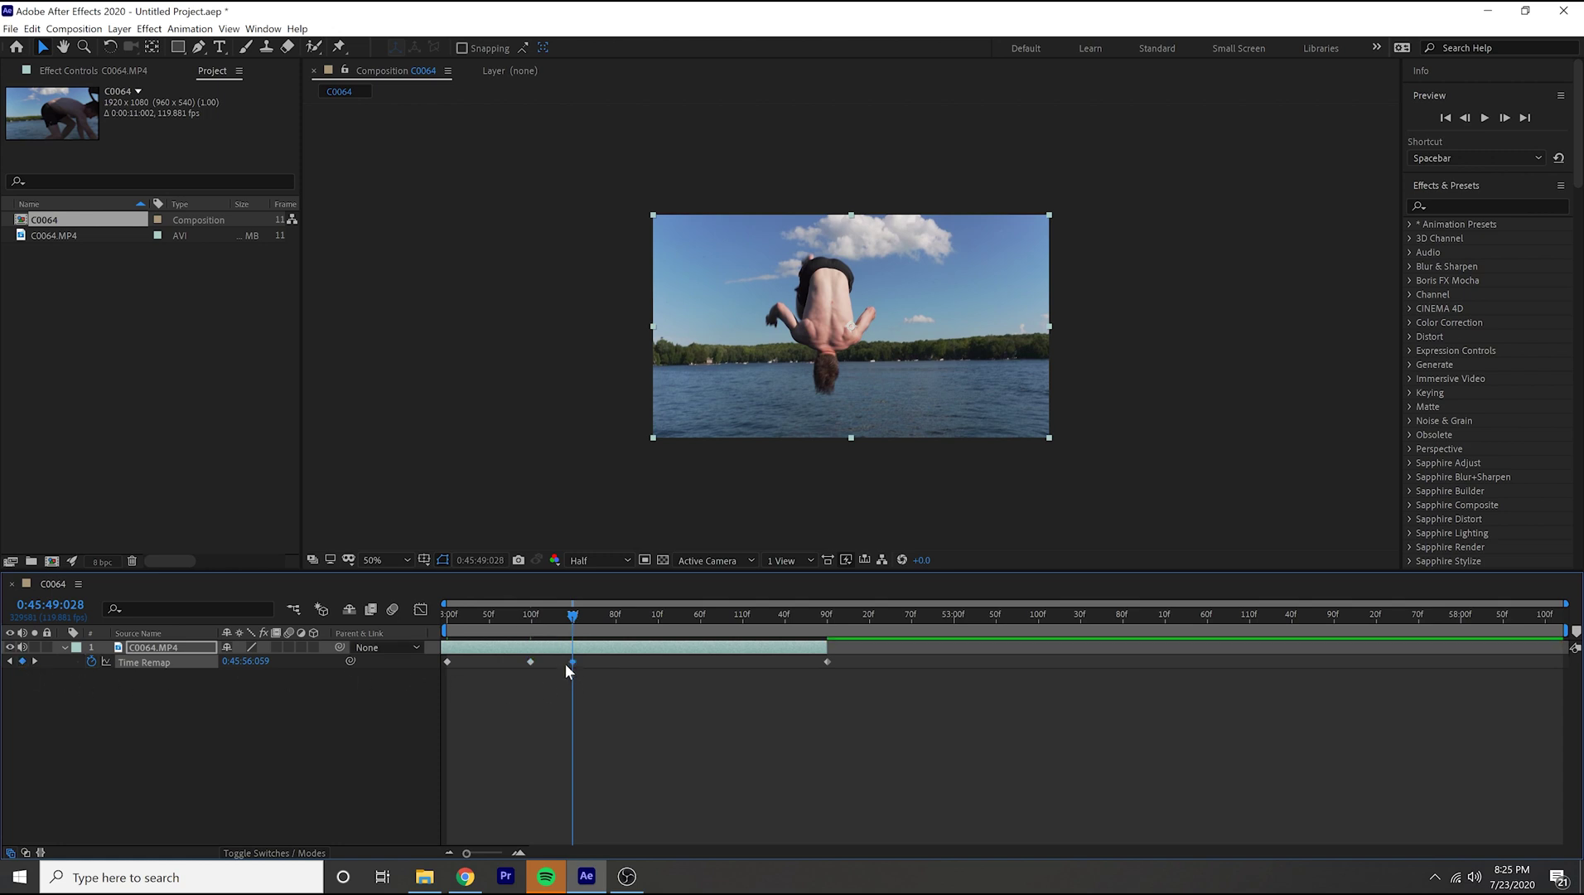
pyautogui.moveTo(570, 662); pyautogui.dragTo(590, 666)
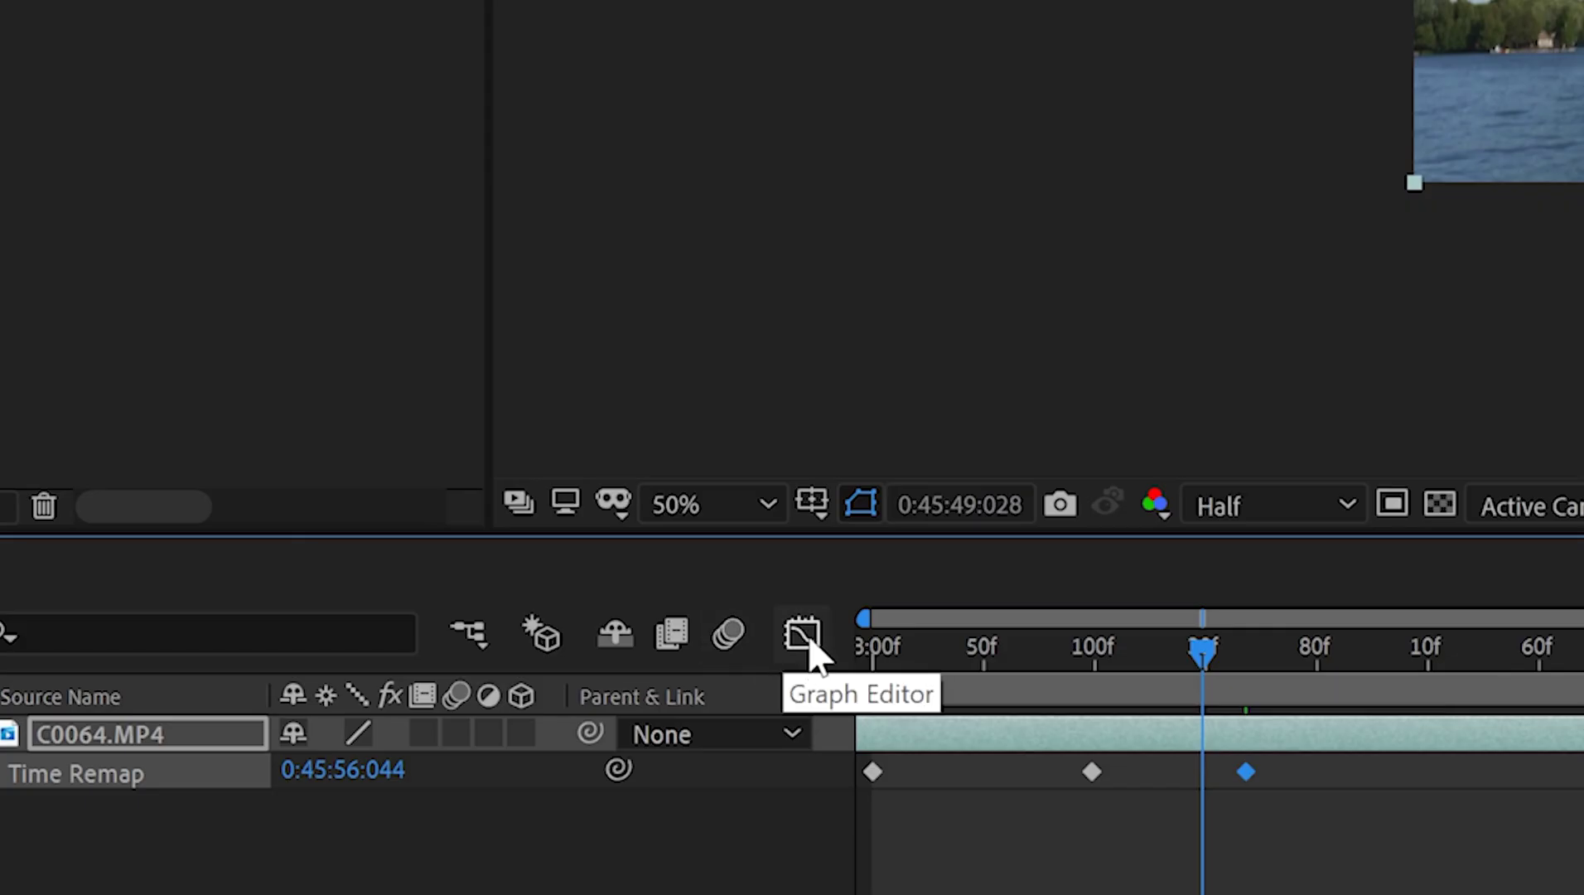
# In the Graph Editor, raise the flip keyframe's incoming speed to about 0.94 to soften the ramp
pyautogui.click(808, 646)
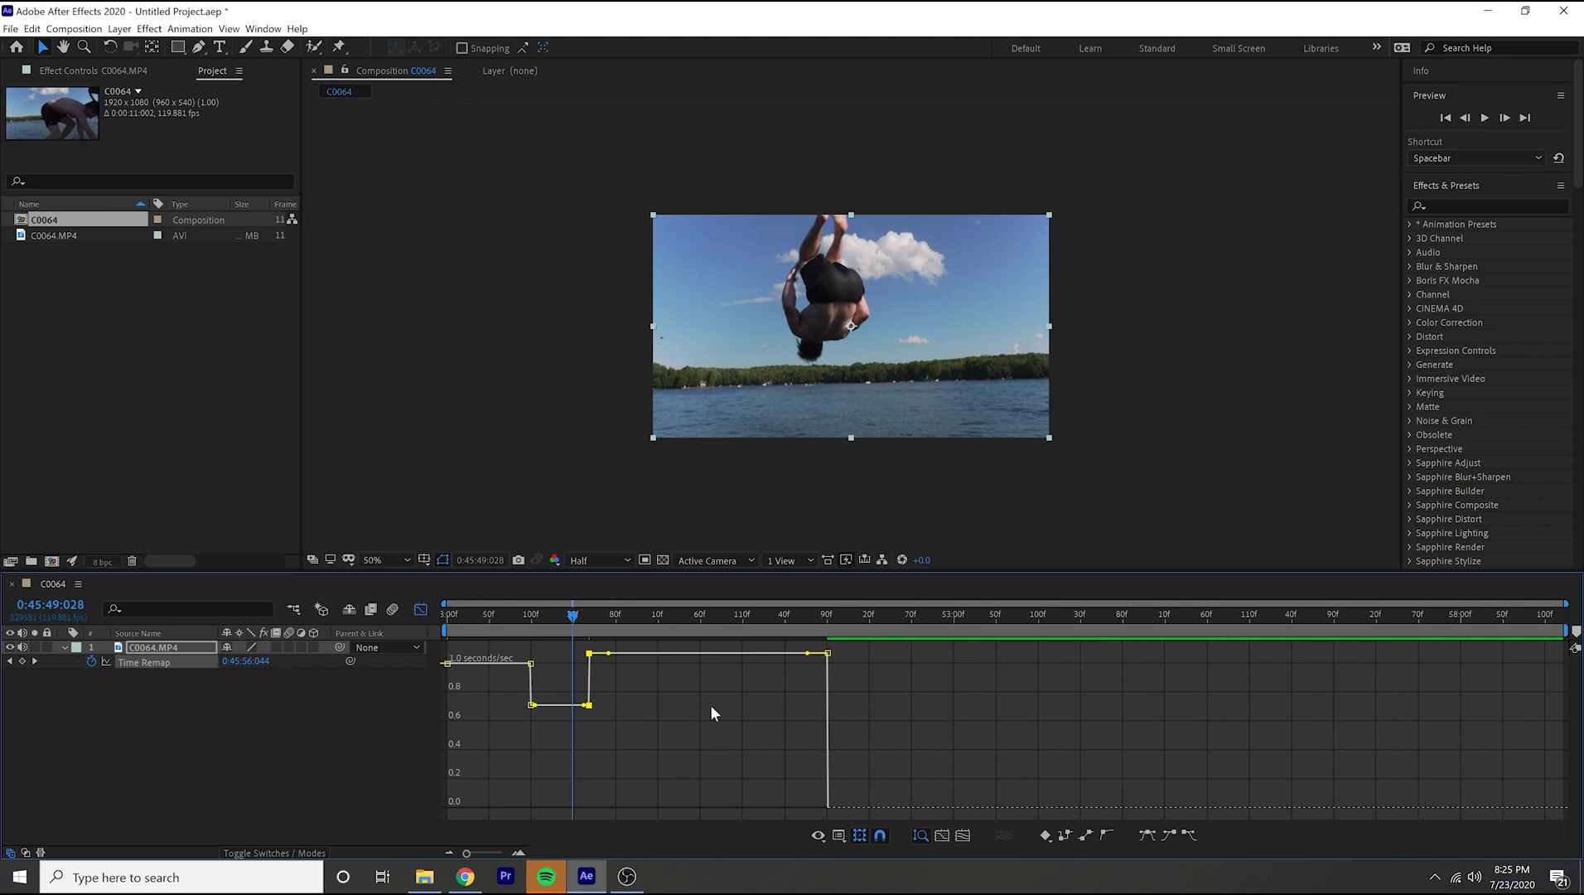
pyautogui.click(839, 836)
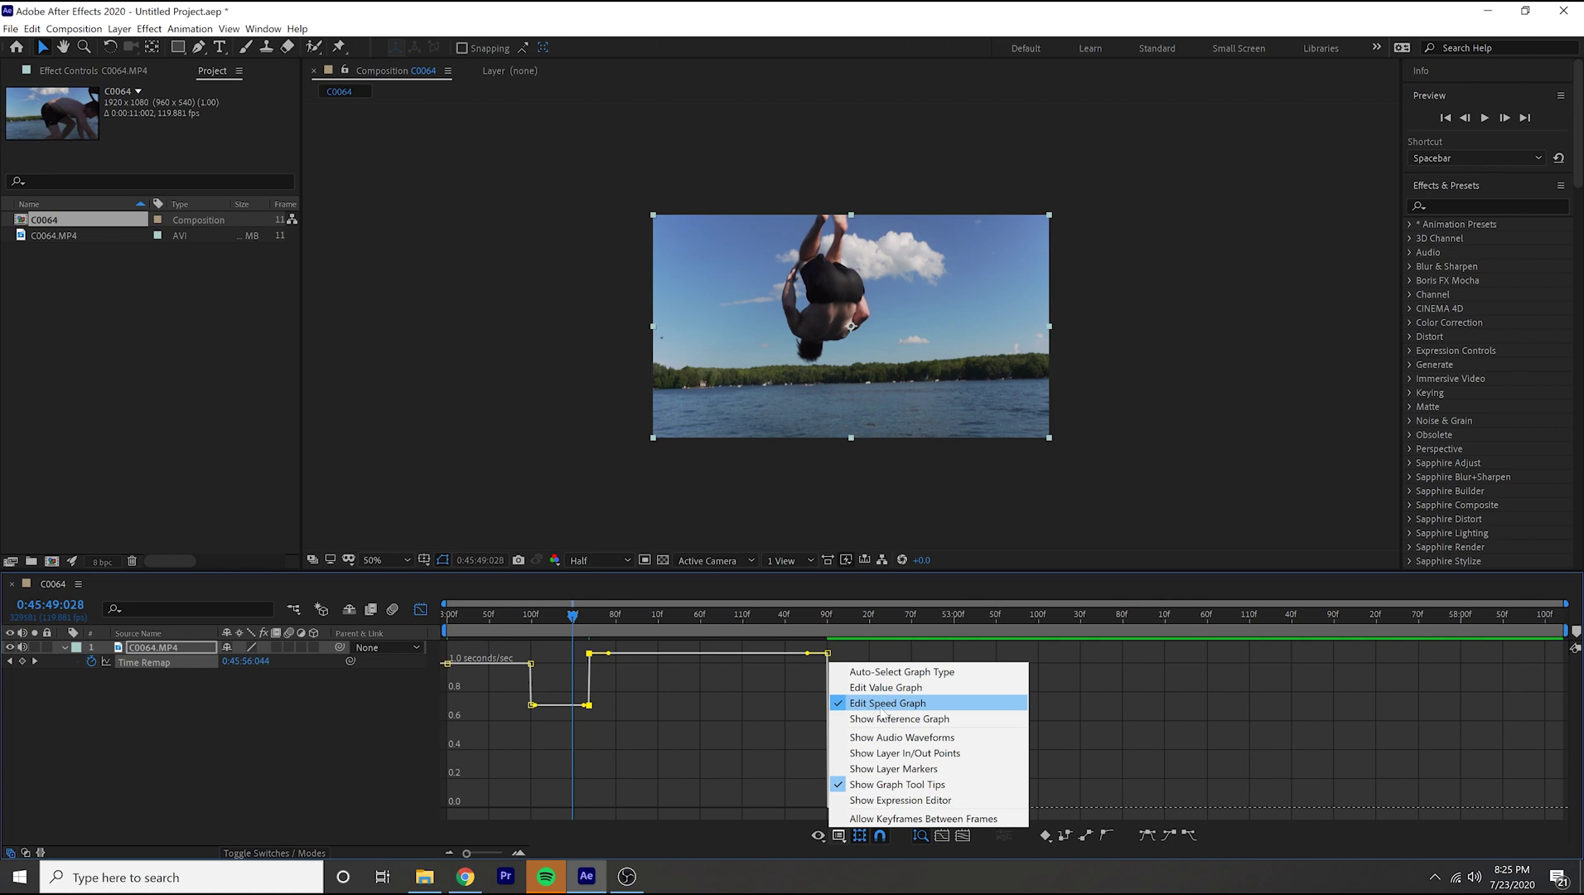
pyautogui.click(628, 708)
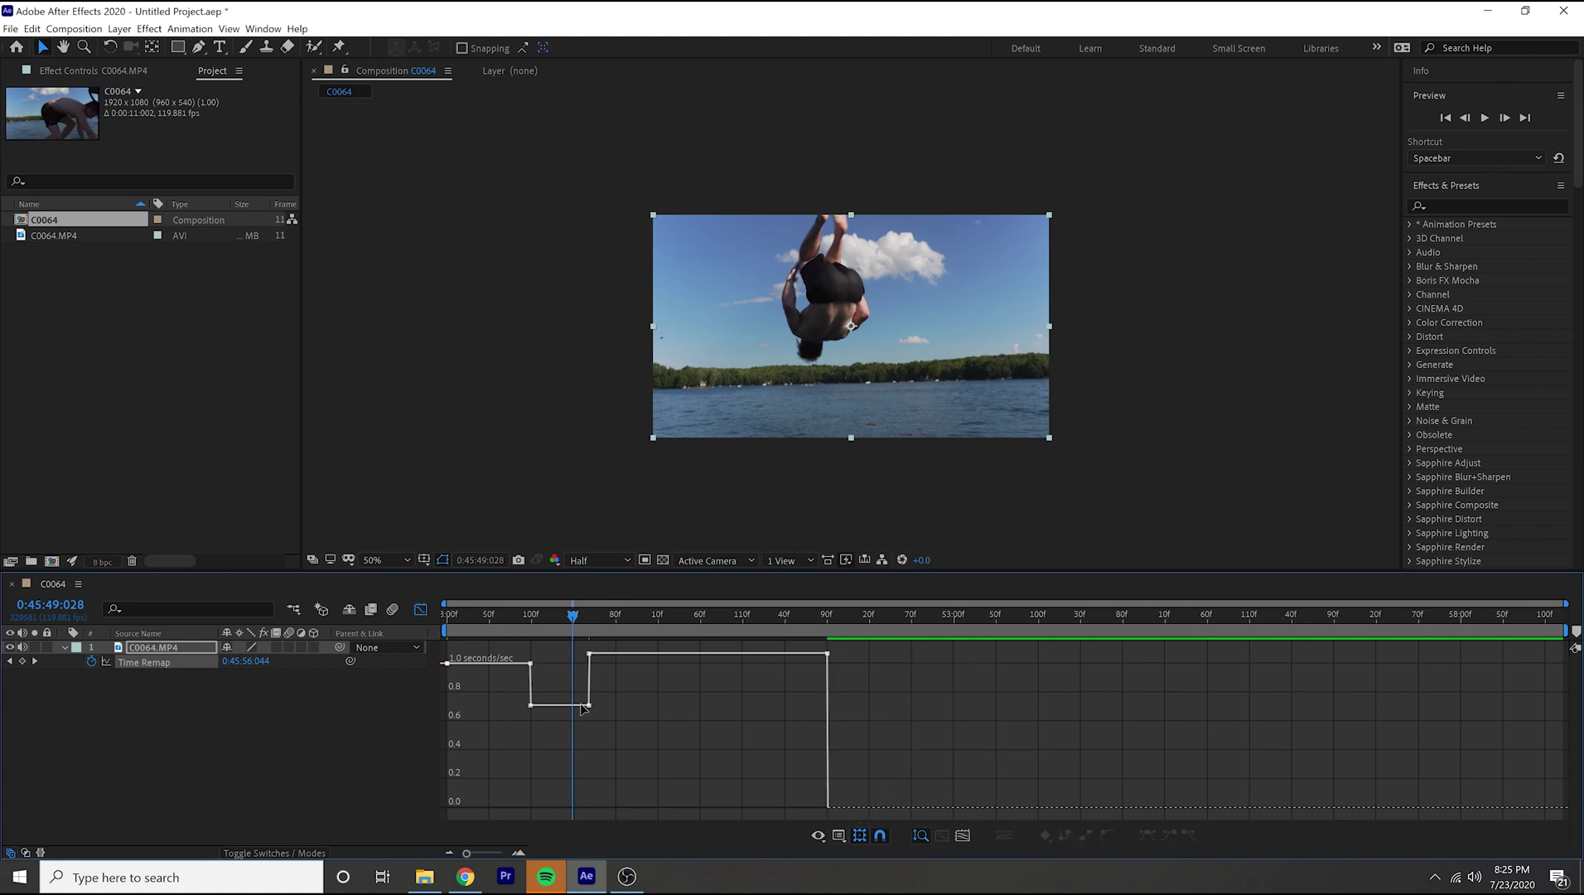
pyautogui.click(533, 706)
pyautogui.moveTo(536, 707); pyautogui.dragTo(535, 667)
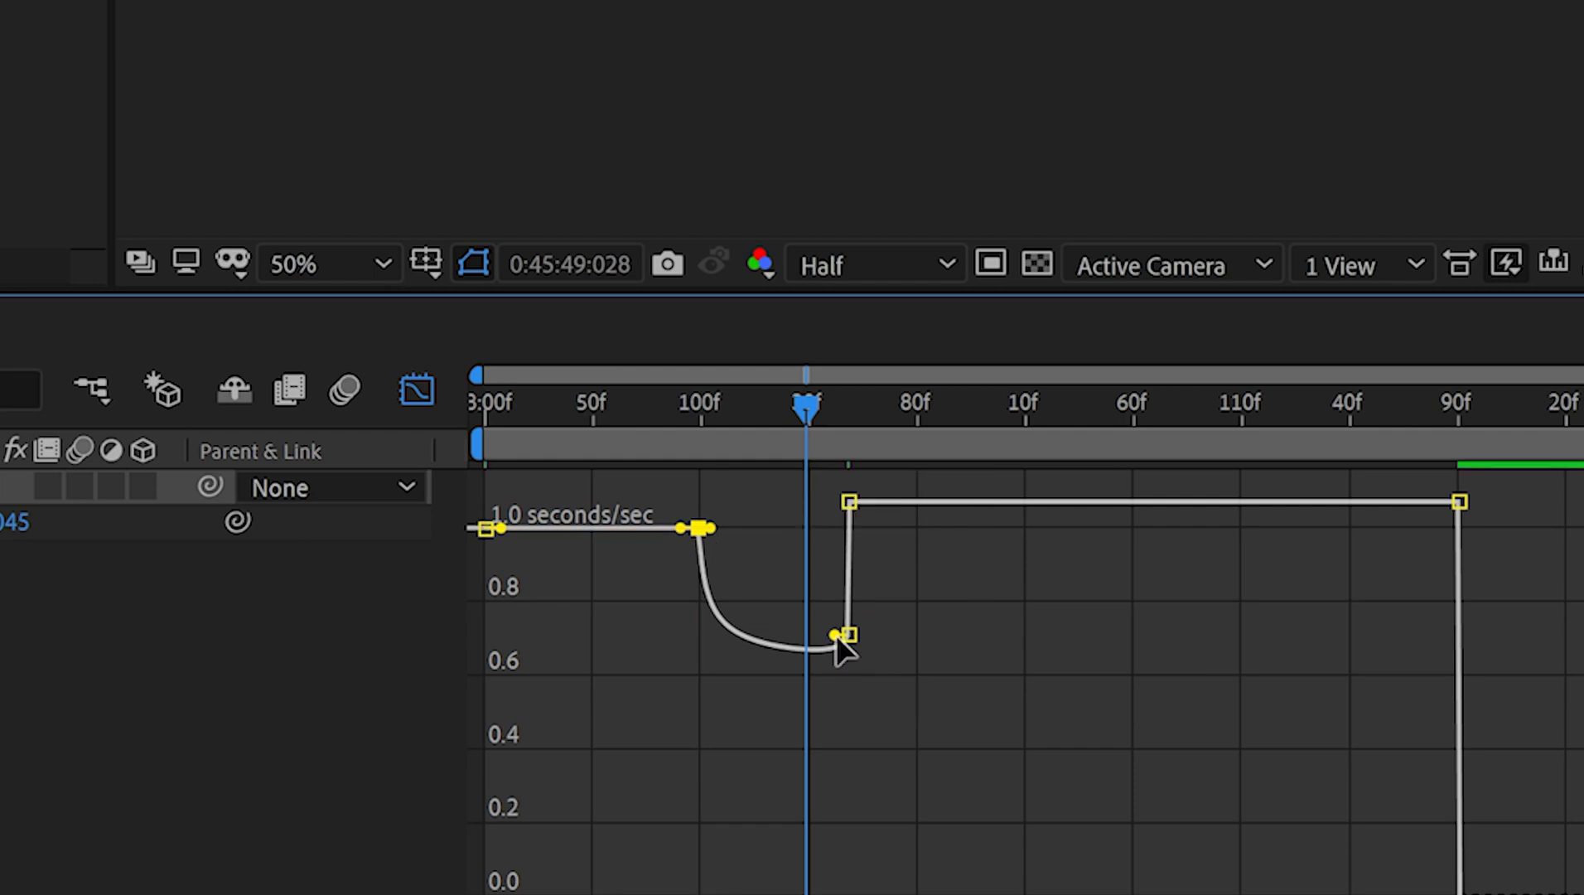
pyautogui.moveTo(825, 632); pyautogui.dragTo(824, 534)
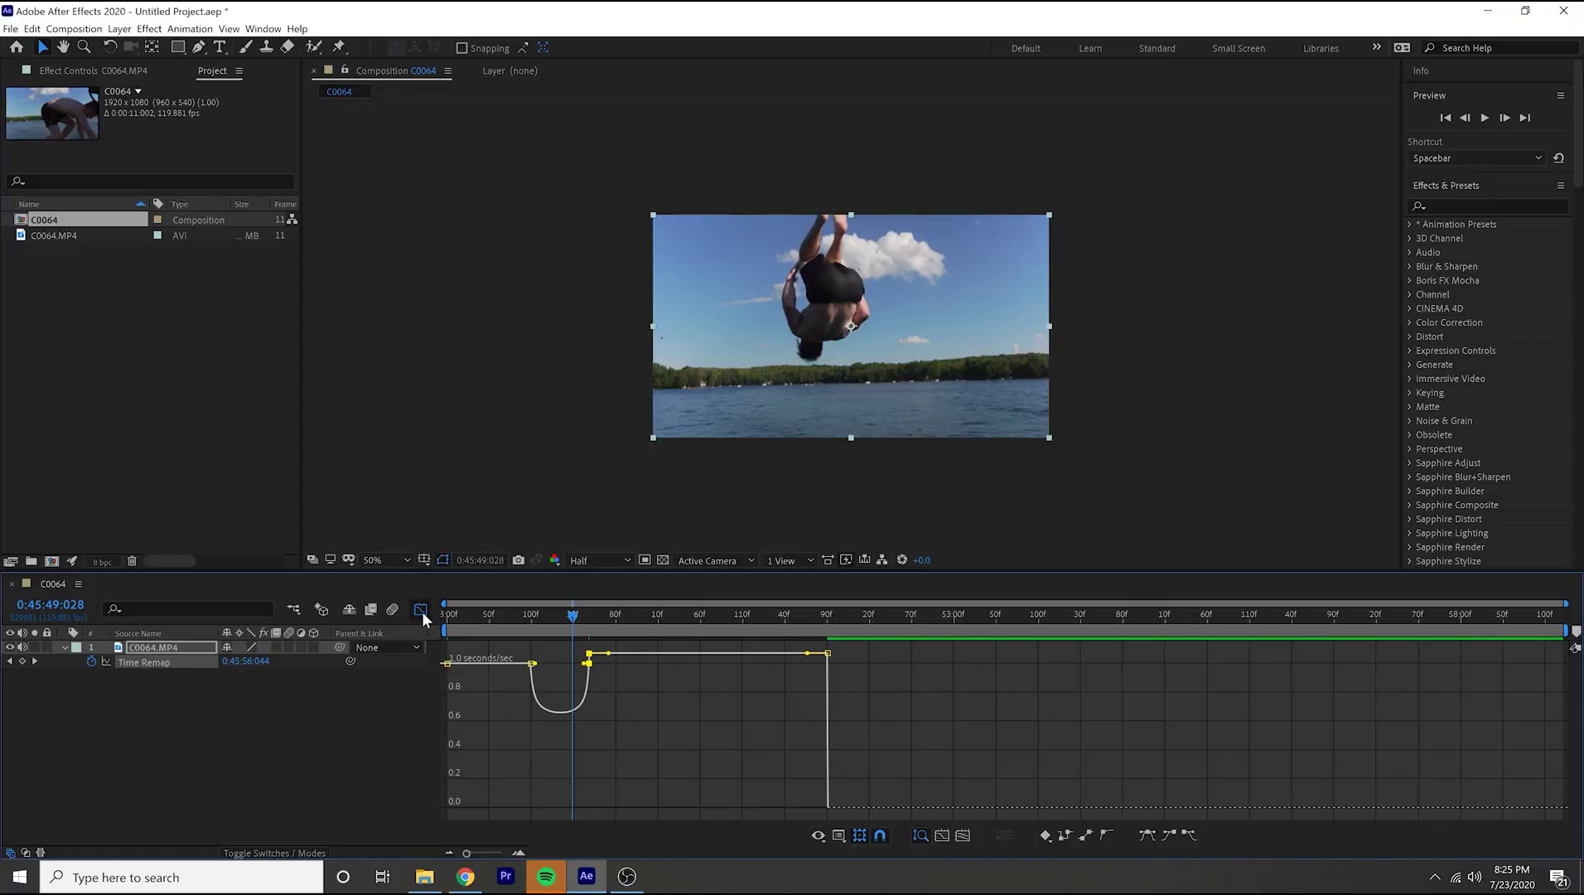
pyautogui.click(421, 611)
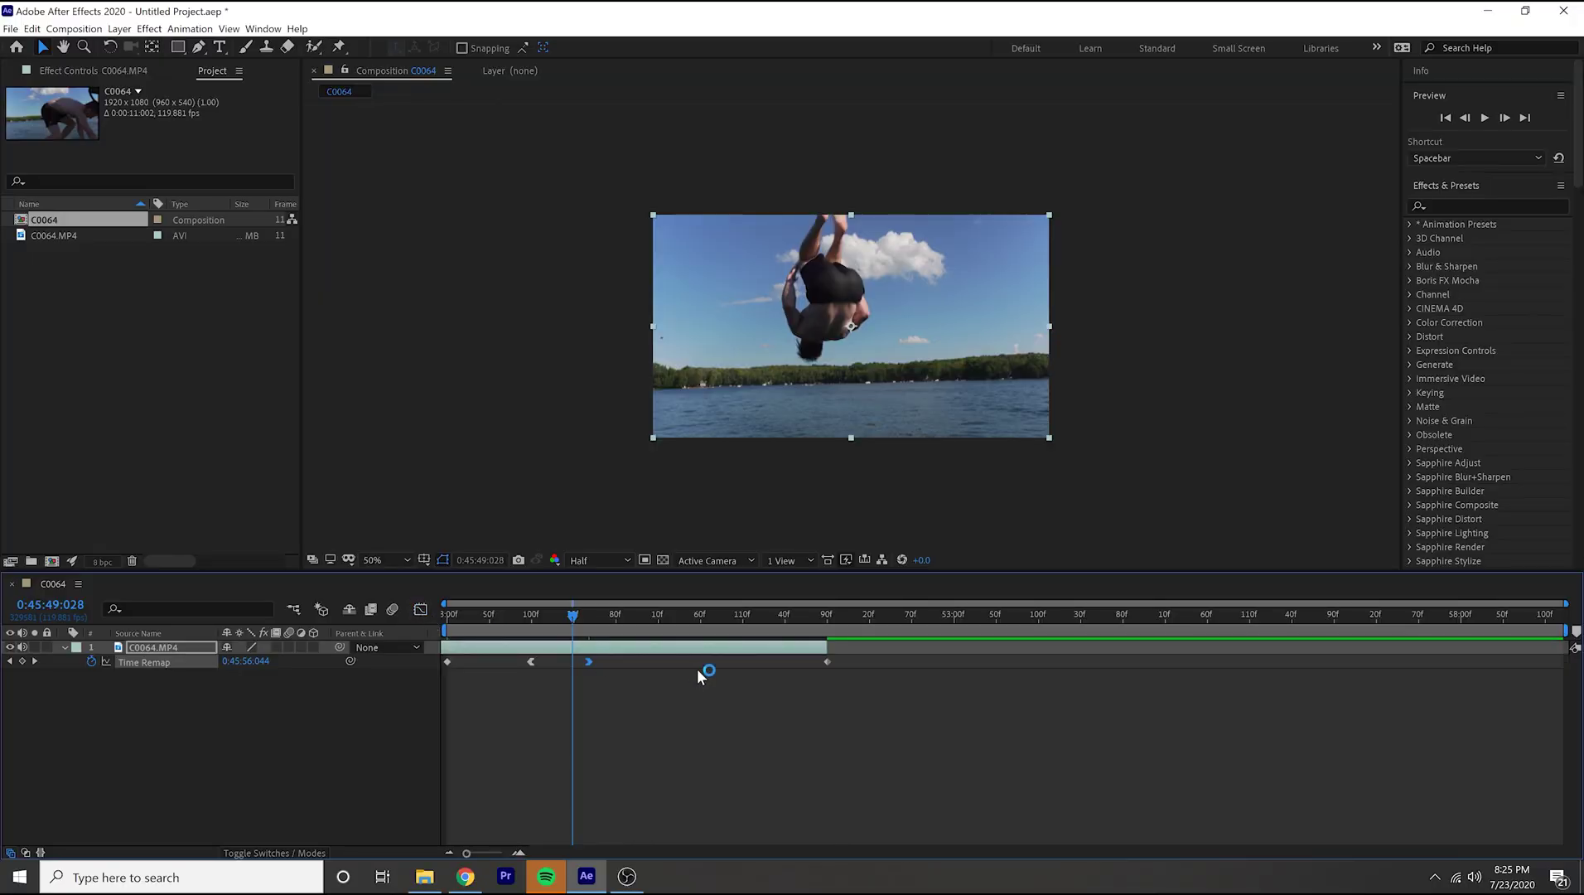
# Set the flip layer's frame blending to Pixel Motion and preview the smoothed slow motion
pyautogui.rightClick(563, 652)
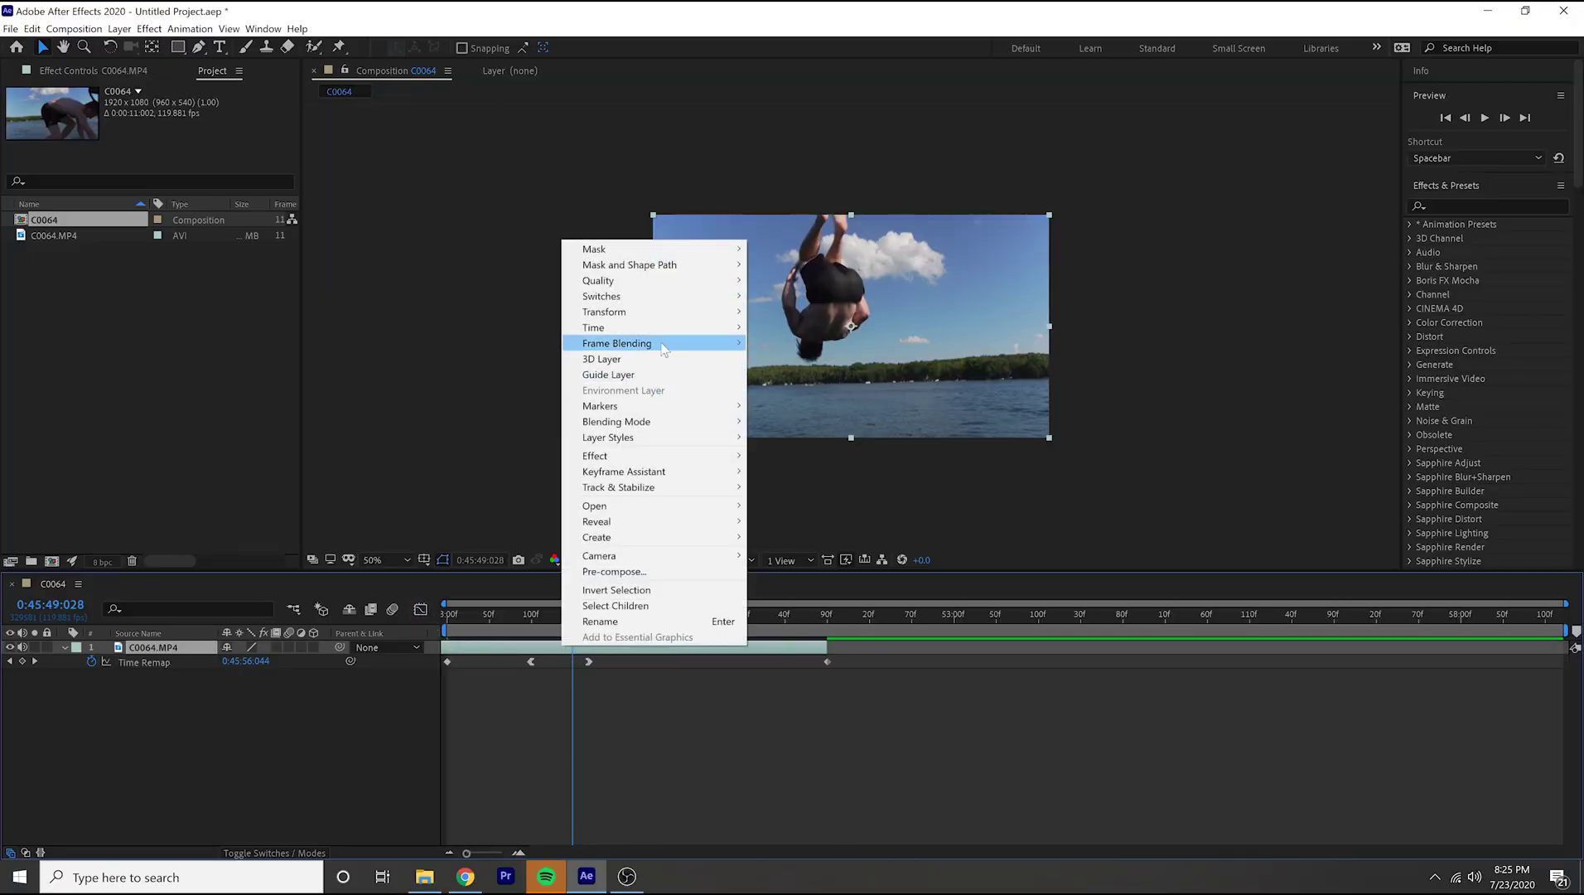
pyautogui.moveTo(663, 348)
pyautogui.click(793, 375)
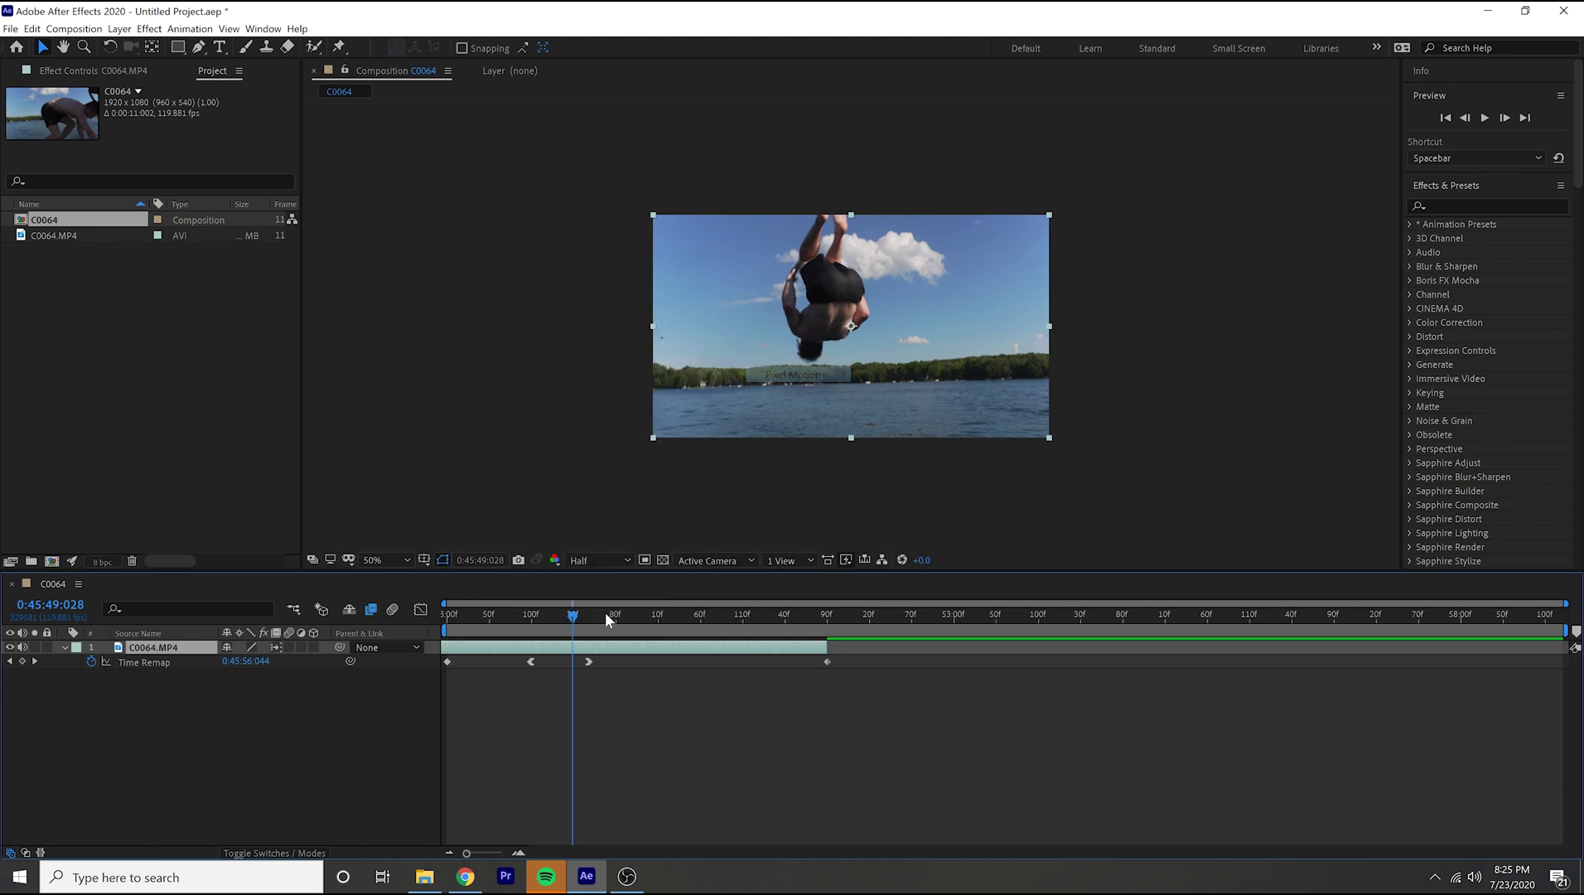
pyautogui.press('space')
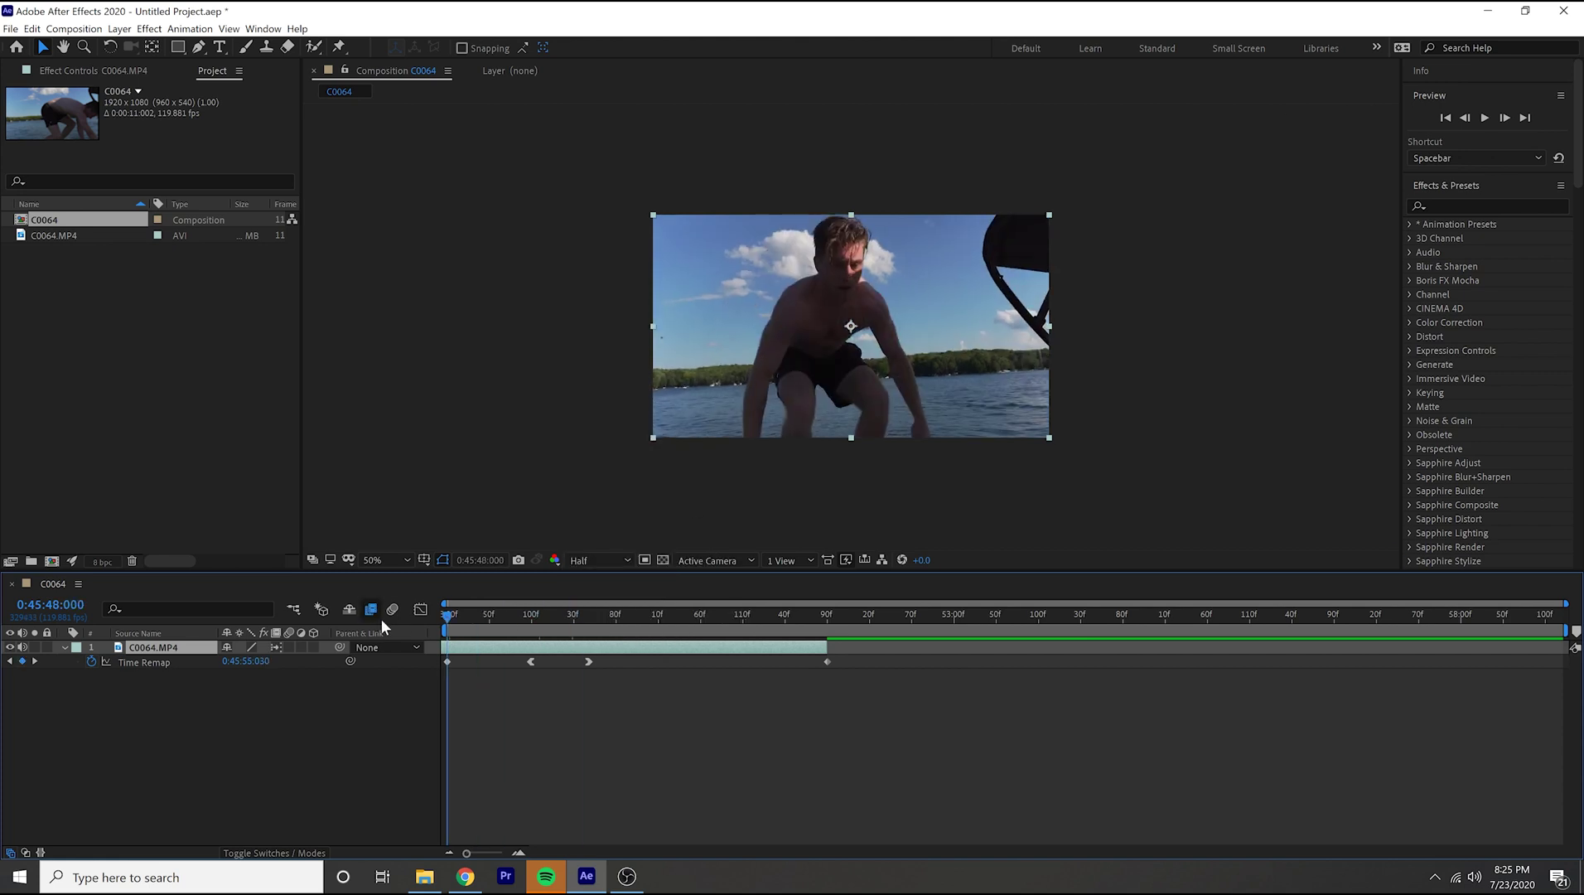
pyautogui.press('space')
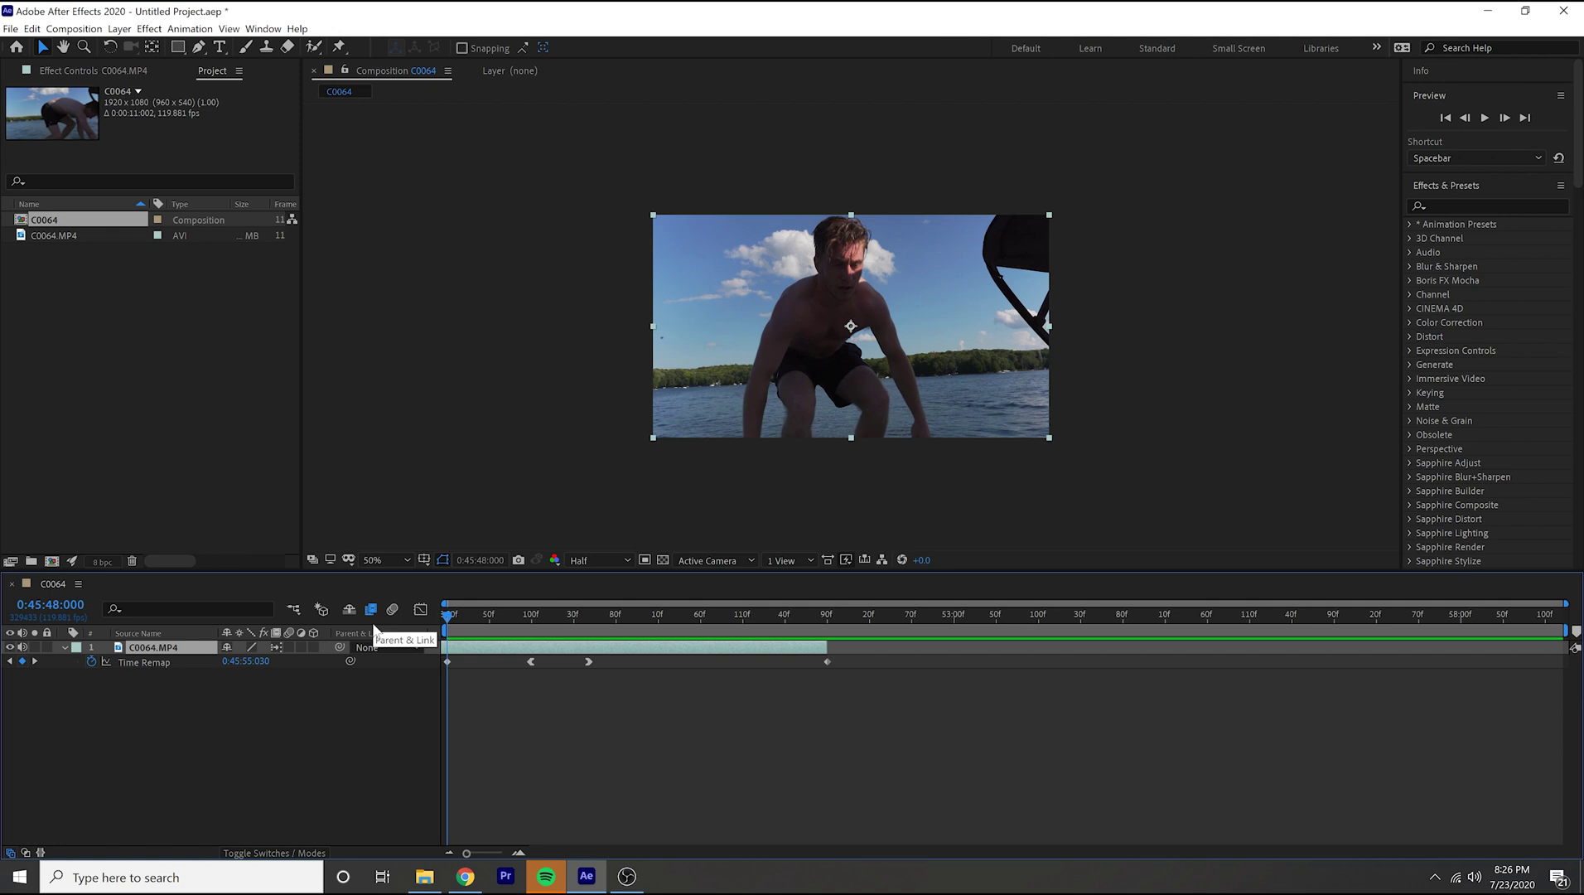
pyautogui.press('space')
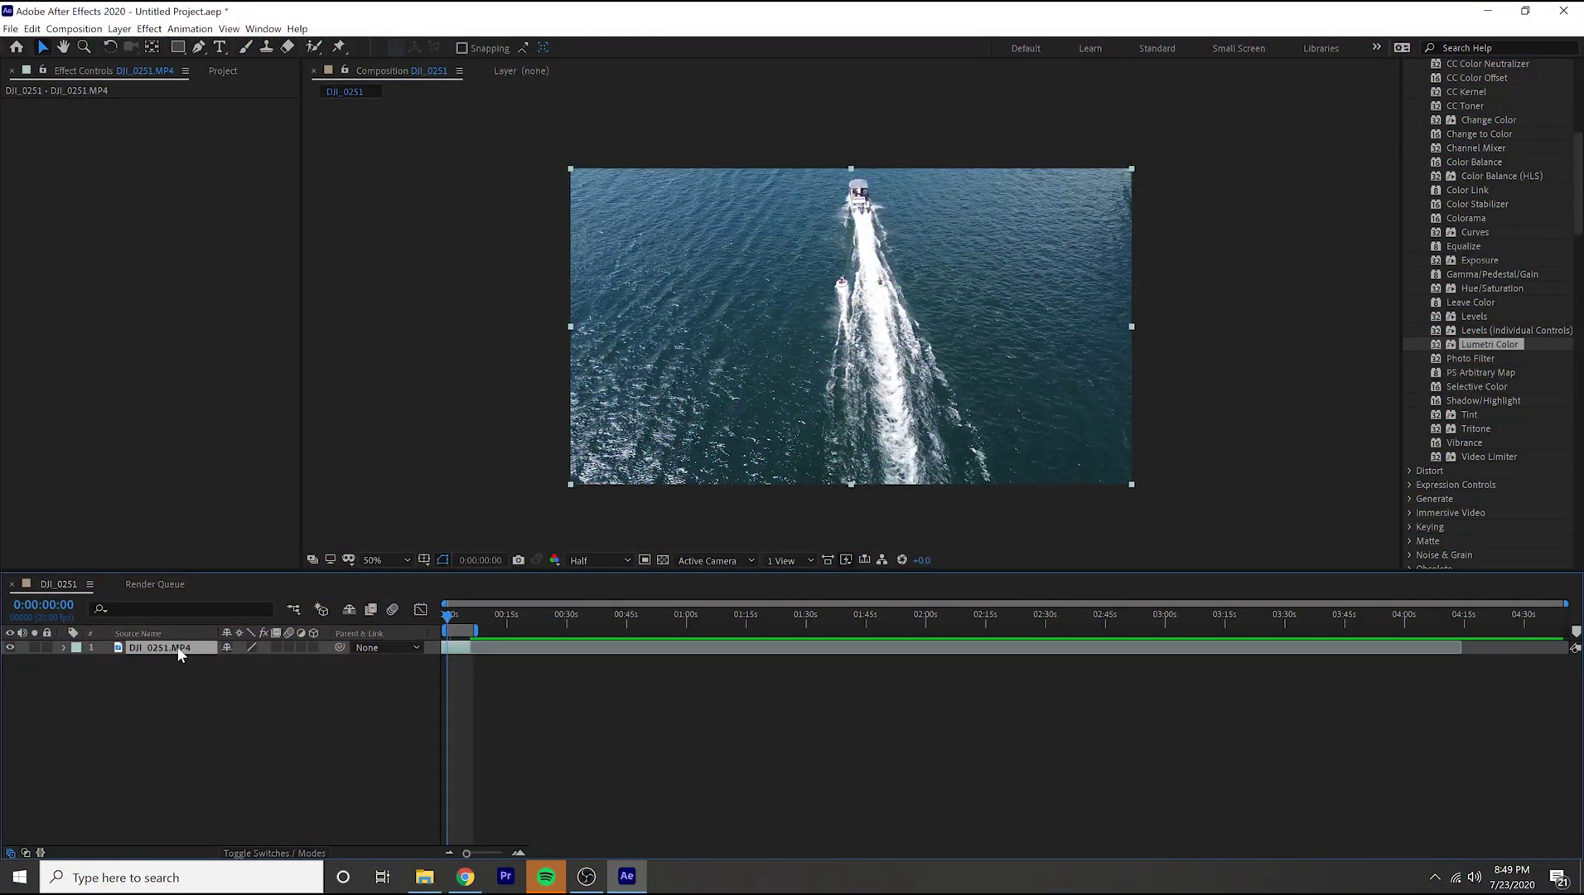
# Duplicate the DJI_0251.MP4 layer and grade the top copy with Lumetri's CINEMA look
pyautogui.hotkey('ctrl', 'd')
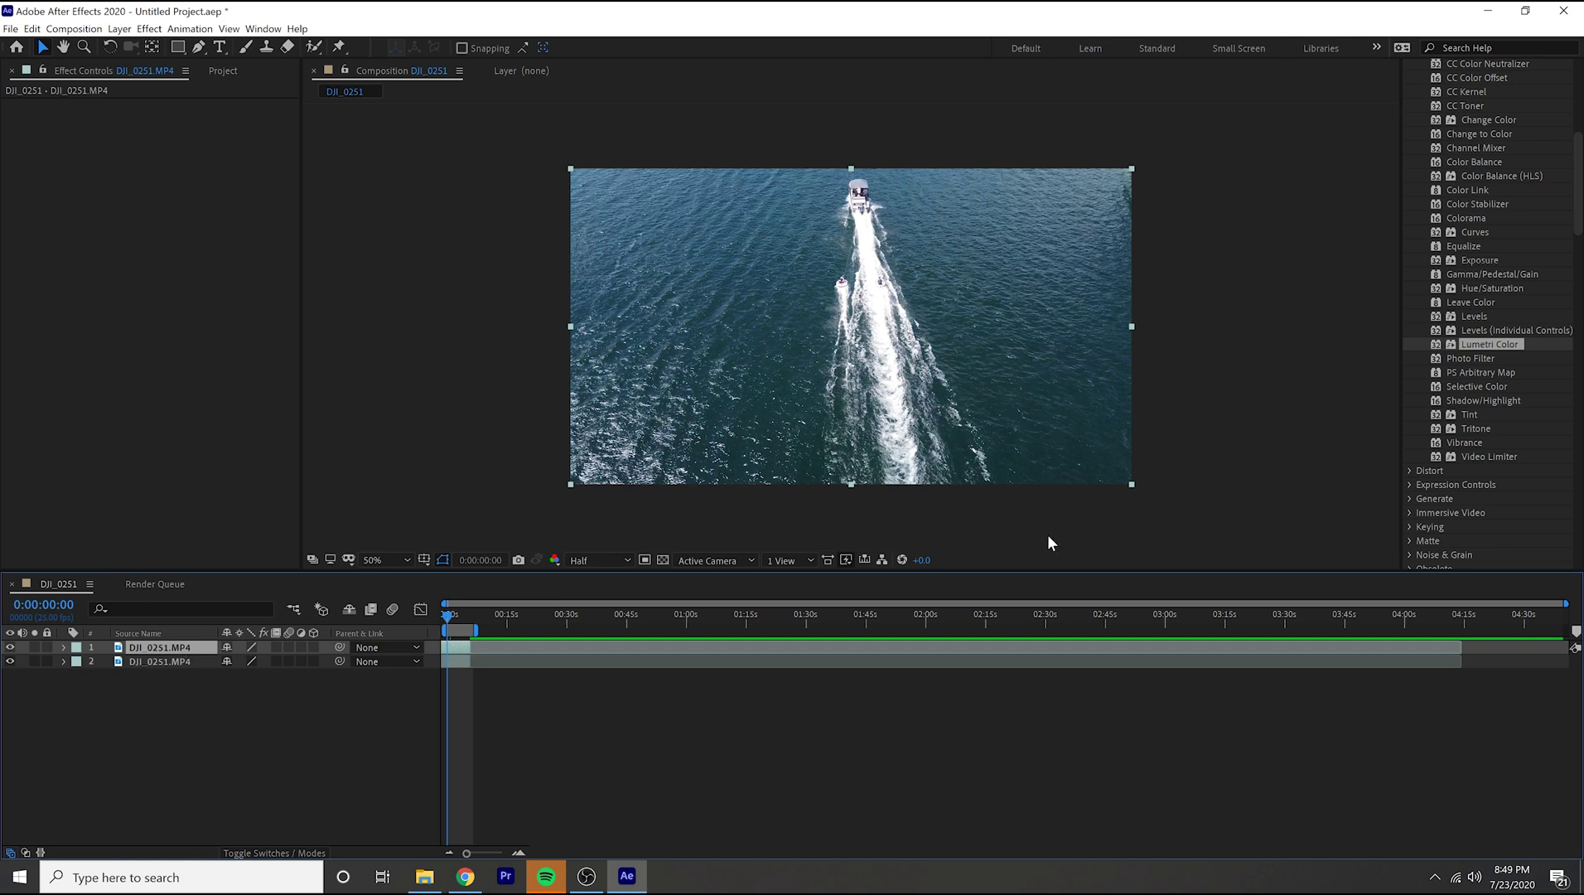
pyautogui.moveTo(1487, 346); pyautogui.dragTo(176, 650)
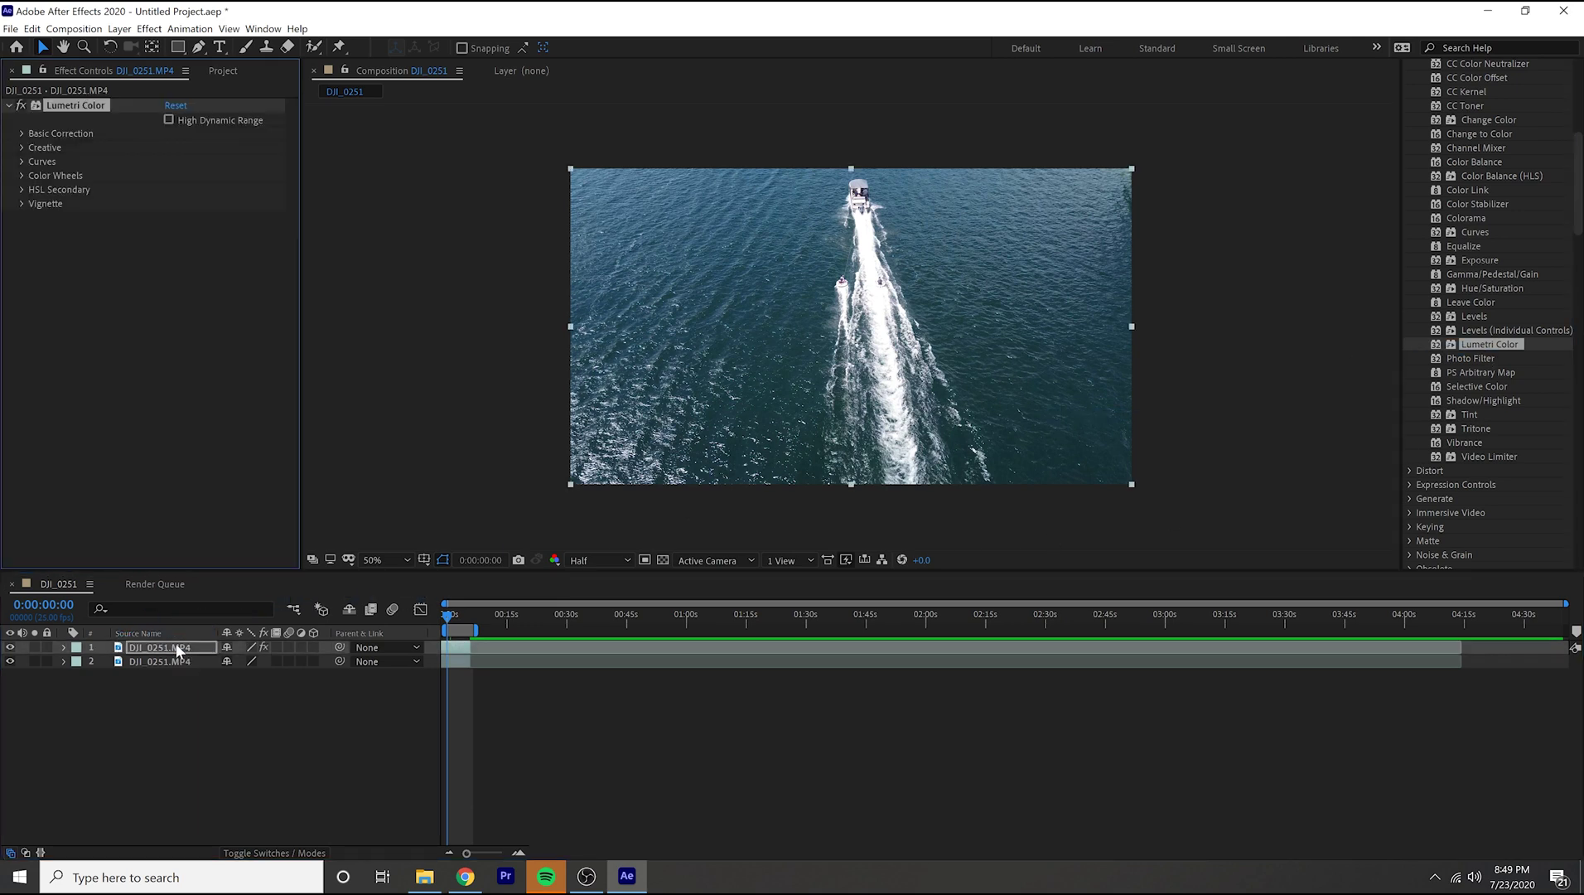
pyautogui.click(22, 148)
pyautogui.click(280, 186)
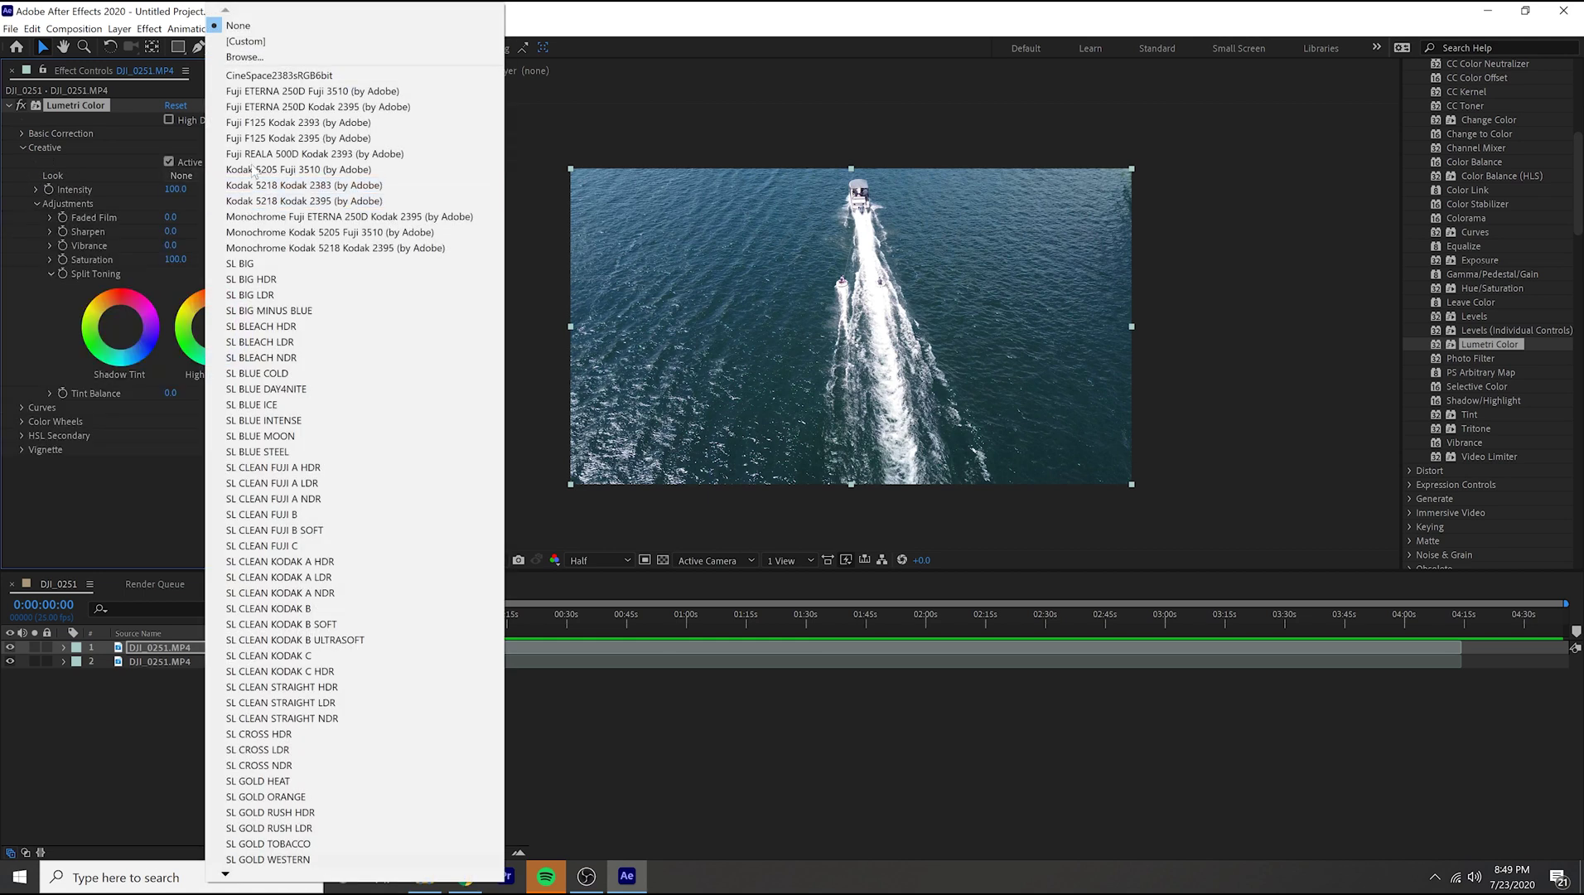
pyautogui.click(324, 57)
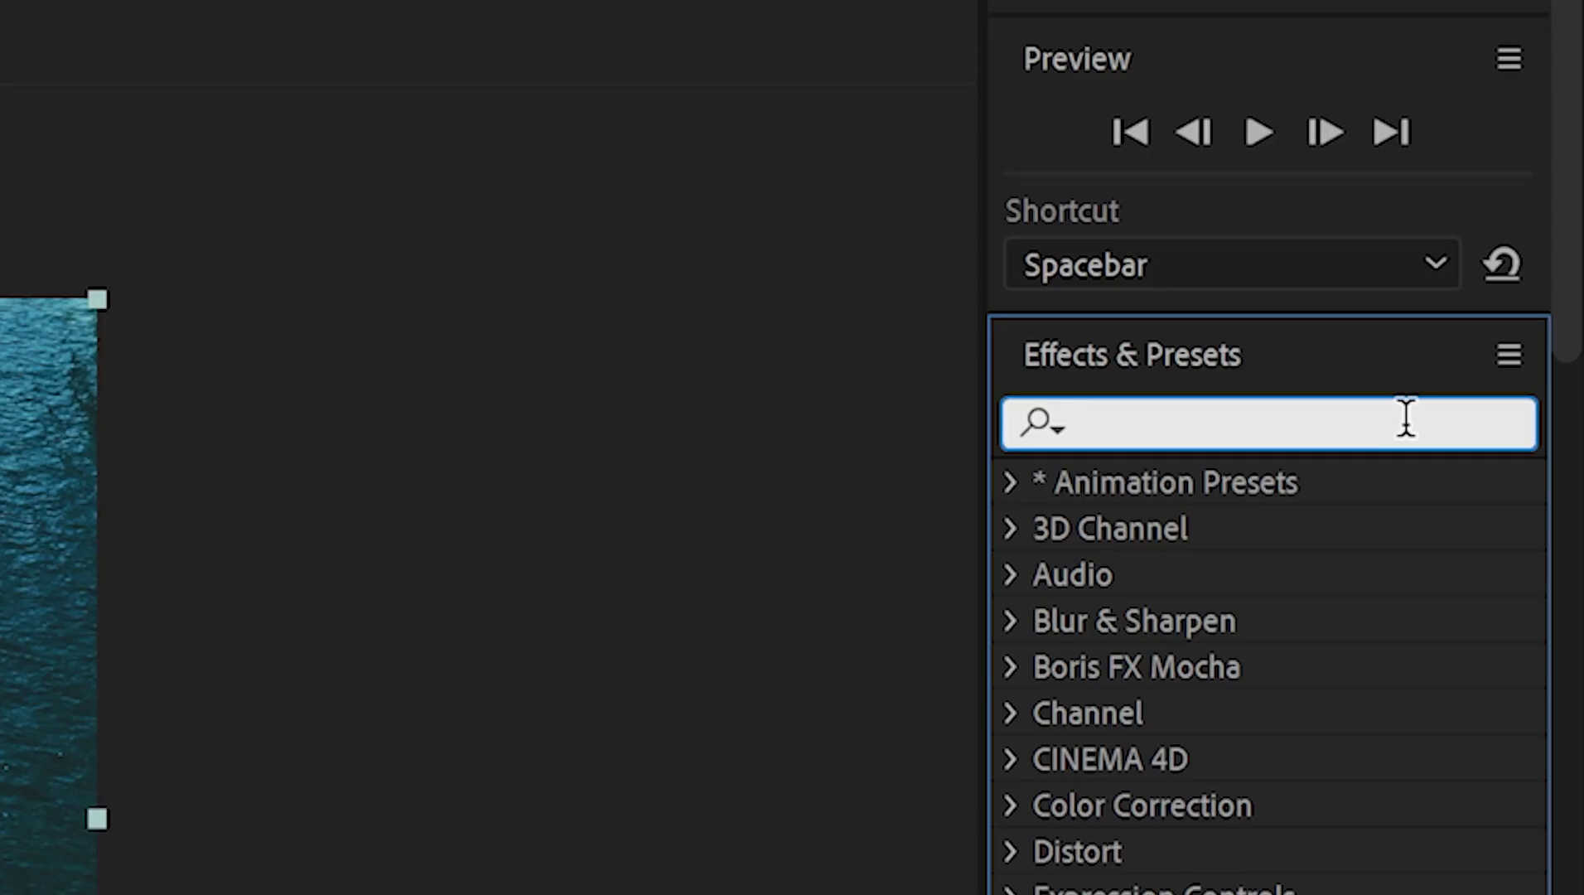
# Apply CC Lens to the top drone layer with Size set to 0 and preview
pyautogui.write('cc len')
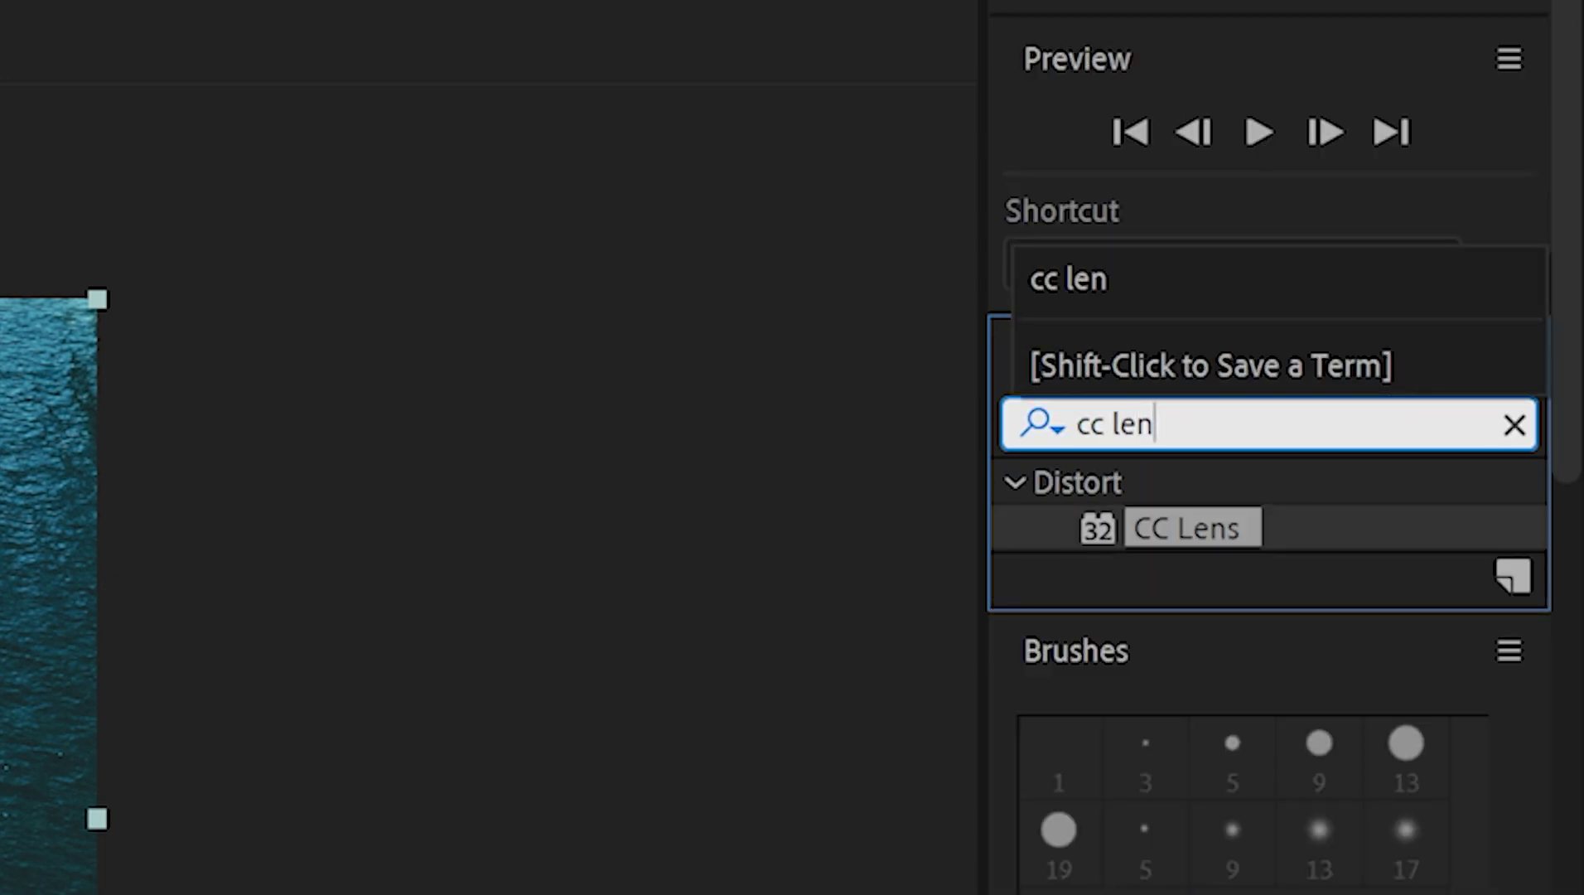
pyautogui.moveTo(1190, 527); pyautogui.dragTo(165, 643)
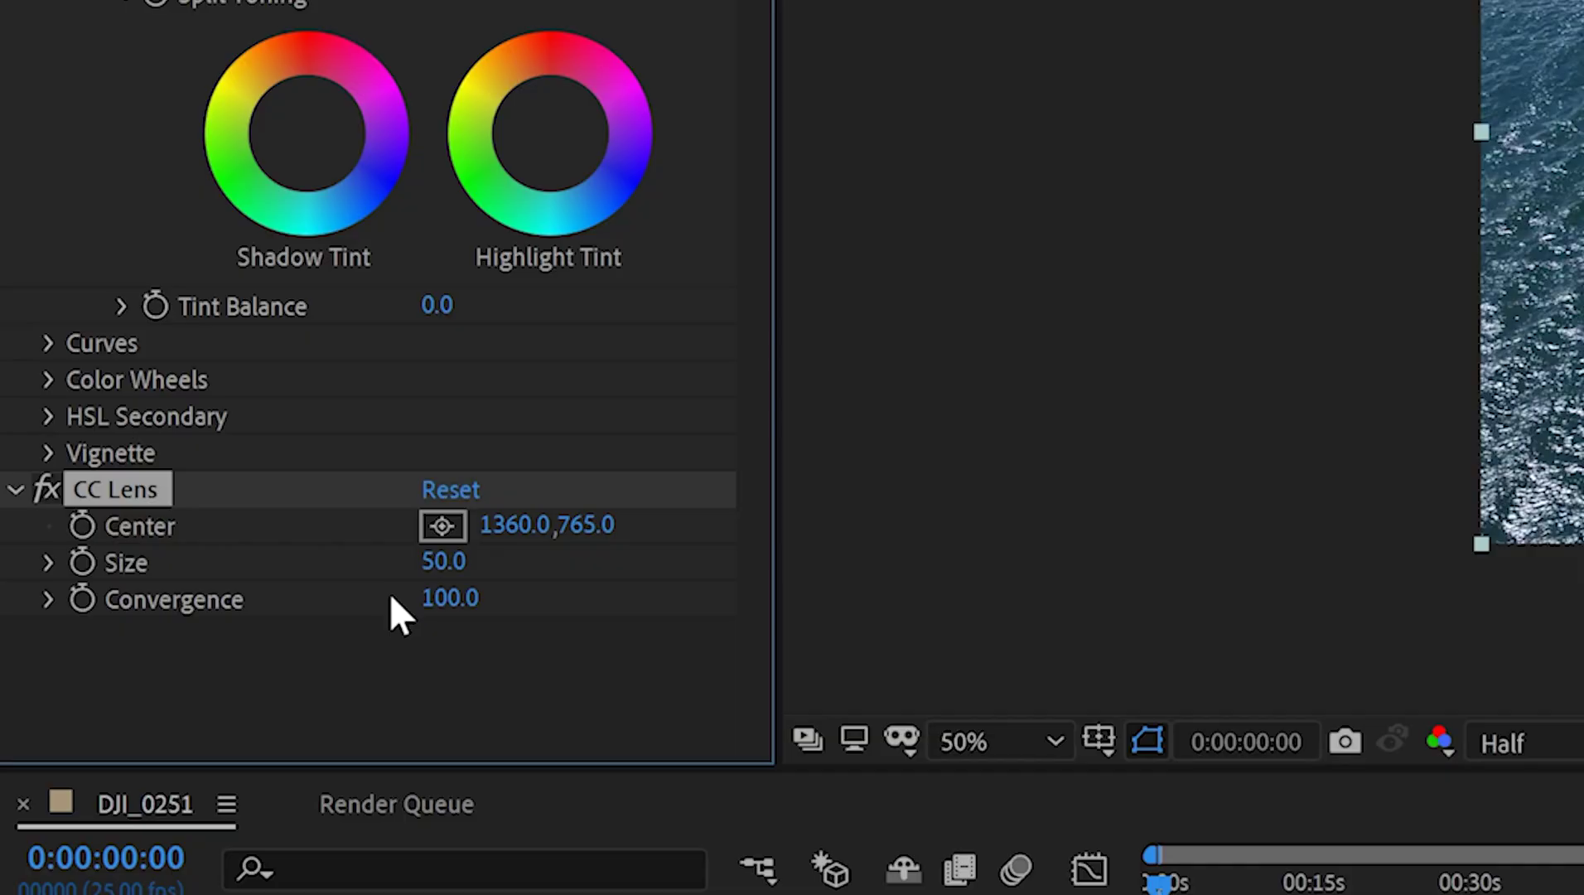
pyautogui.moveTo(452, 570); pyautogui.dragTo(96, 561)
pyautogui.press('space')
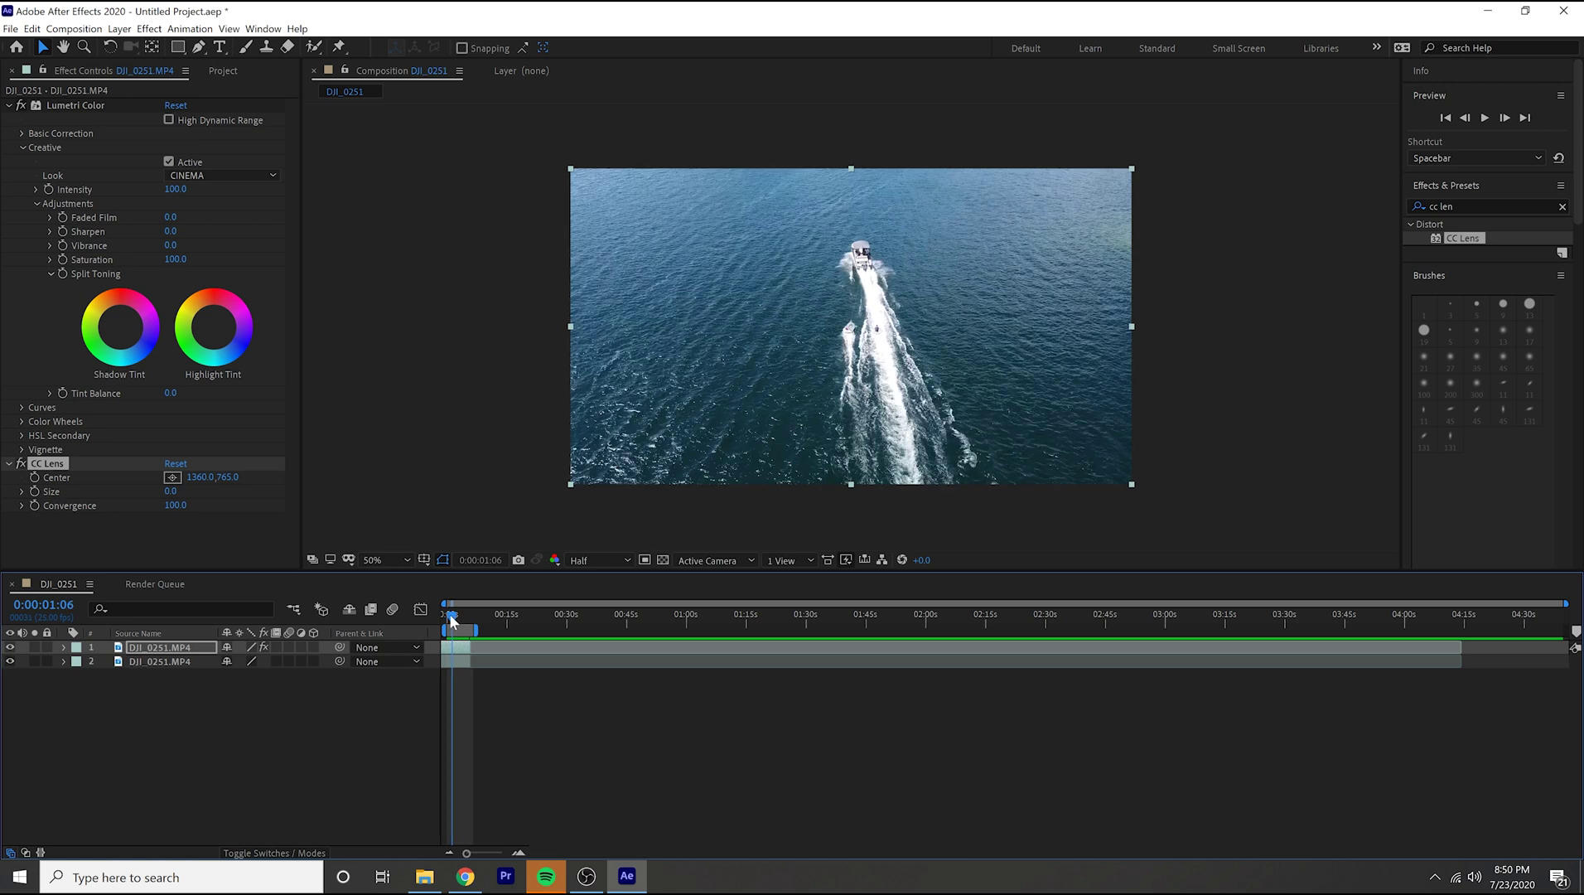
# Keyframe CC Lens Size from 0 to 500 and preview the lens burst
pyautogui.click(35, 492)
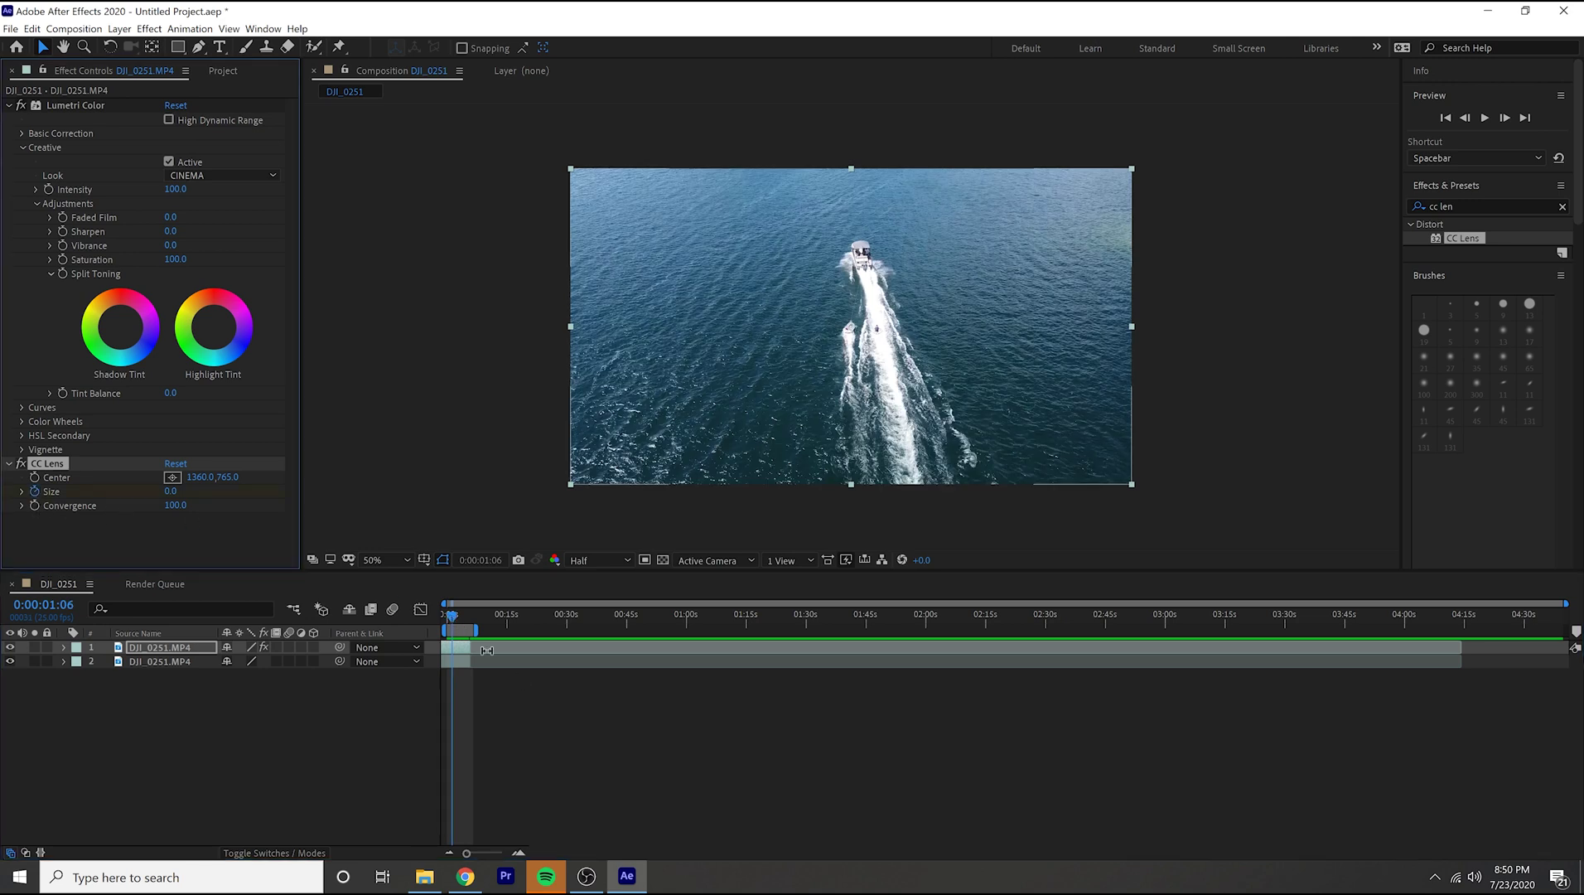
pyautogui.moveTo(454, 614); pyautogui.dragTo(458, 614)
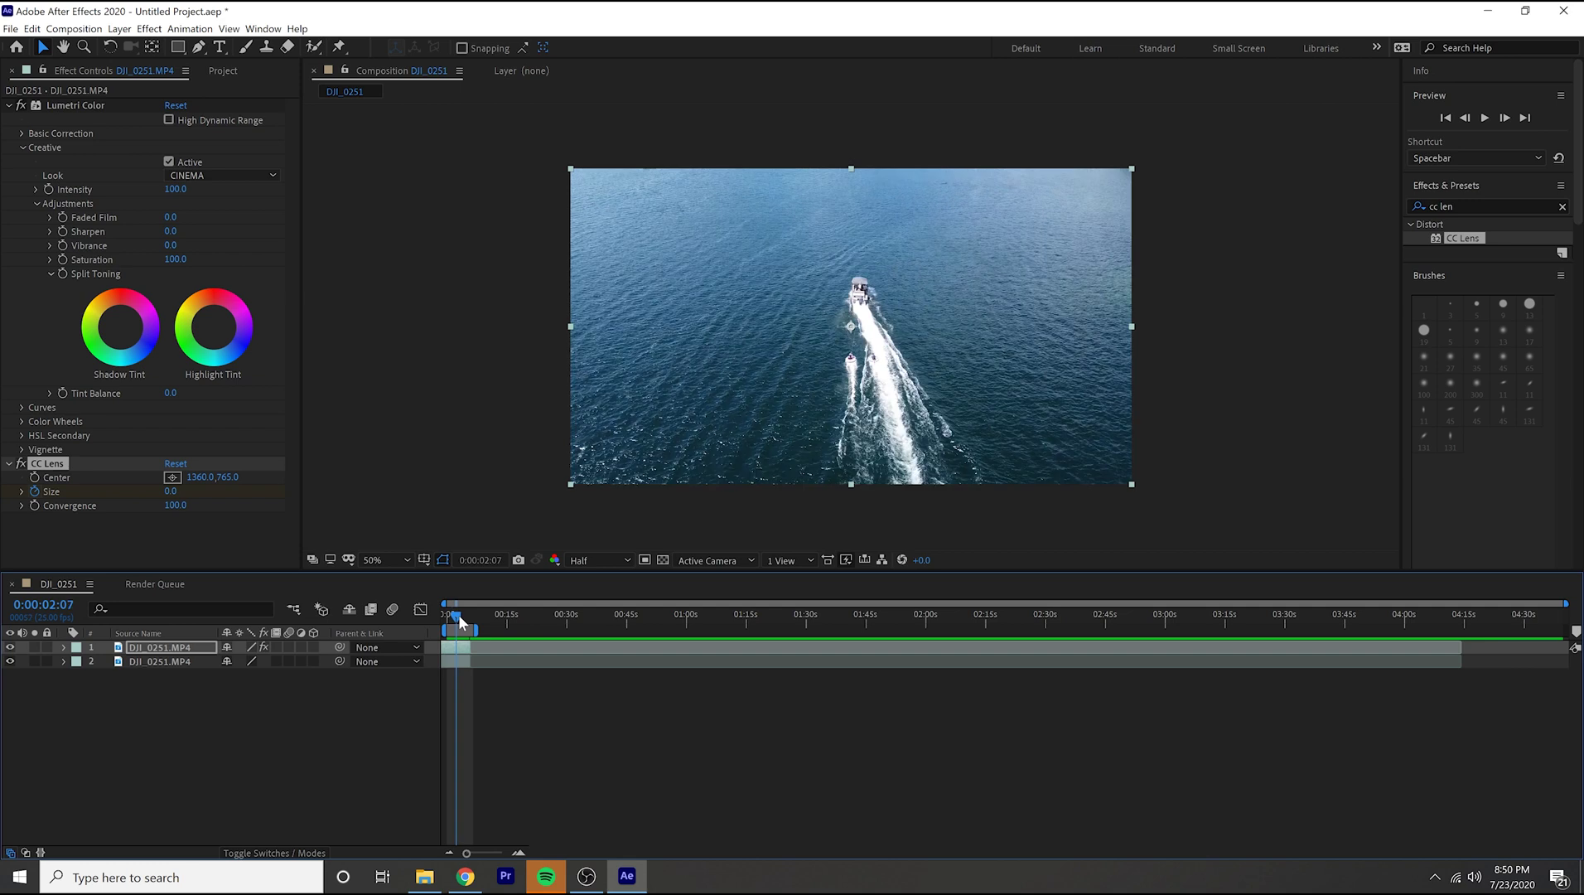
pyautogui.moveTo(170, 492); pyautogui.dragTo(722, 537)
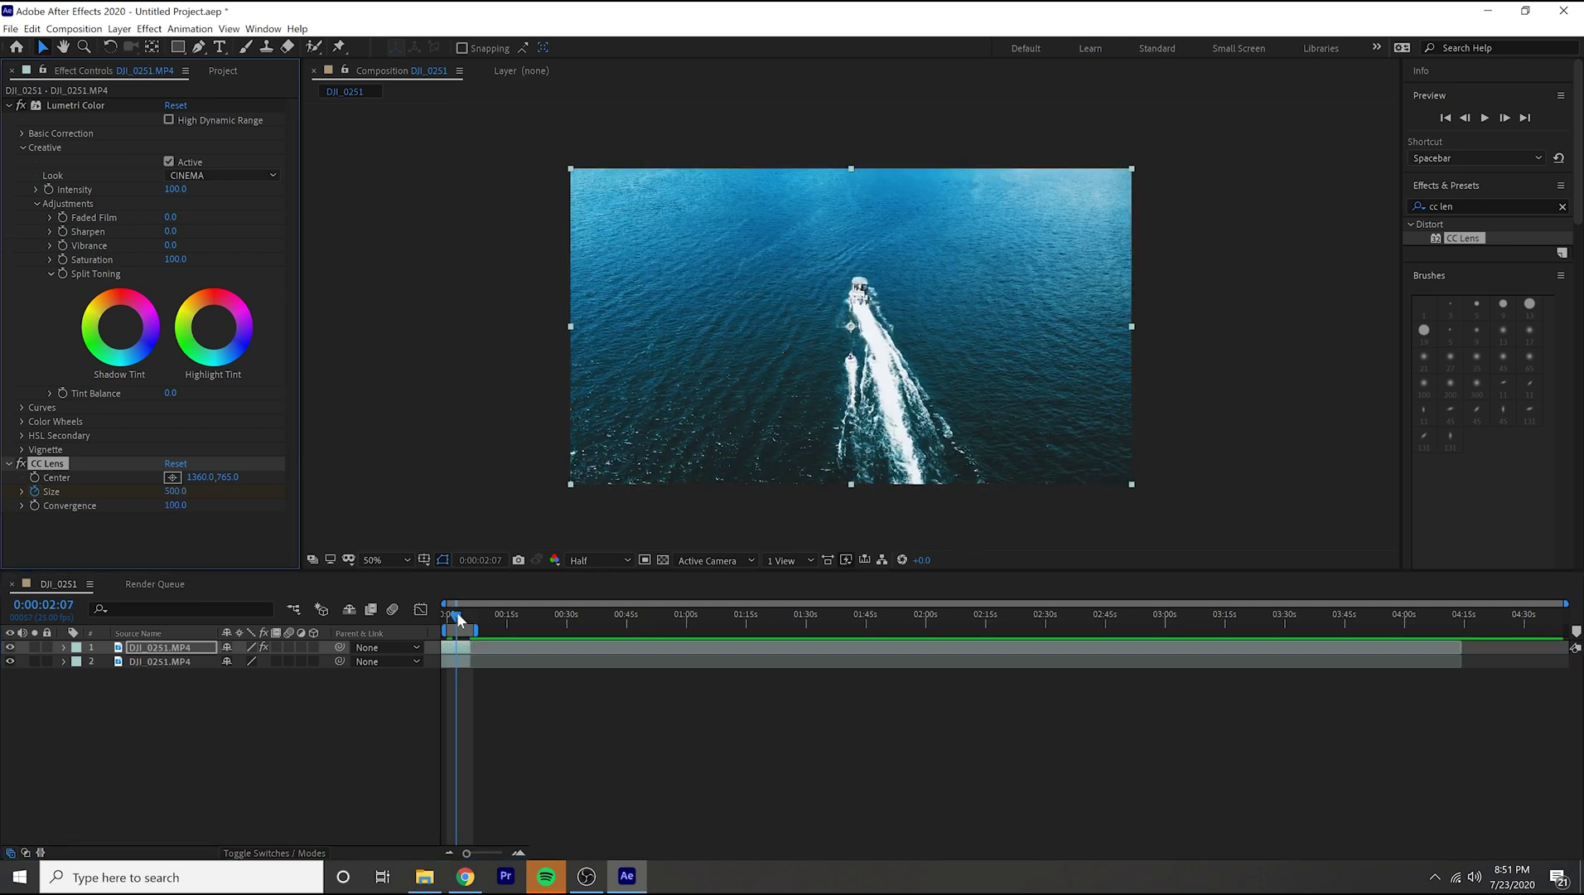
pyautogui.moveTo(457, 614); pyautogui.dragTo(392, 611)
pyautogui.press('space')
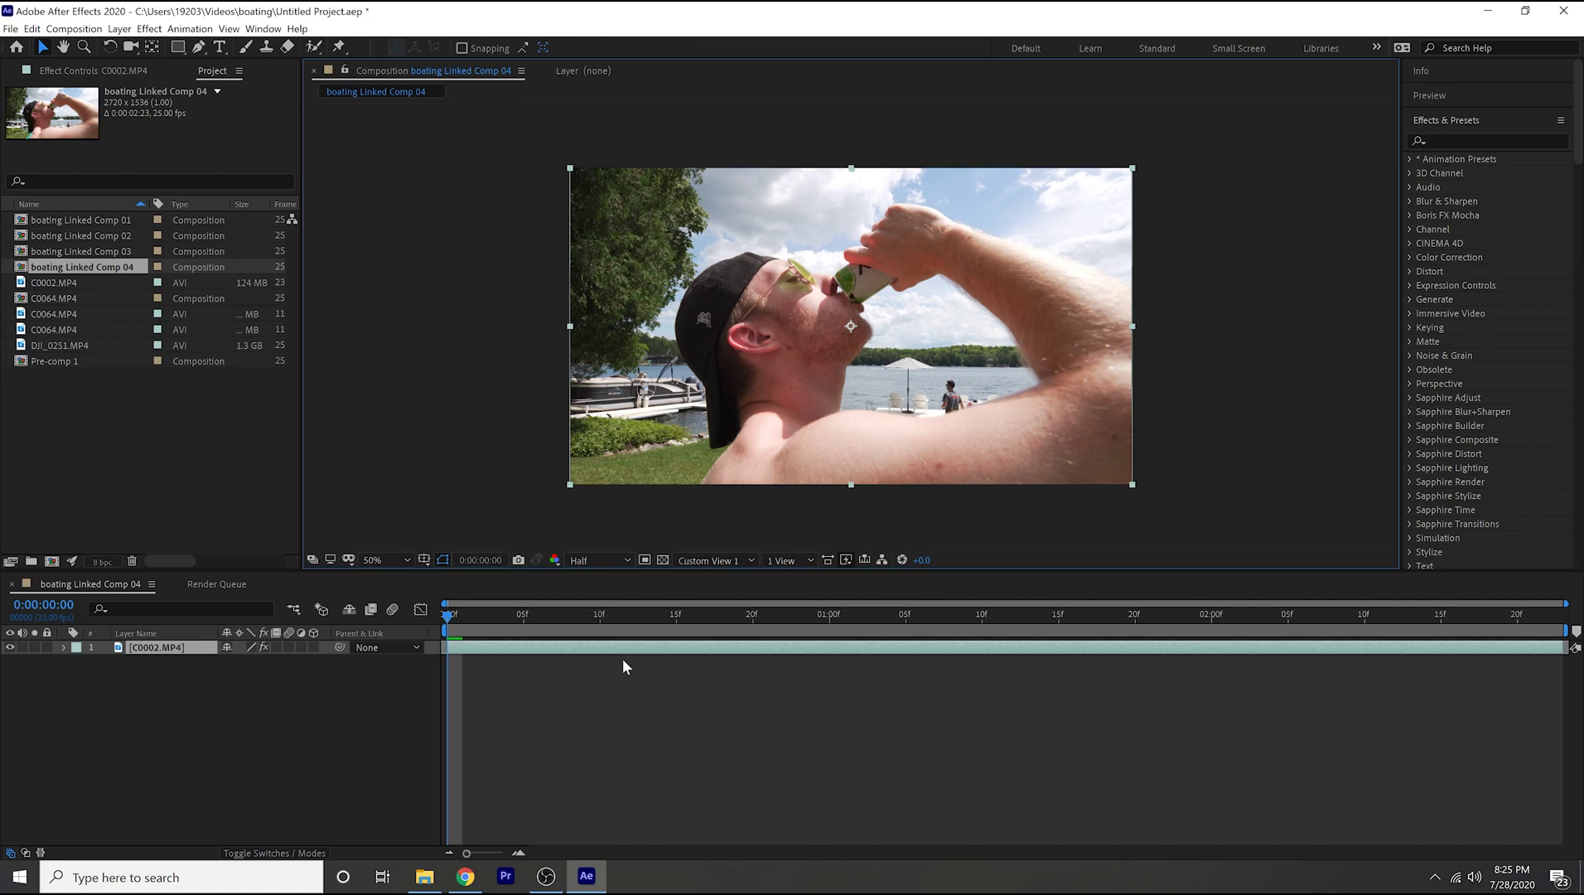
# Duplicate the C0002.MP4 layer and open the top copy in the Layer viewer with the brush
pyautogui.click(121, 650)
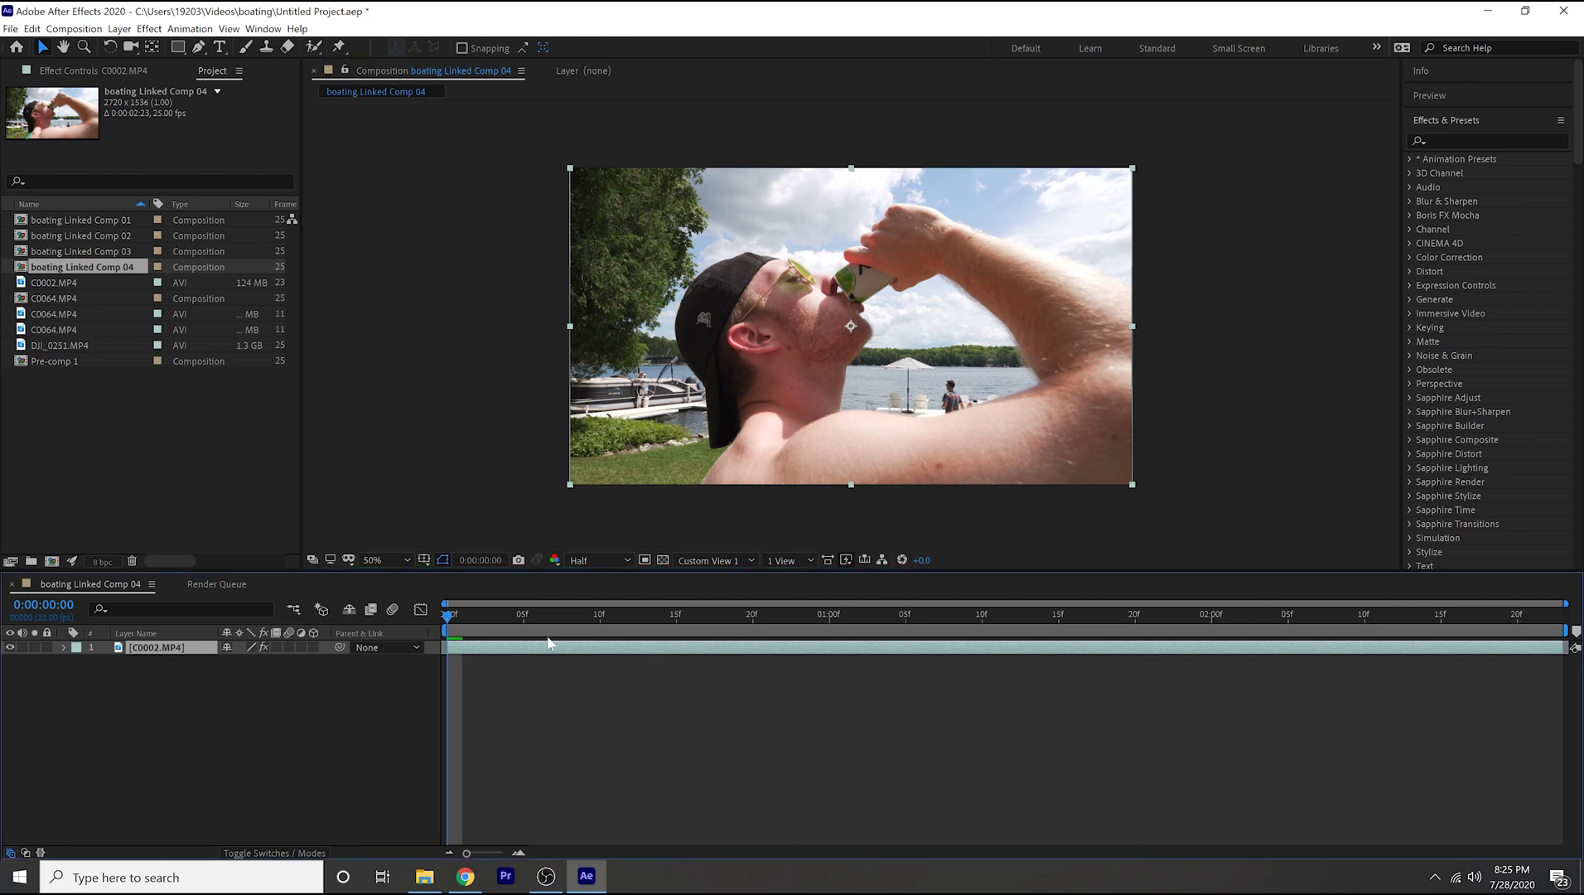
pyautogui.hotkey('ctrl', 'd')
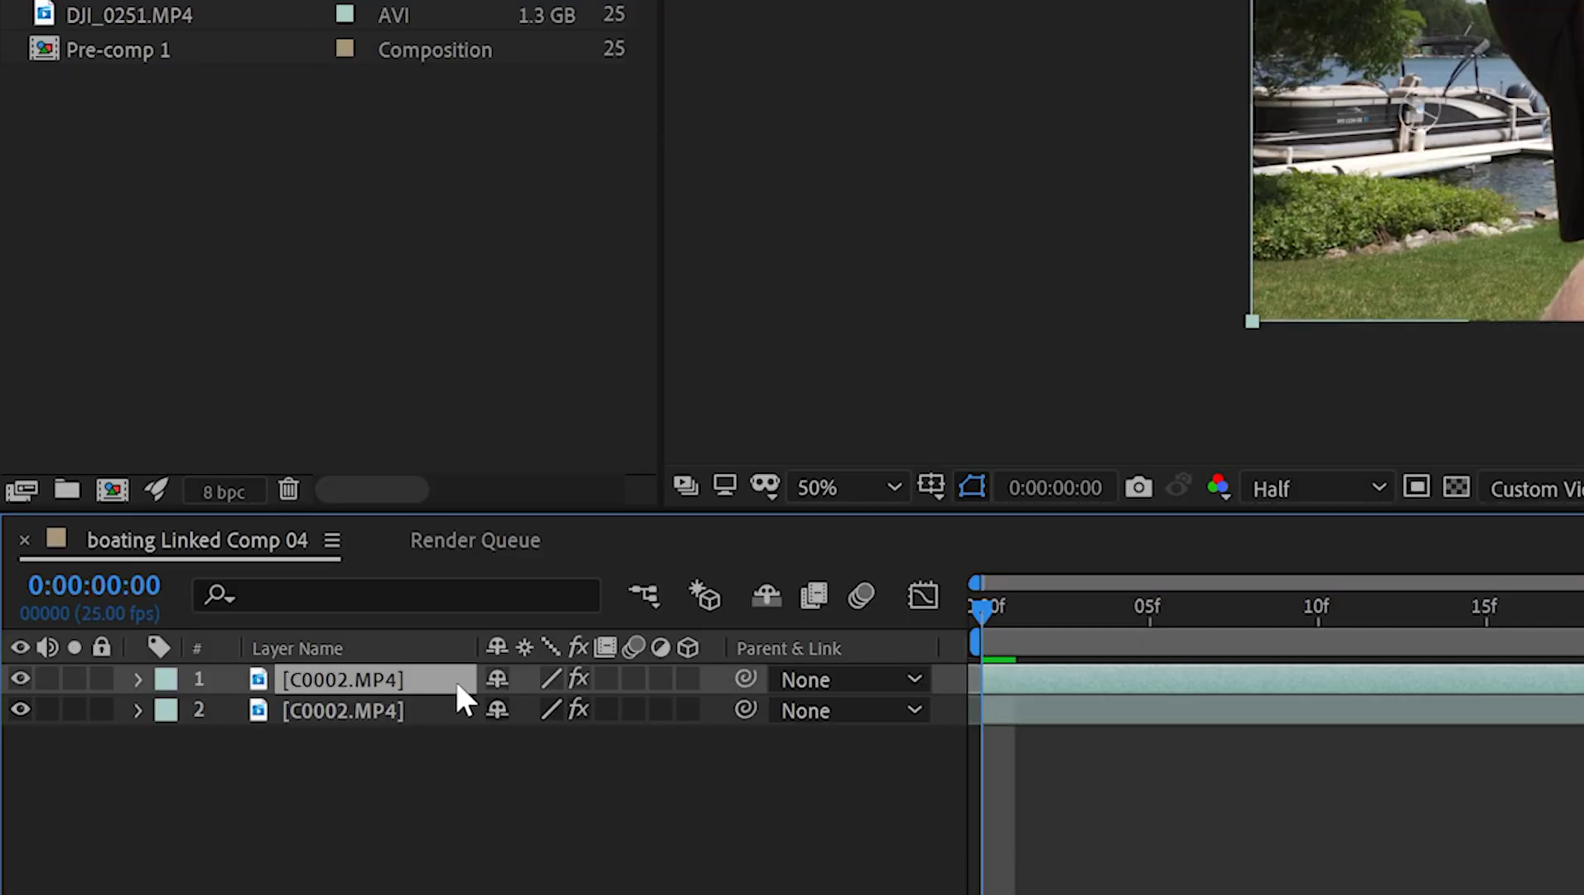
pyautogui.doubleClick(340, 679)
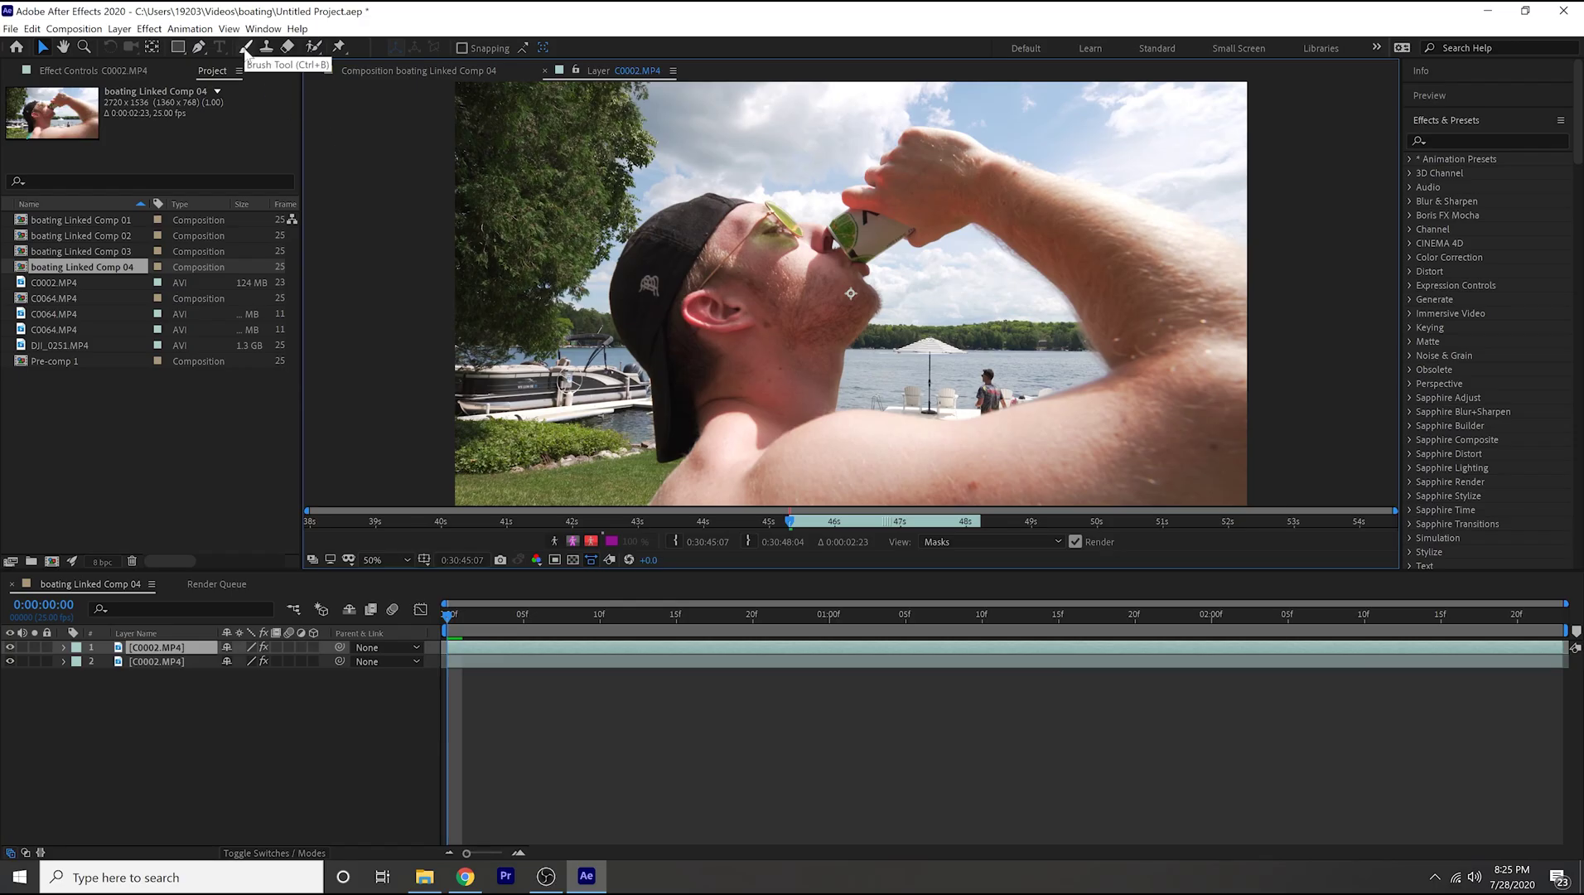
pyautogui.click(245, 47)
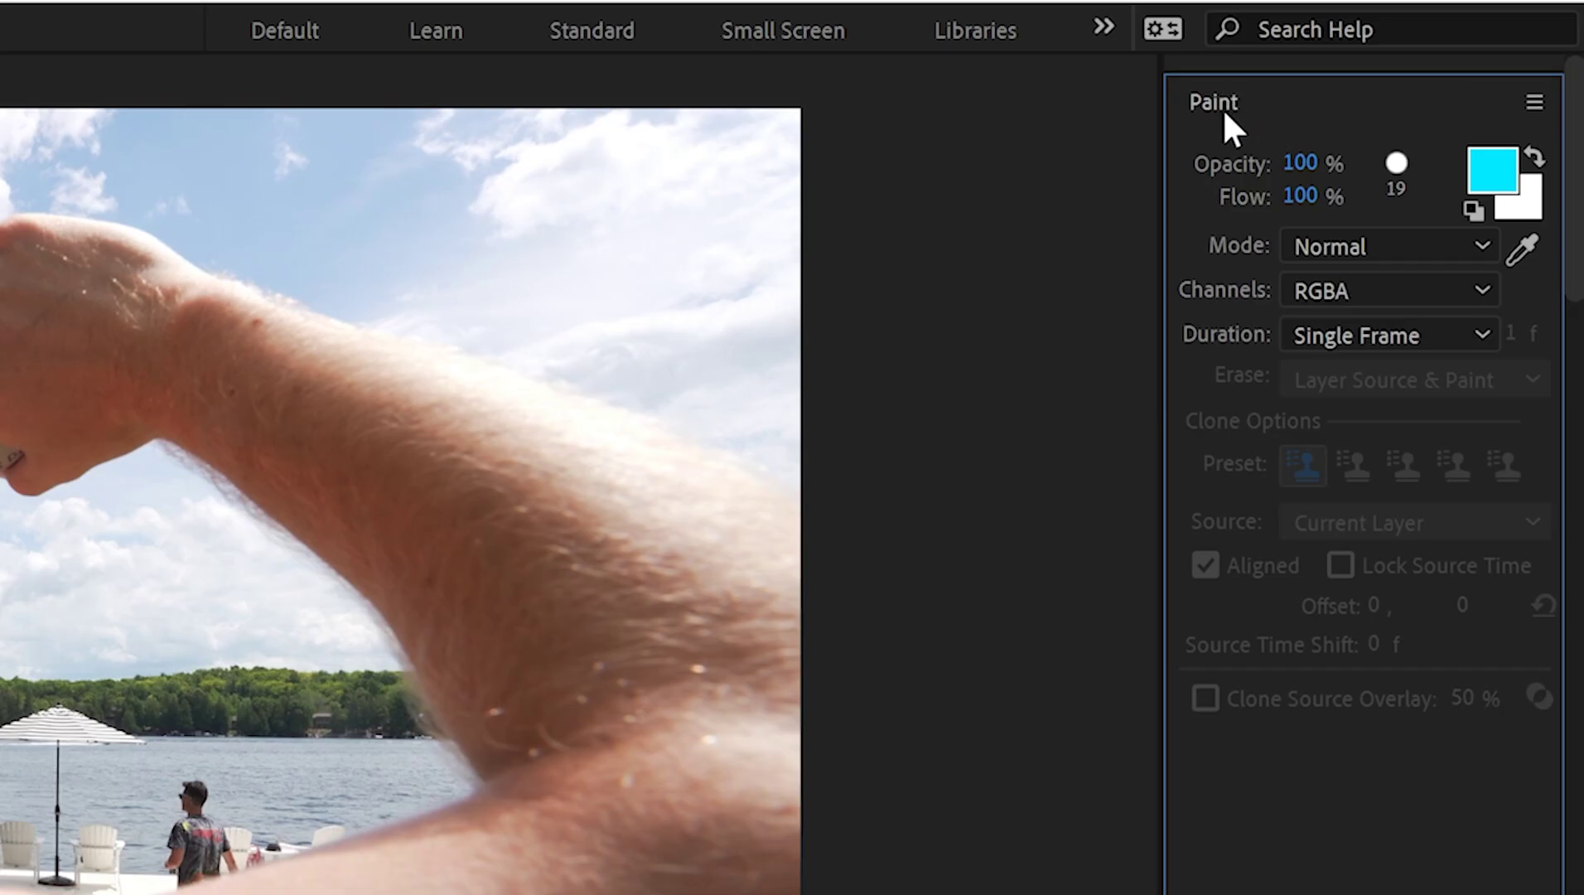
# Set the Paint panel's stroke Duration to Single Frame after trying Constant
pyautogui.click(1228, 103)
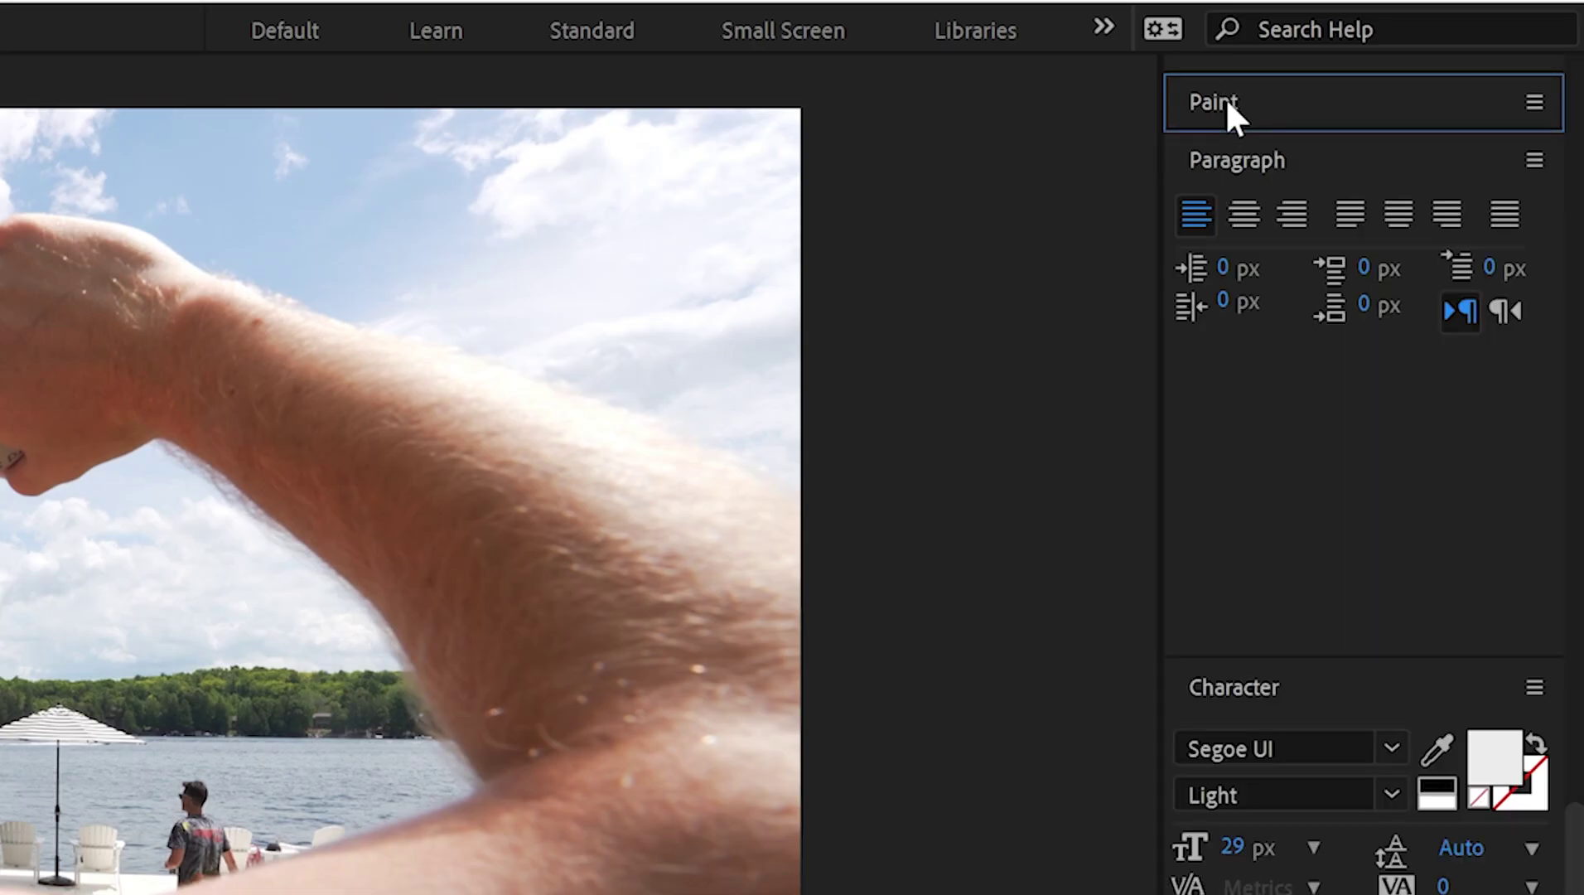
pyautogui.click(1227, 103)
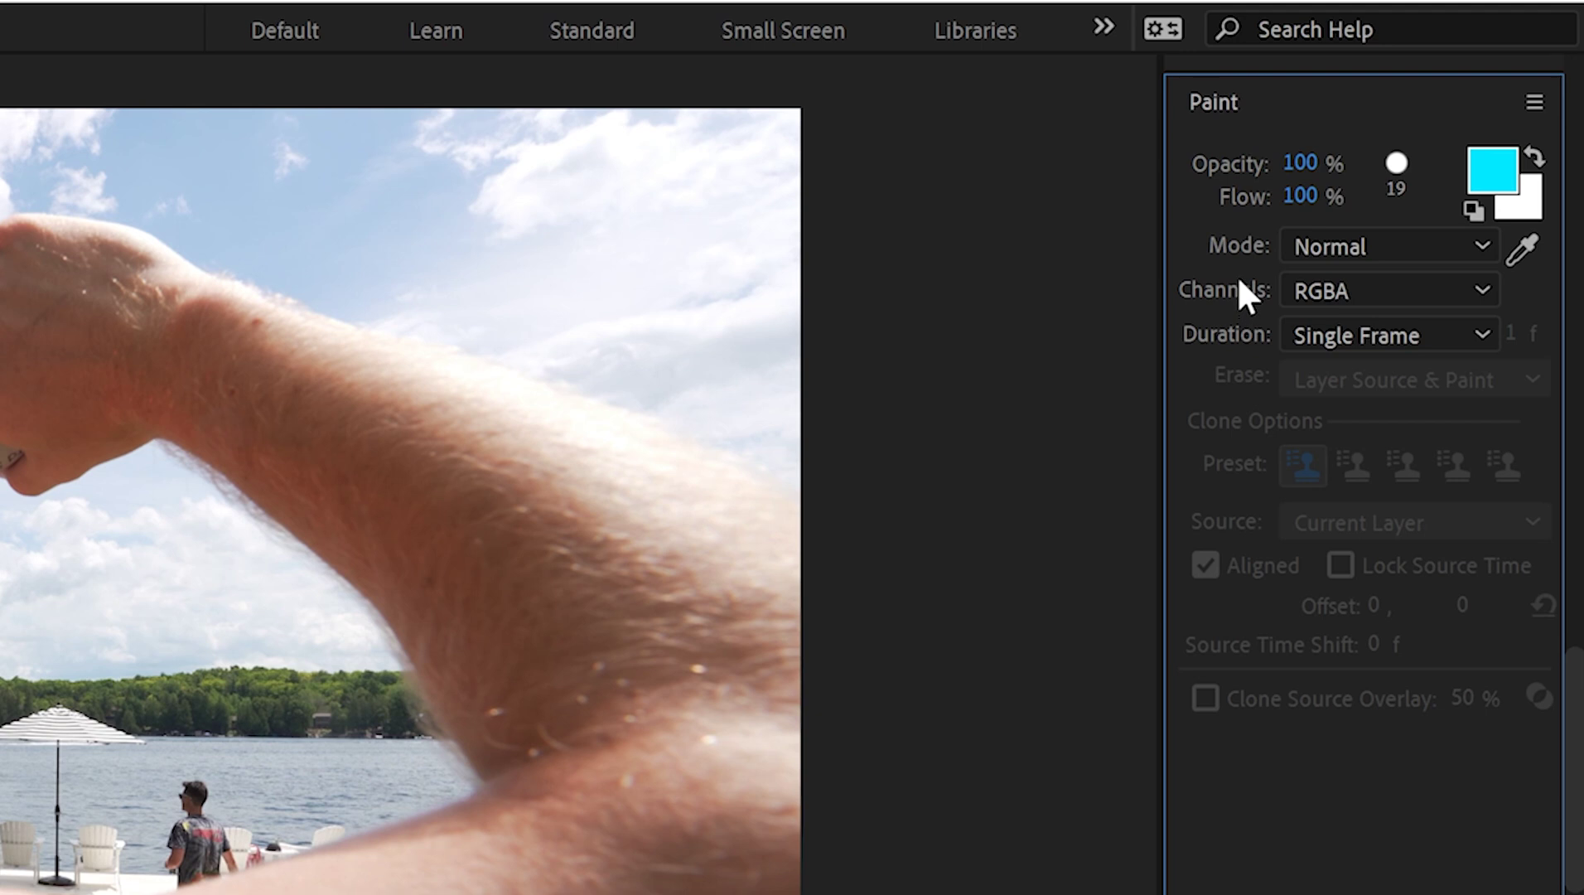
pyautogui.click(1388, 335)
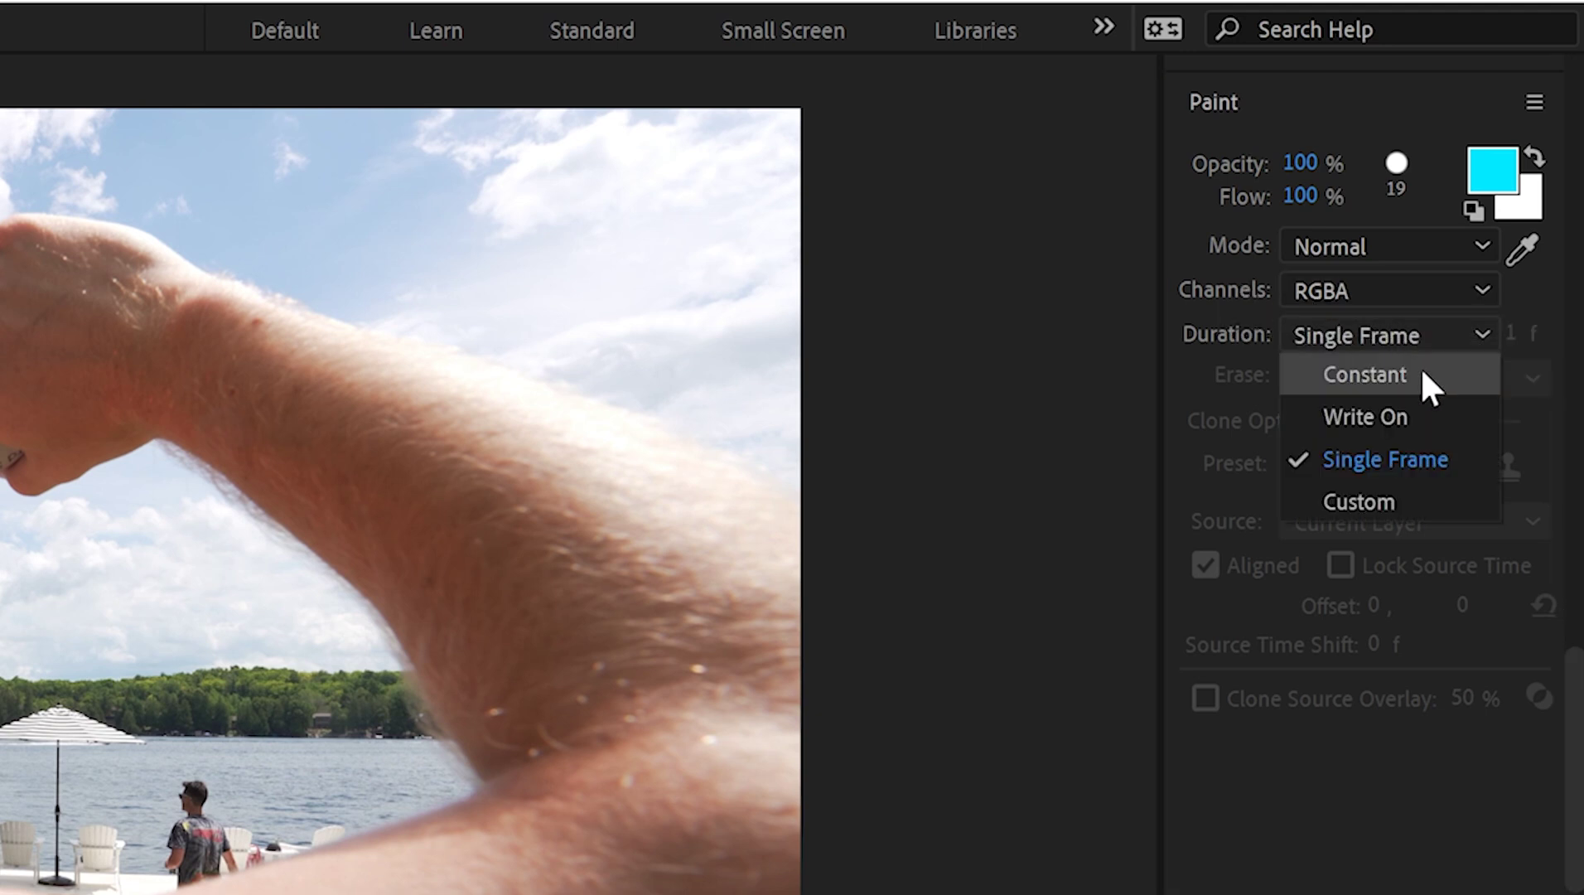
pyautogui.click(1419, 374)
pyautogui.click(1385, 335)
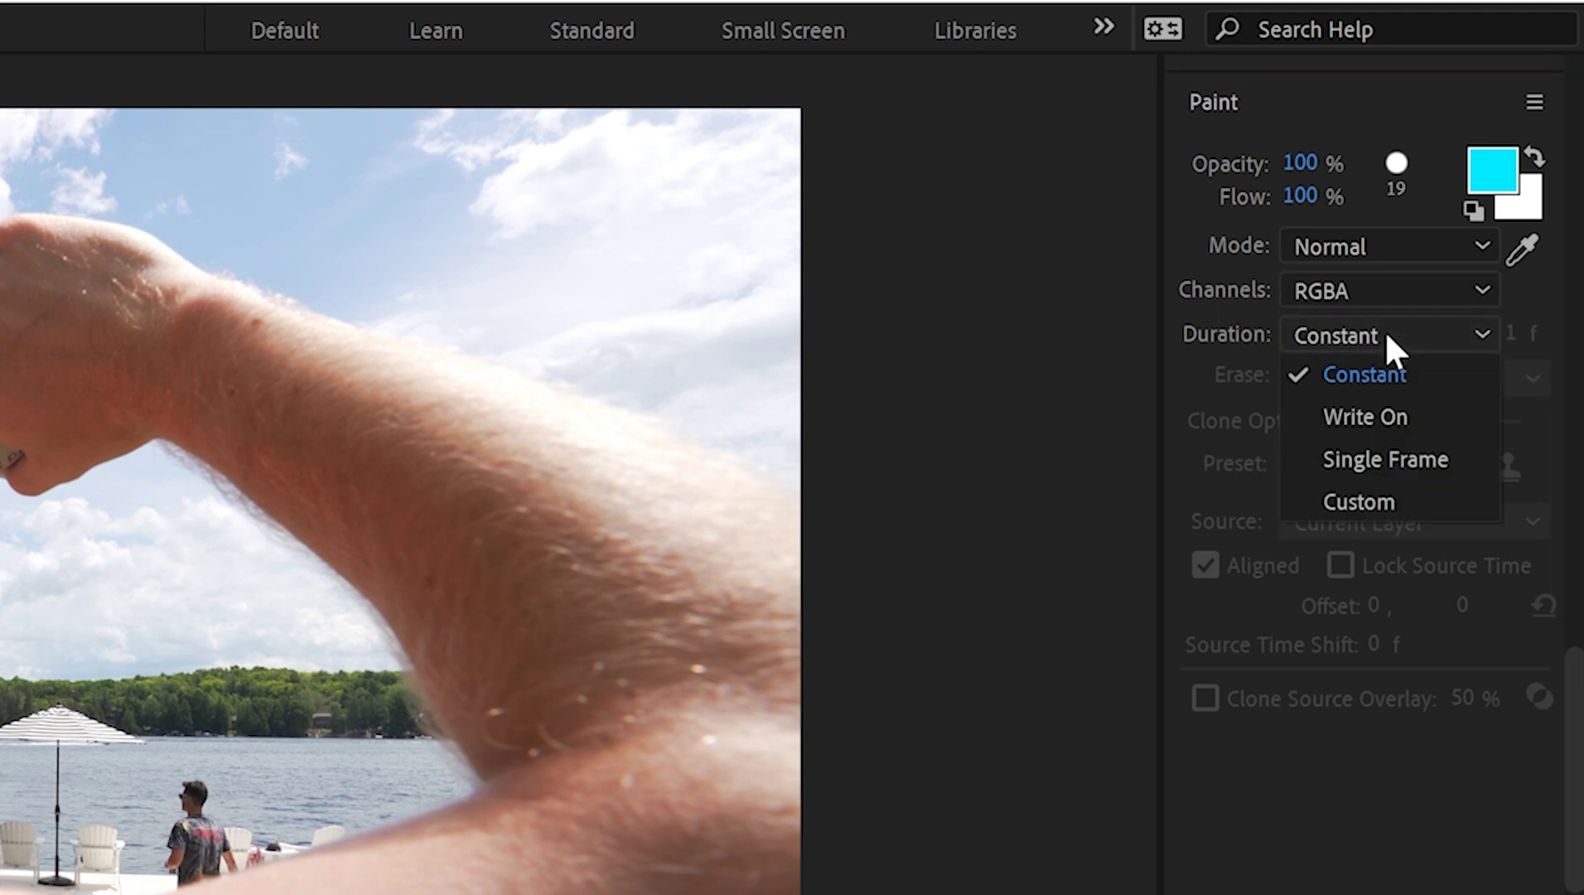
pyautogui.click(1398, 457)
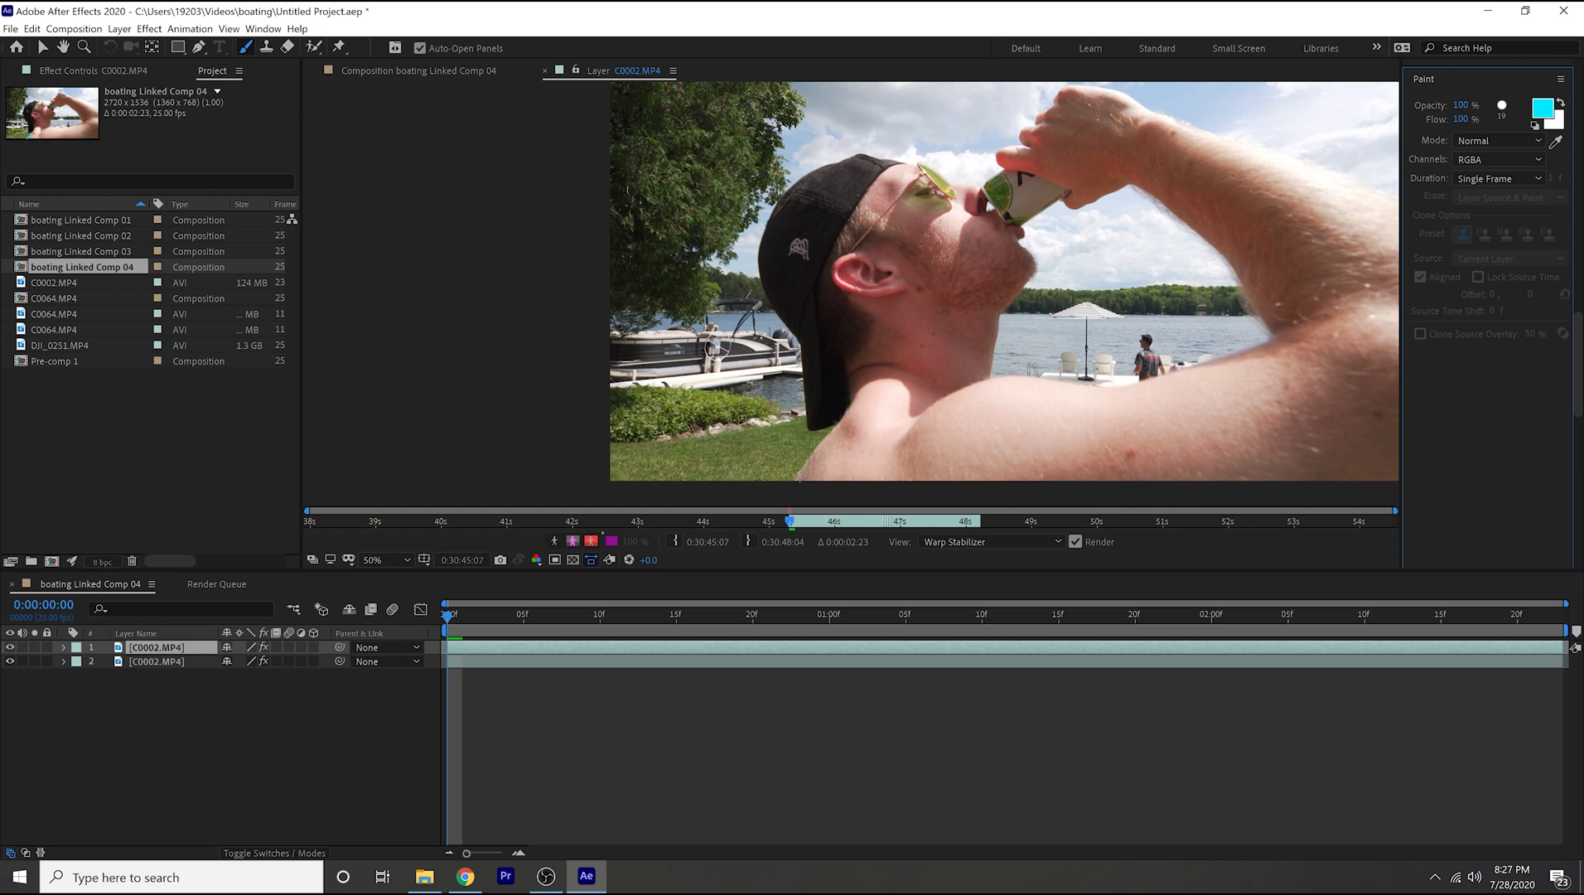
# Paint cyan strokes on the arm, sunglasses lens and can across successive frames, then preview
pyautogui.click(795, 480)
pyautogui.moveTo(802, 469); pyautogui.dragTo(826, 441)
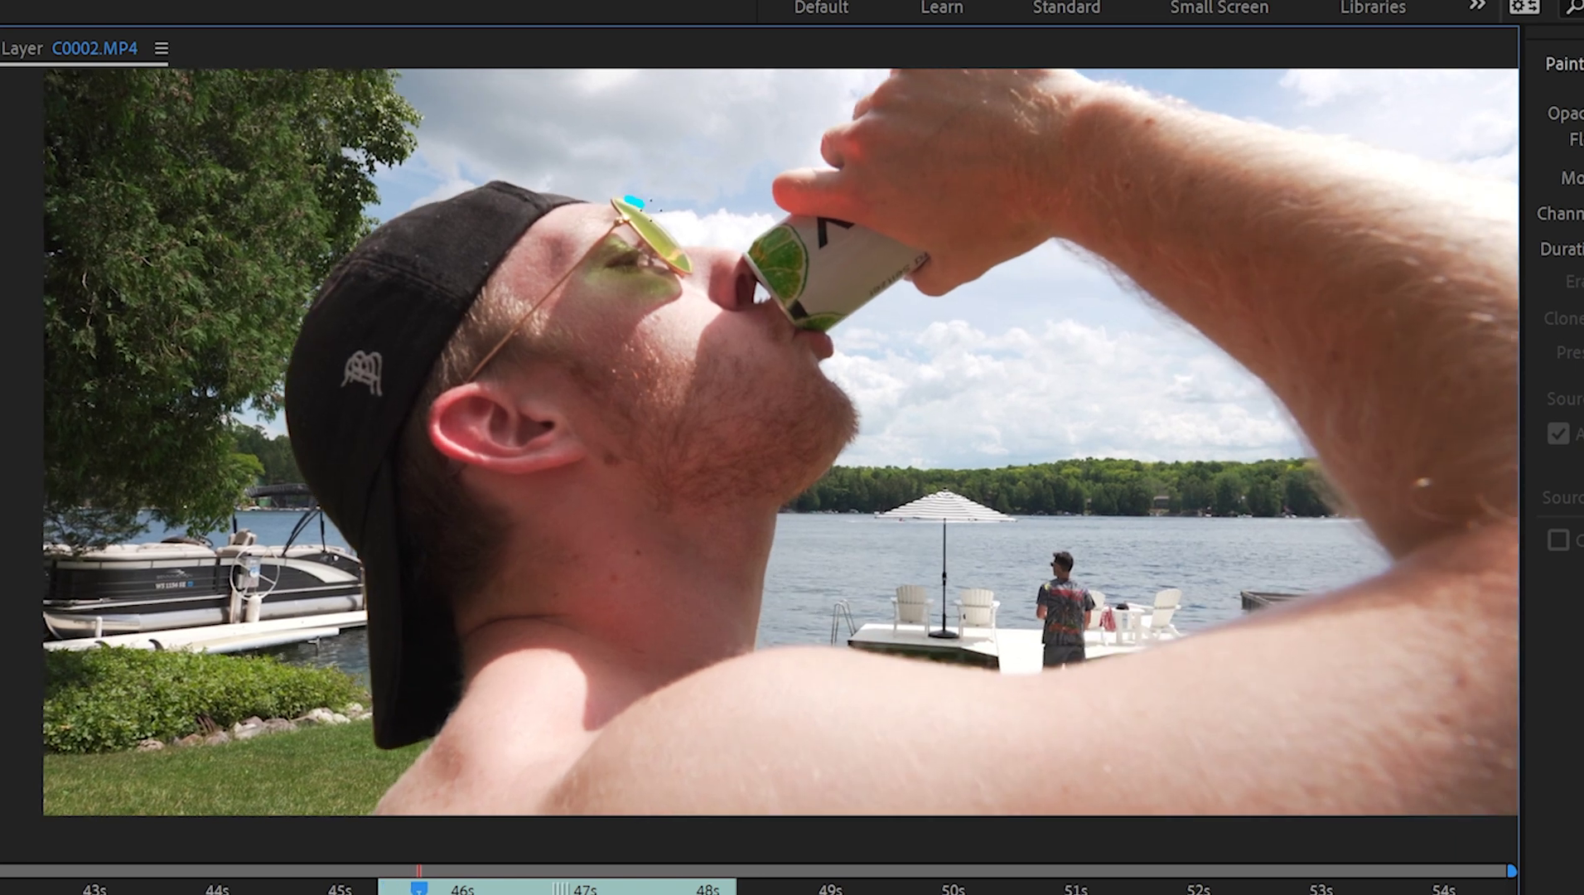
pyautogui.moveTo(635, 202); pyautogui.dragTo(630, 248)
pyautogui.press('pagedown')
pyautogui.press('pagedown')
pyautogui.moveTo(796, 240)
pyautogui.mouseDown()
pyautogui.moveTo(764, 282)
pyautogui.moveTo(935, 265)
pyautogui.mouseUp()
pyautogui.press('pagedown')
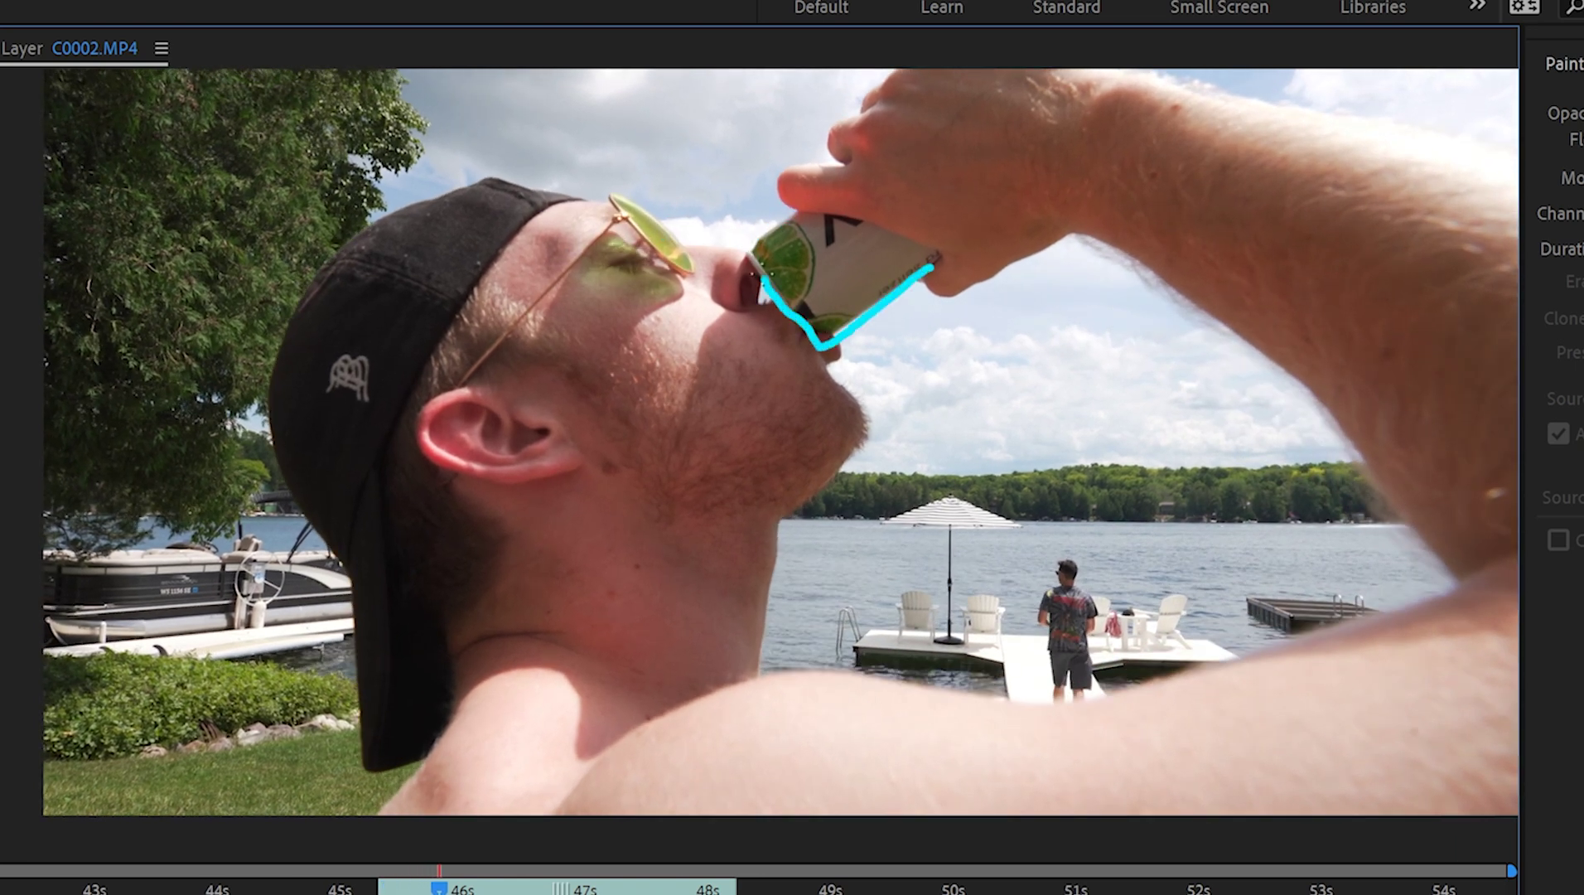
pyautogui.press('space')
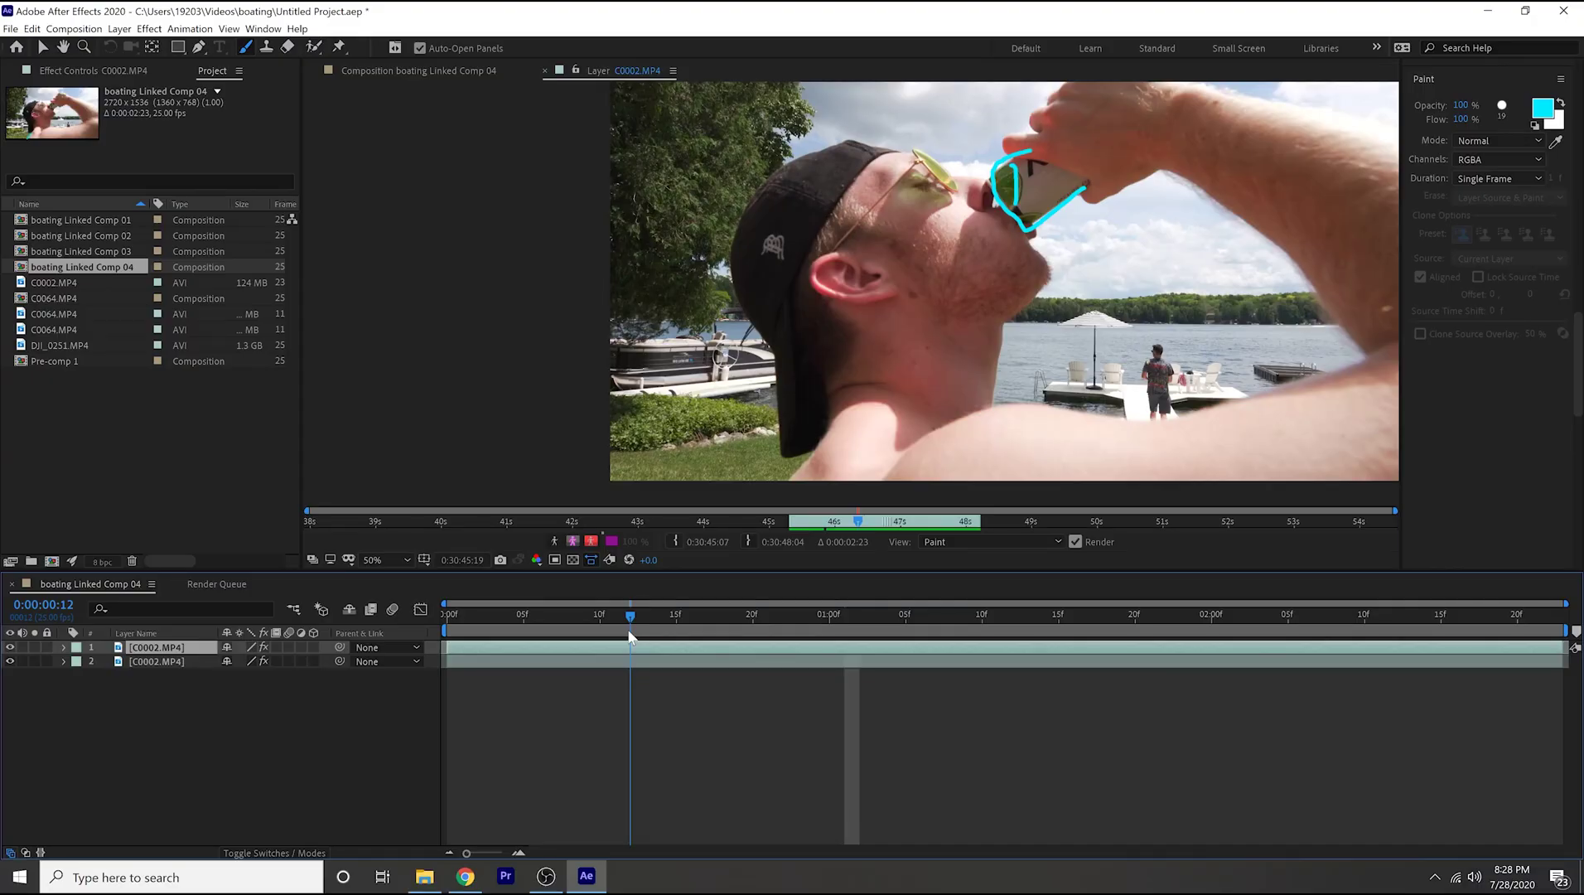
pyautogui.moveTo(630, 636)
pyautogui.mouseDown()
pyautogui.moveTo(1546, 661)
pyautogui.moveTo(602, 662)
pyautogui.moveTo(646, 662)
pyautogui.mouseUp()
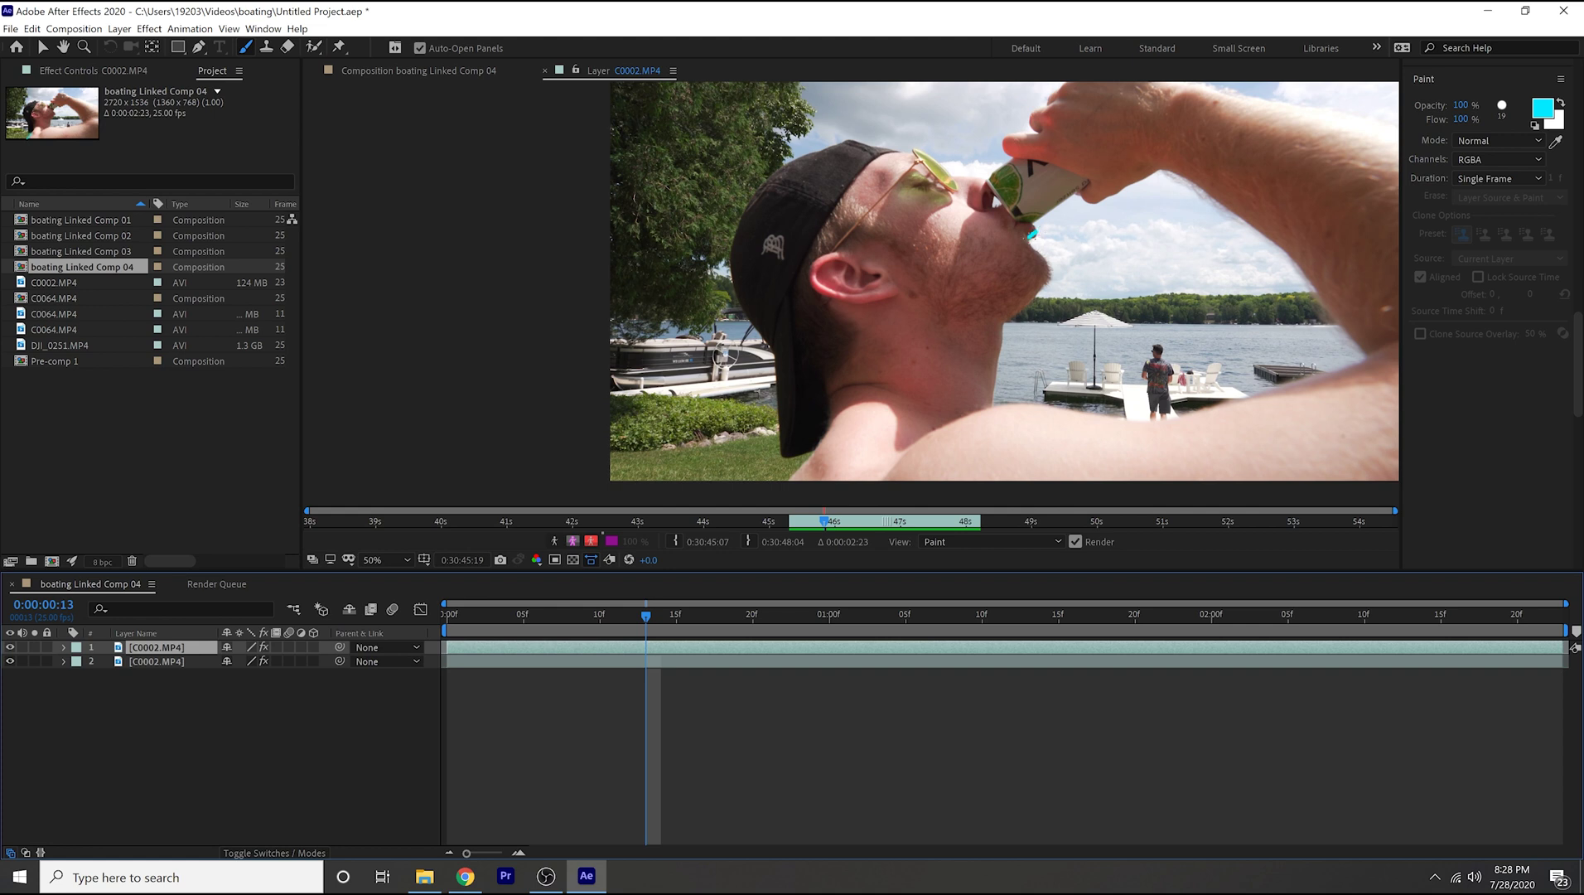
# Paint single-frame strokes down the can, along the arm and upper arm, stepping frame by frame
pyautogui.moveTo(1031, 236)
pyautogui.mouseDown()
pyautogui.moveTo(1063, 269)
pyautogui.moveTo(1047, 294)
pyautogui.mouseUp()
pyautogui.press('pagedown')
pyautogui.press('pagedown')
pyautogui.press('pagedown')
pyautogui.press('pagedown')
pyautogui.moveTo(1269, 407); pyautogui.dragTo(1342, 400)
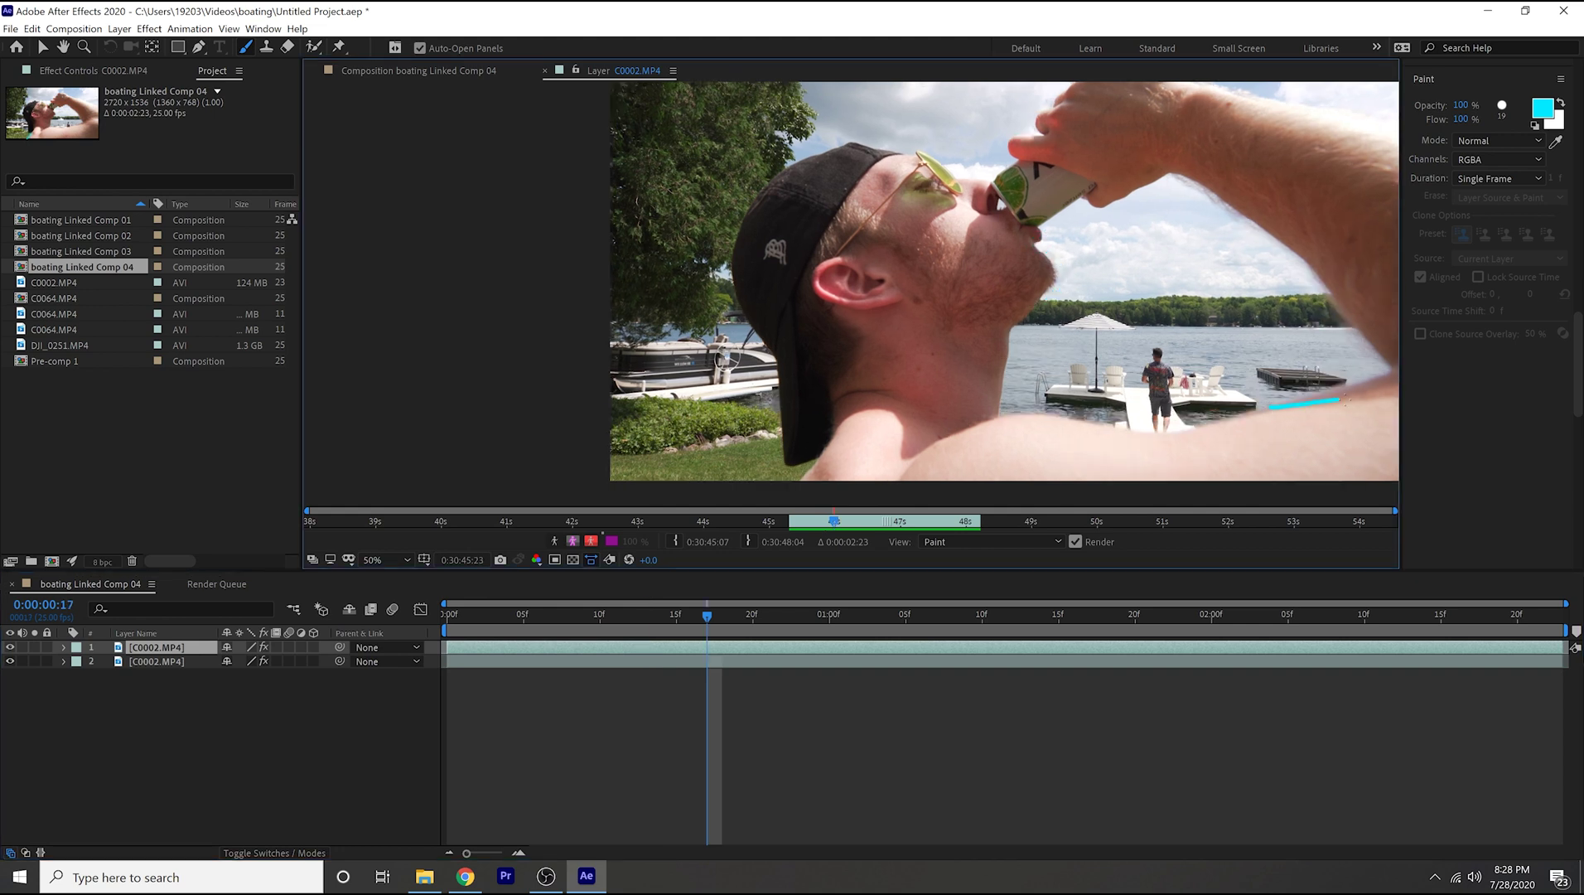
pyautogui.press('pagedown')
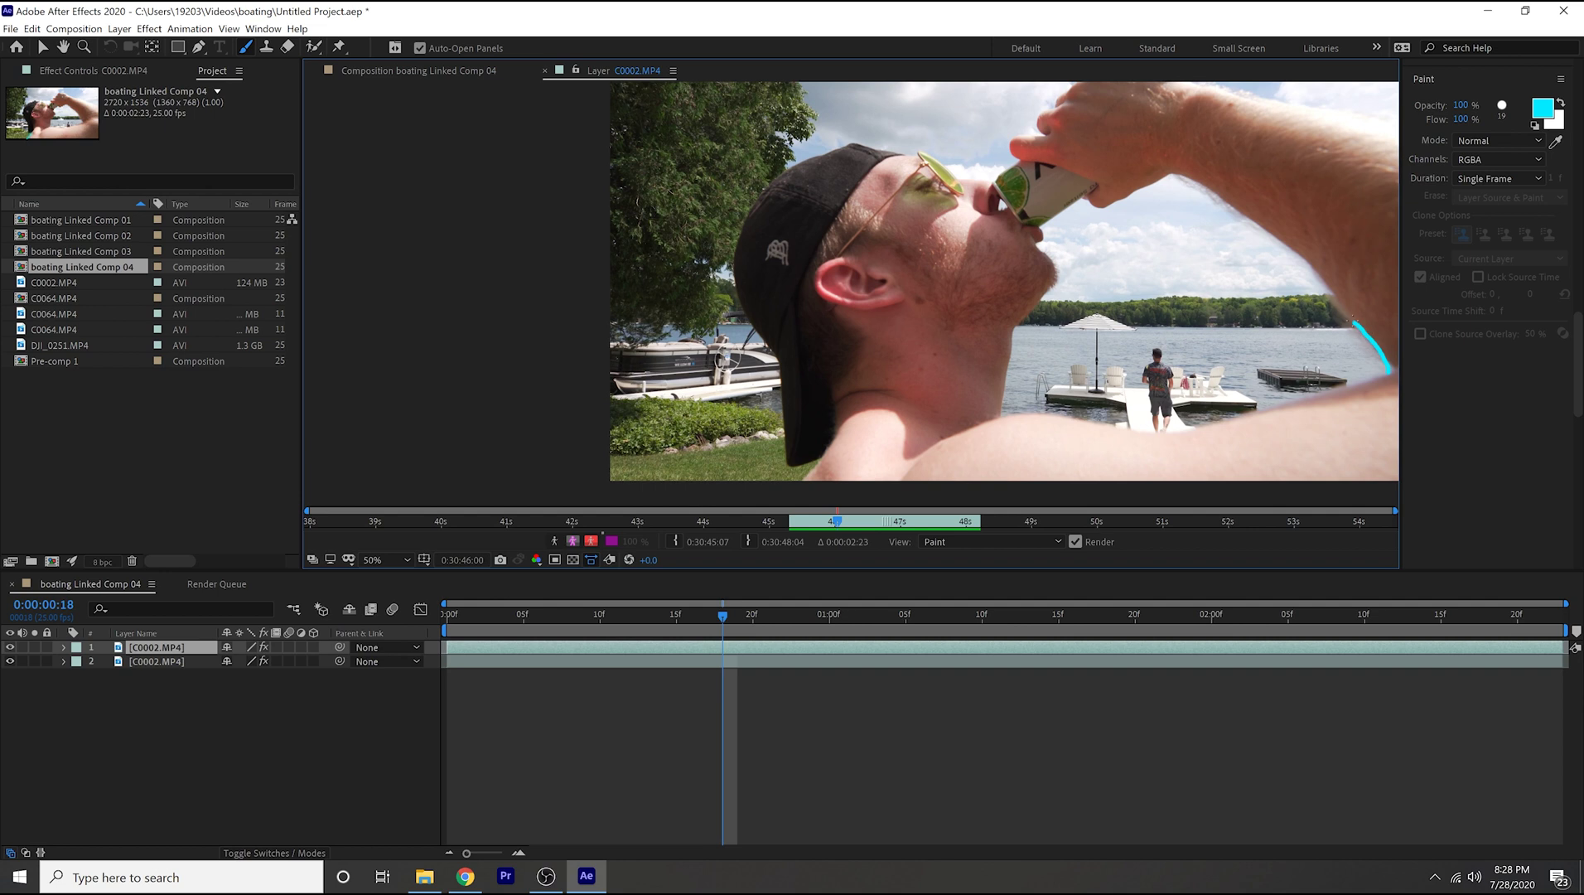
pyautogui.press('pagedown')
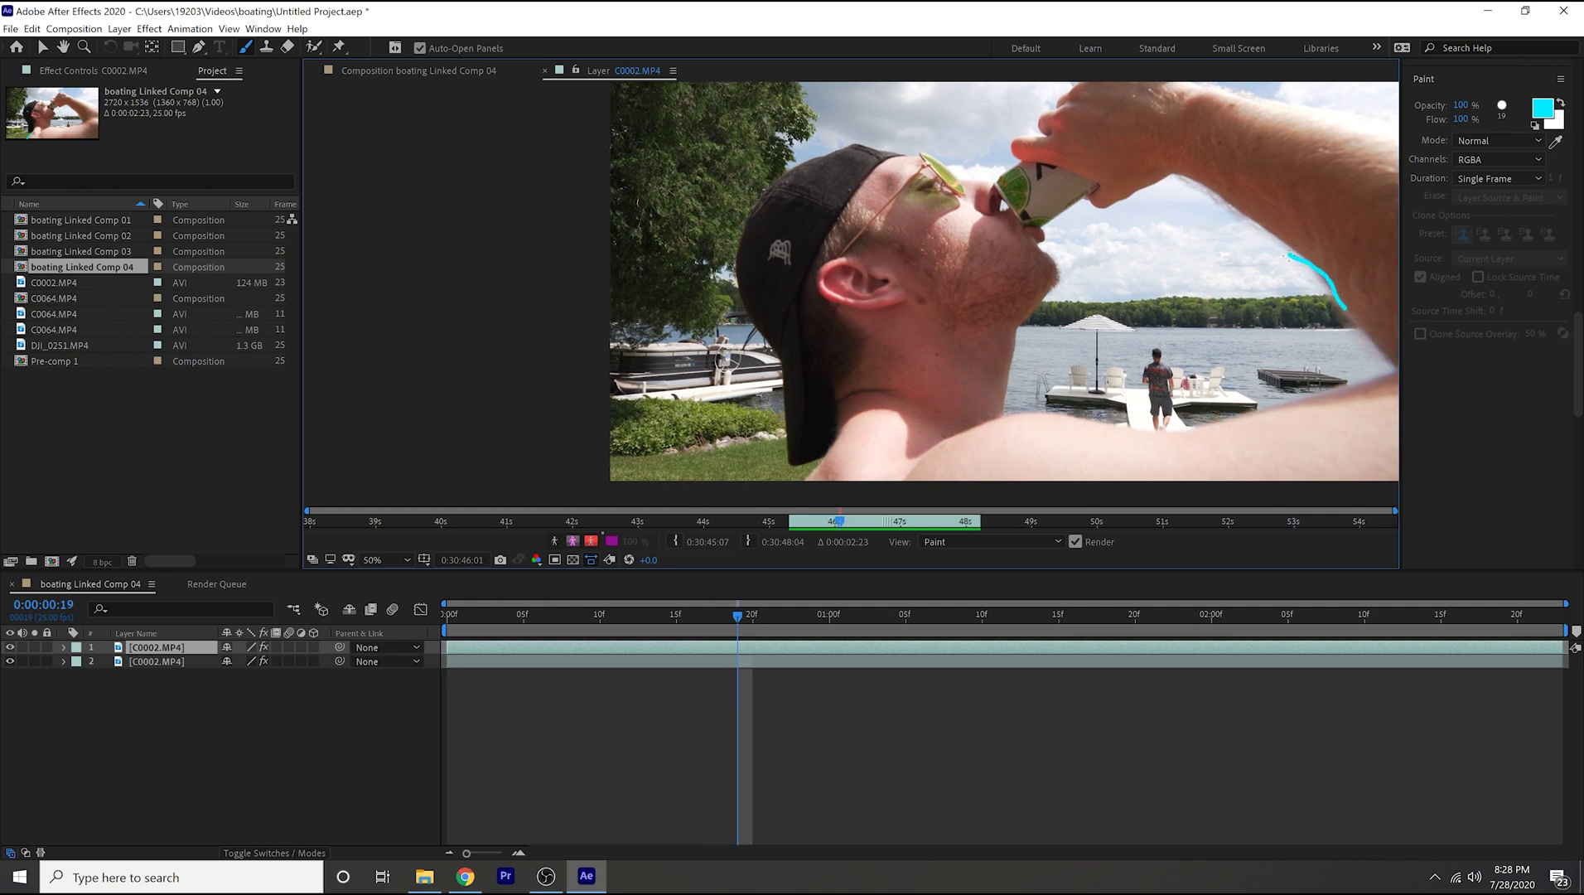
pyautogui.press('pagedown')
pyautogui.moveTo(1245, 218); pyautogui.dragTo(1289, 241)
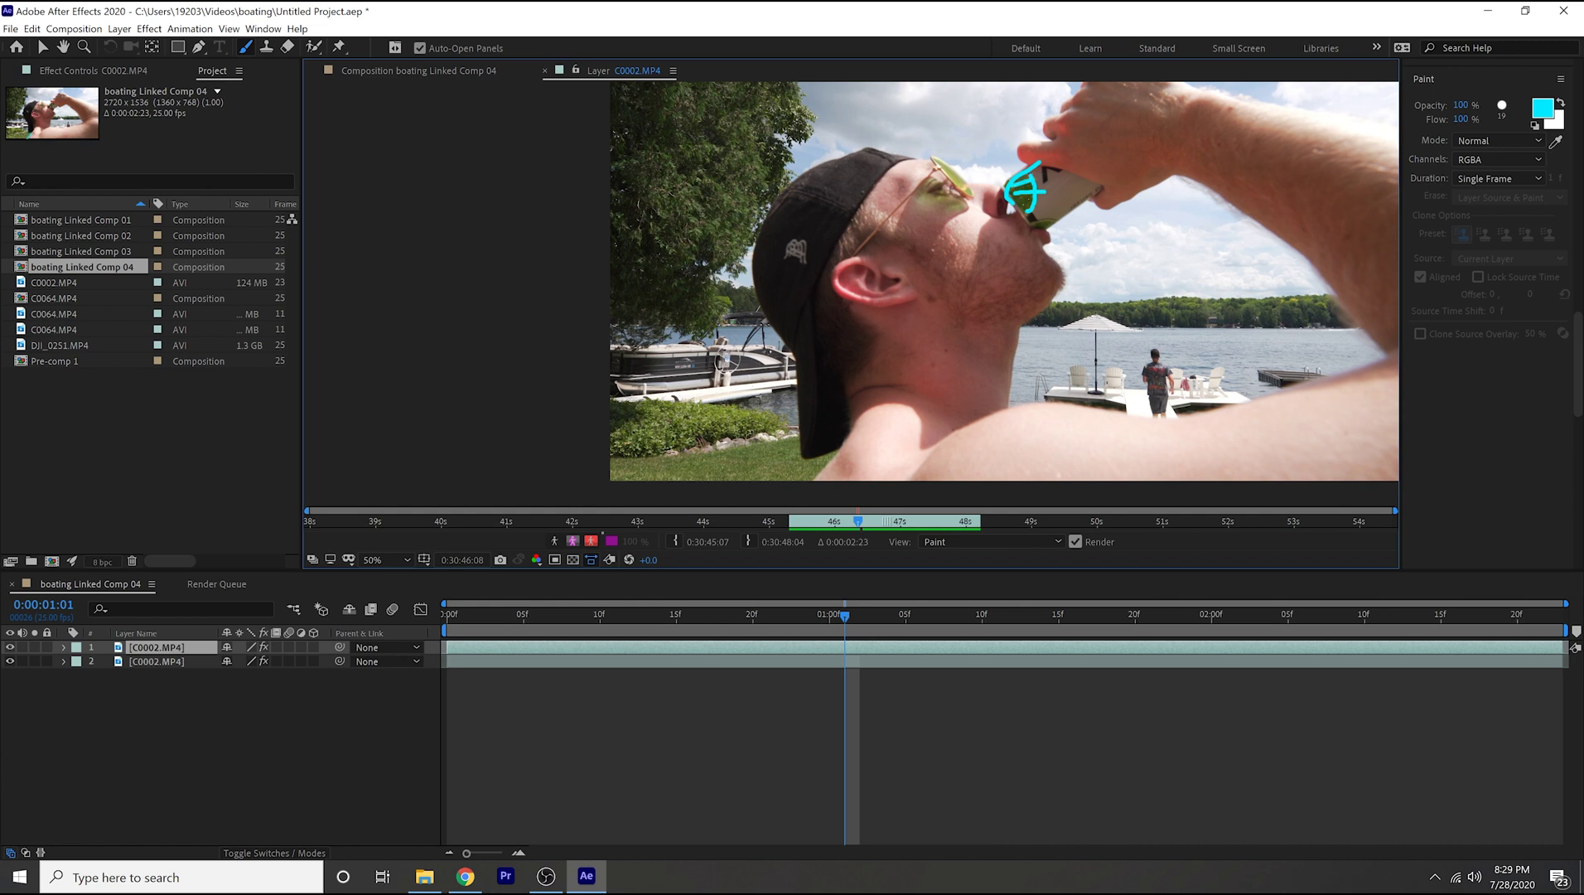
pyautogui.press('pagedown')
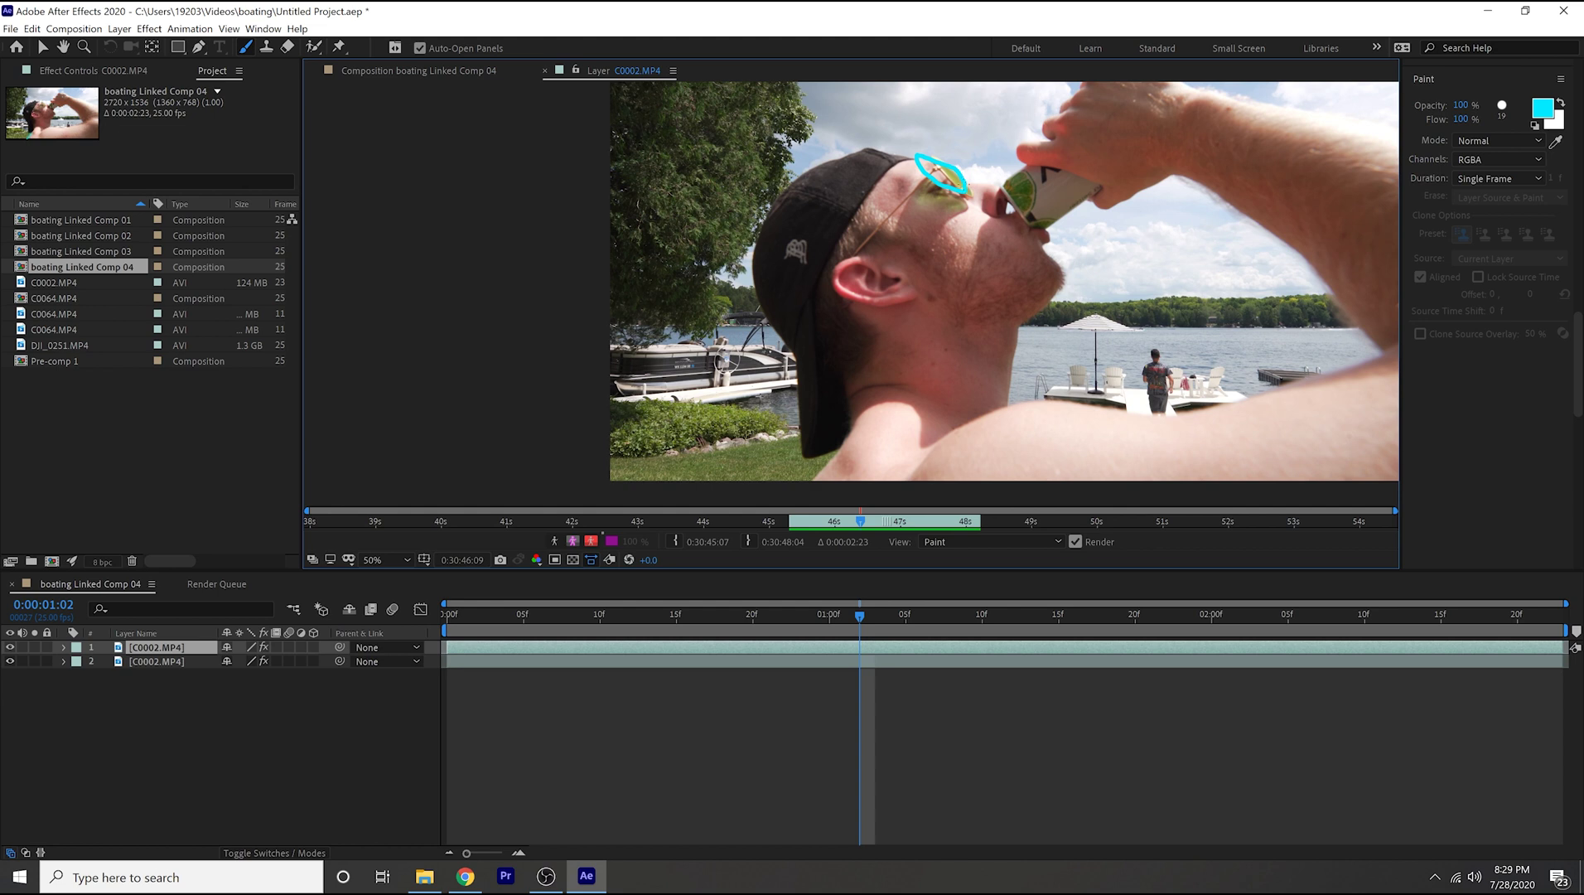
# Trace the sunglasses temple, arm and lens top frame by frame, then play back the scribble
pyautogui.moveTo(900, 207); pyautogui.dragTo(853, 252)
pyautogui.press('pagedown')
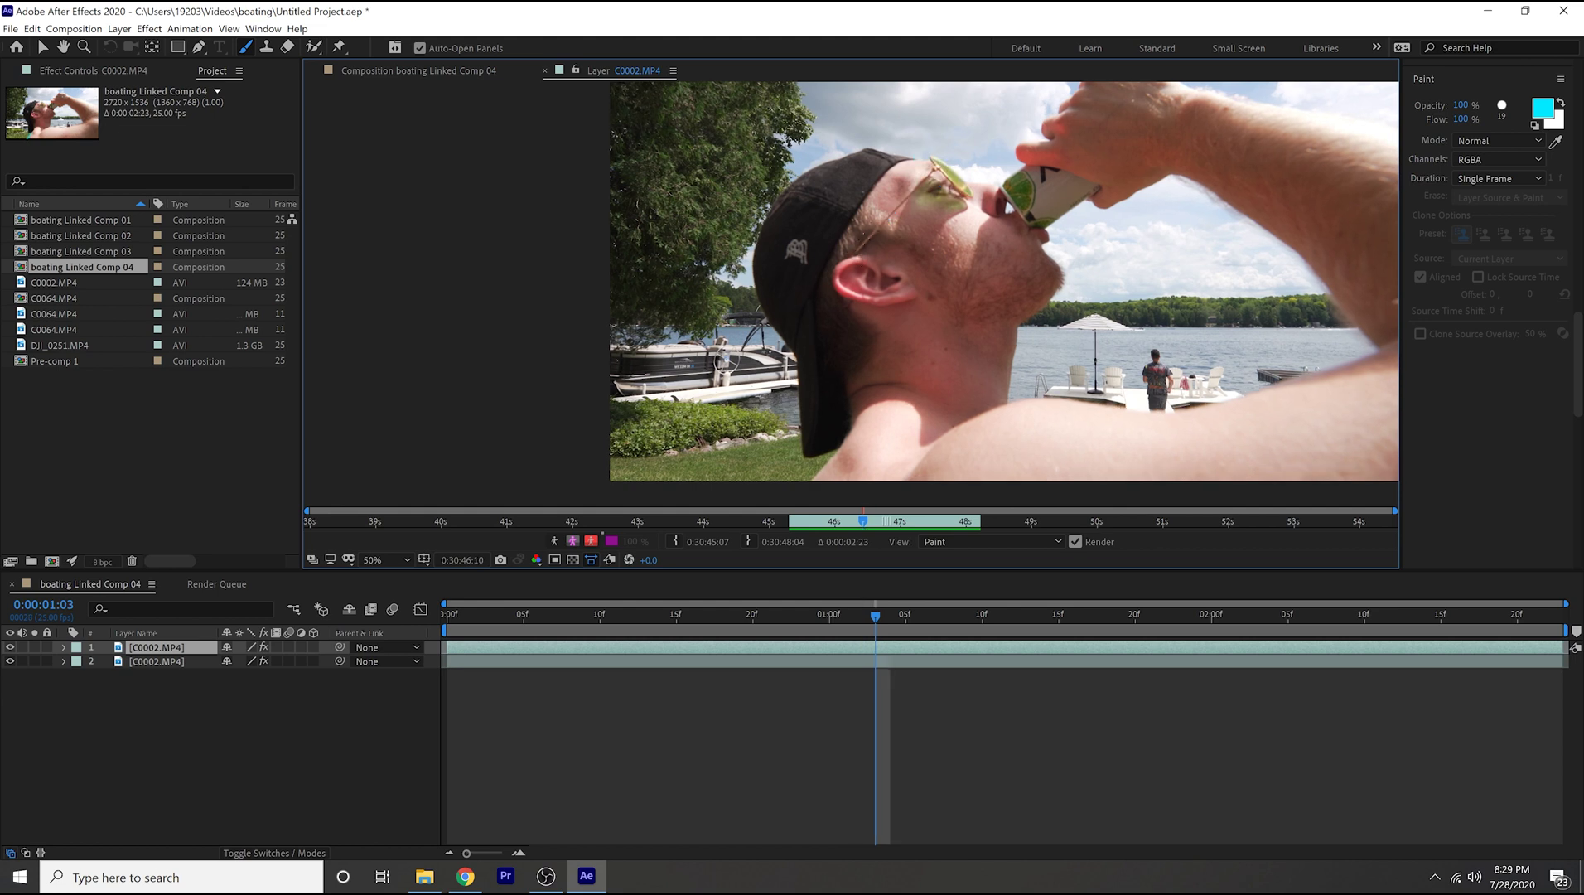
pyautogui.moveTo(875, 237); pyautogui.dragTo(914, 194)
pyautogui.press('pagedown')
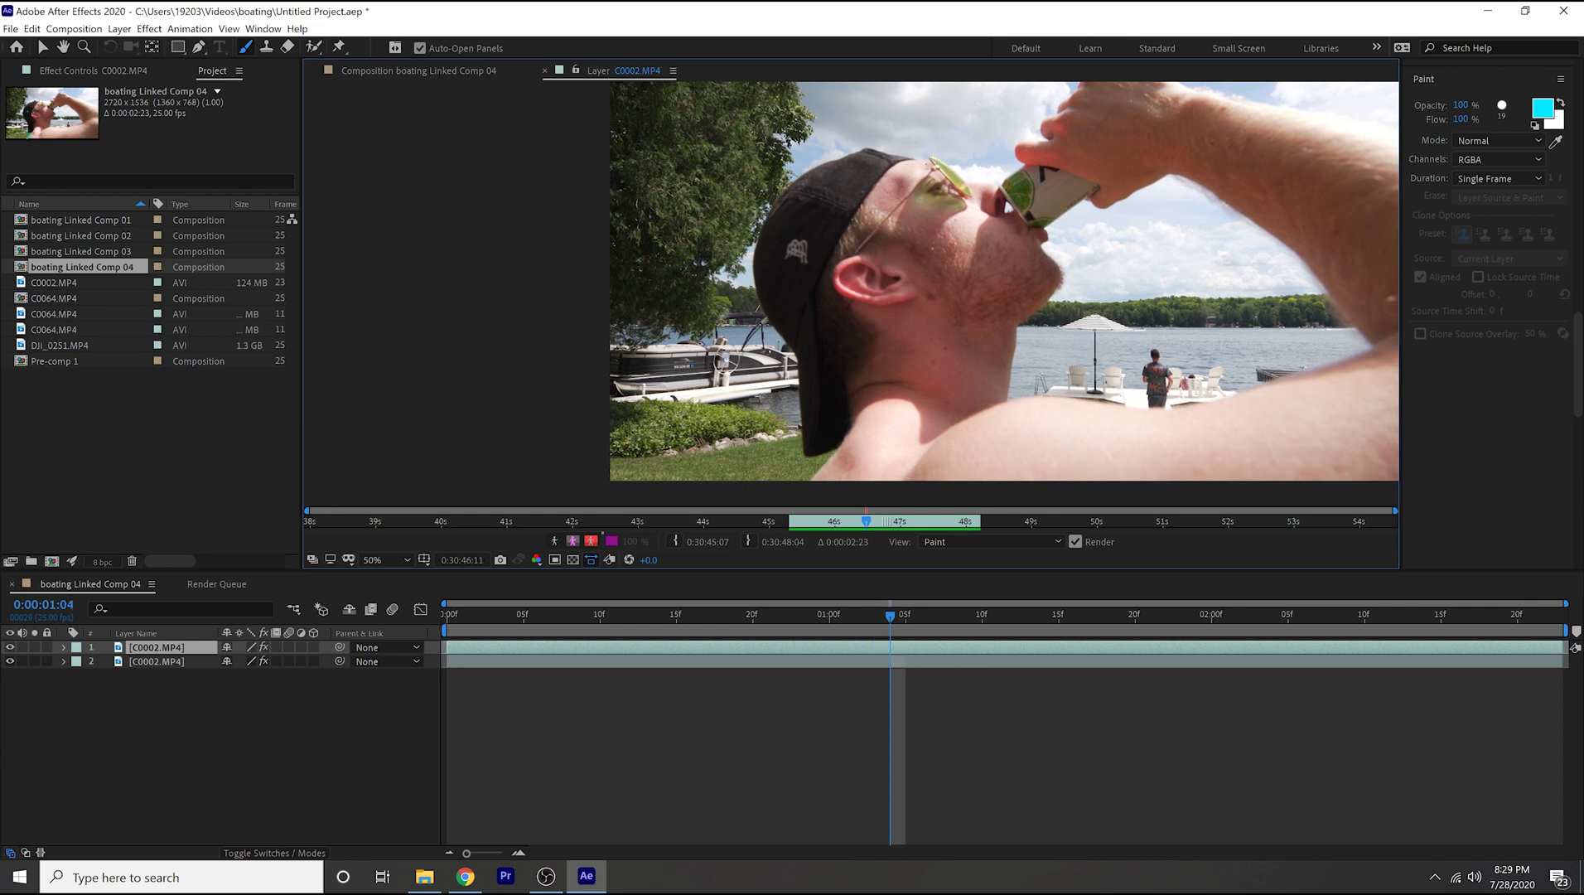
pyautogui.moveTo(930, 155); pyautogui.dragTo(962, 181)
pyautogui.press('space')
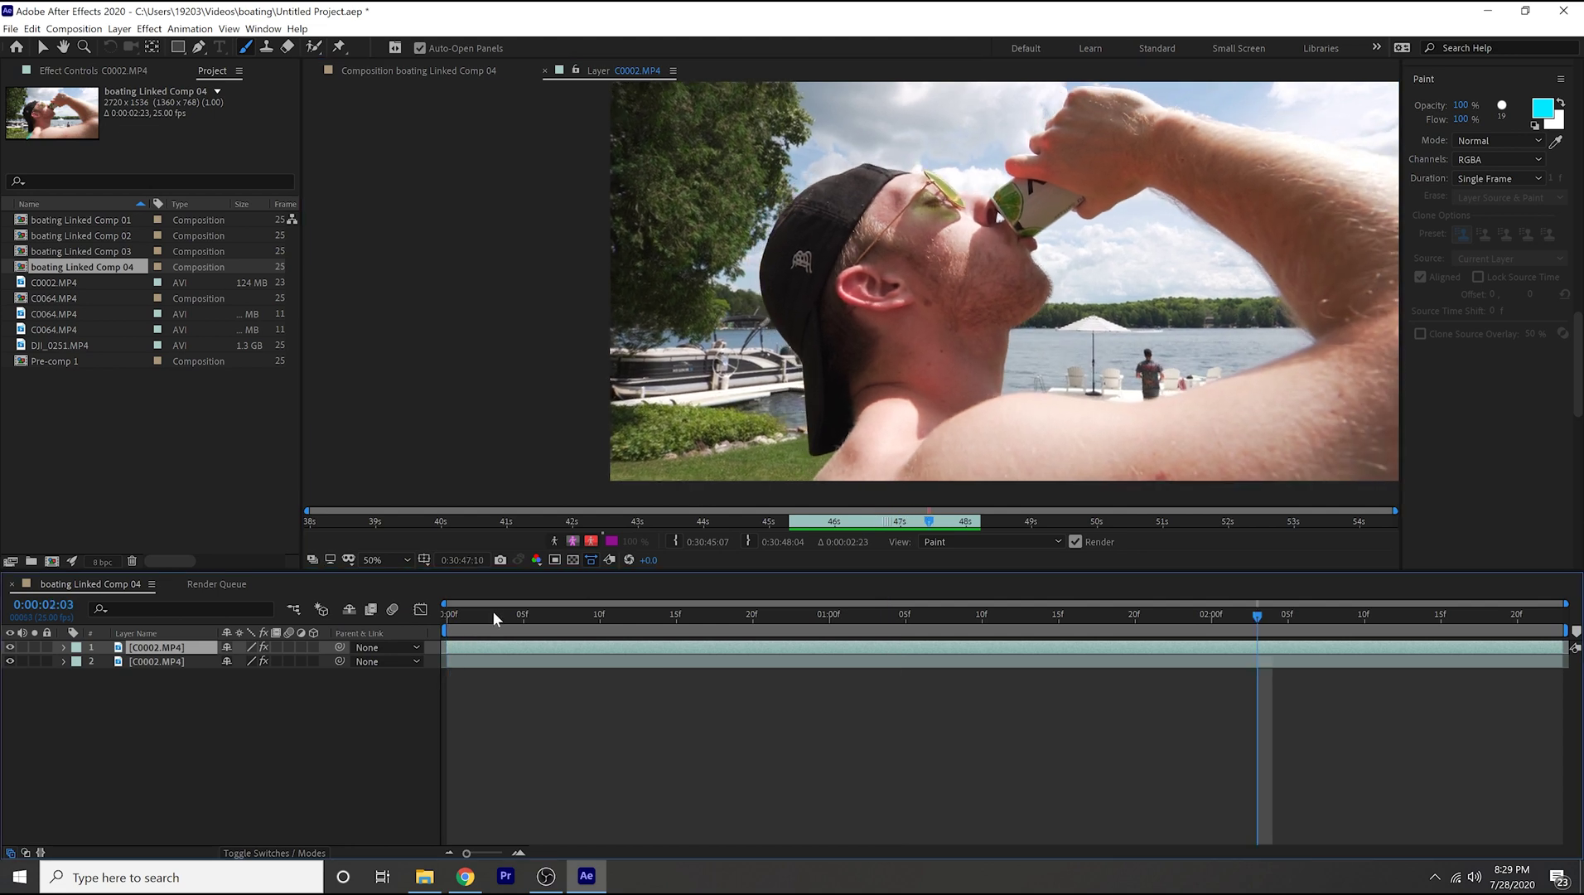
# Apply Sapphire's S_Glow to the top C0002.MP4 layer, then return to the Selection tool
pyautogui.click(1439, 85)
pyautogui.scroll(5, 1442, 366)
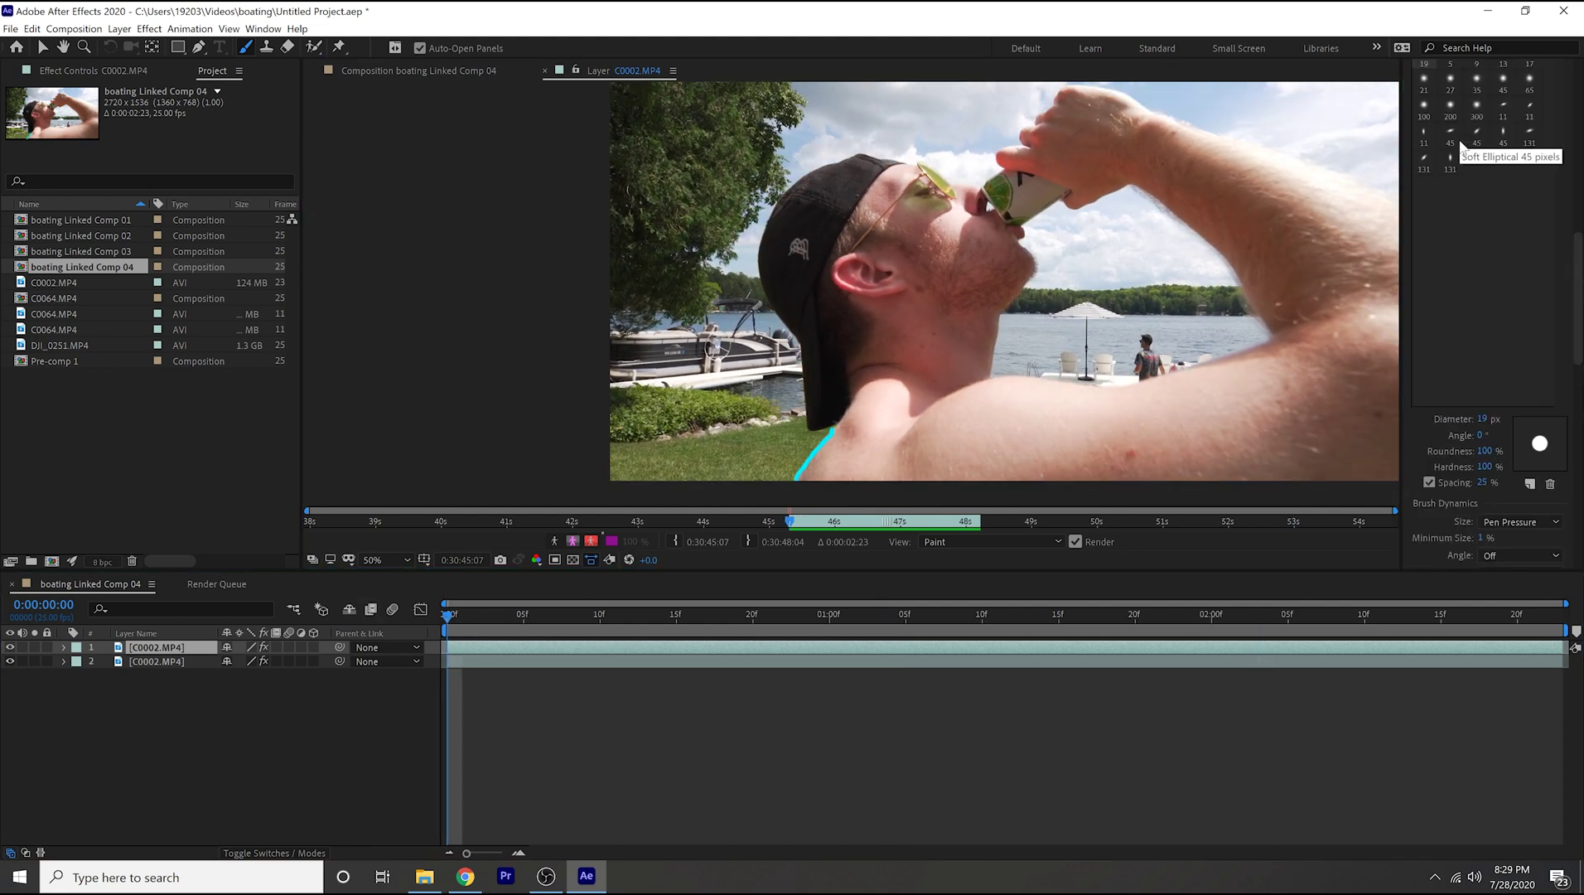
pyautogui.click(1464, 143)
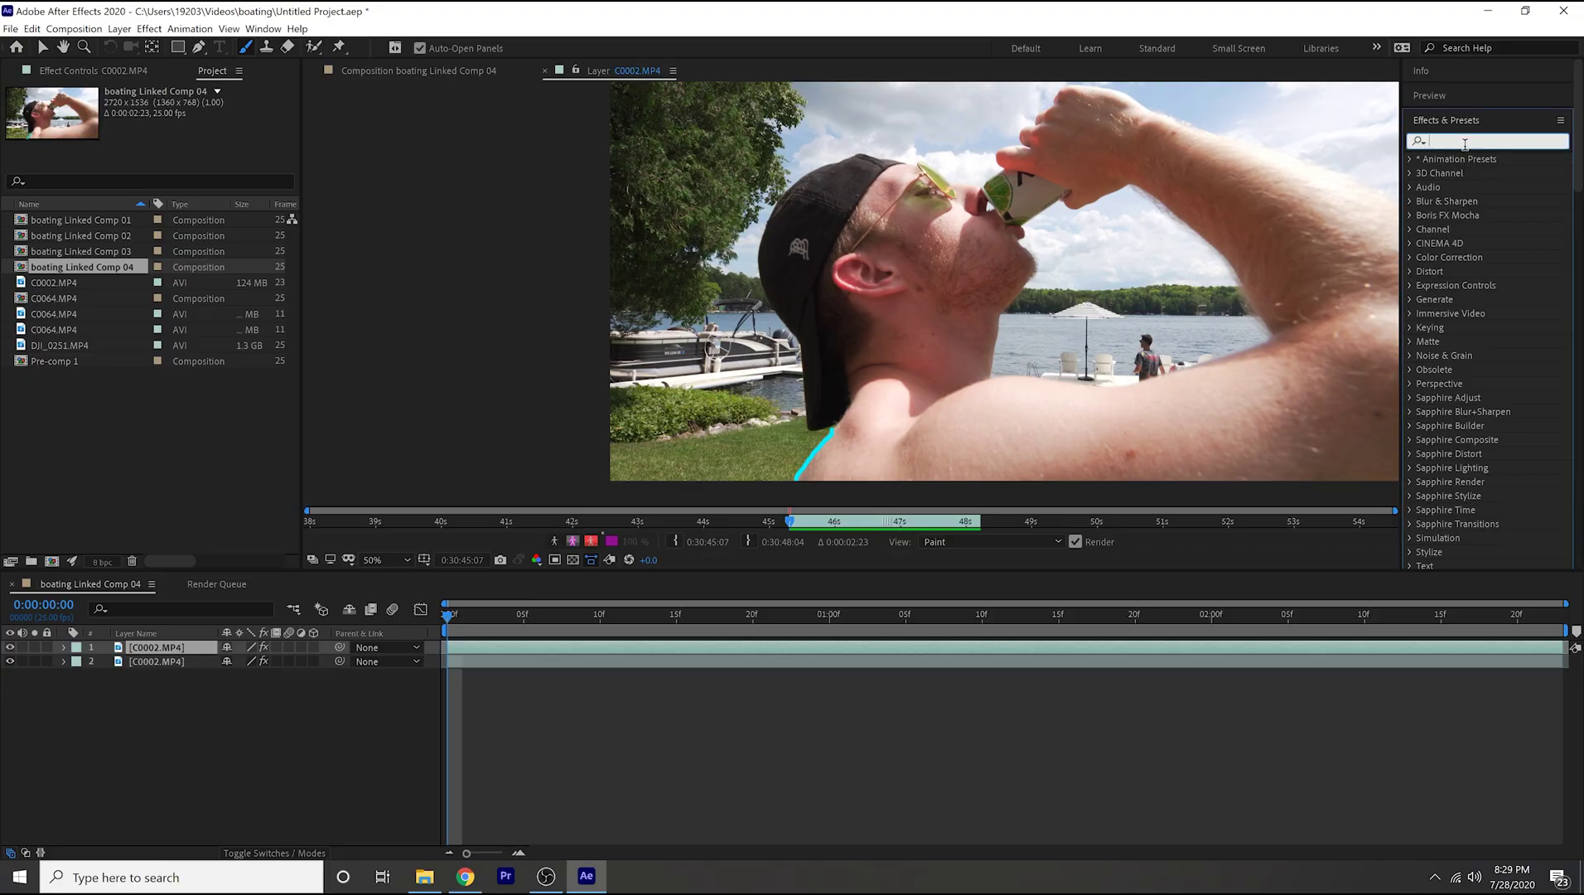
pyautogui.write('glow')
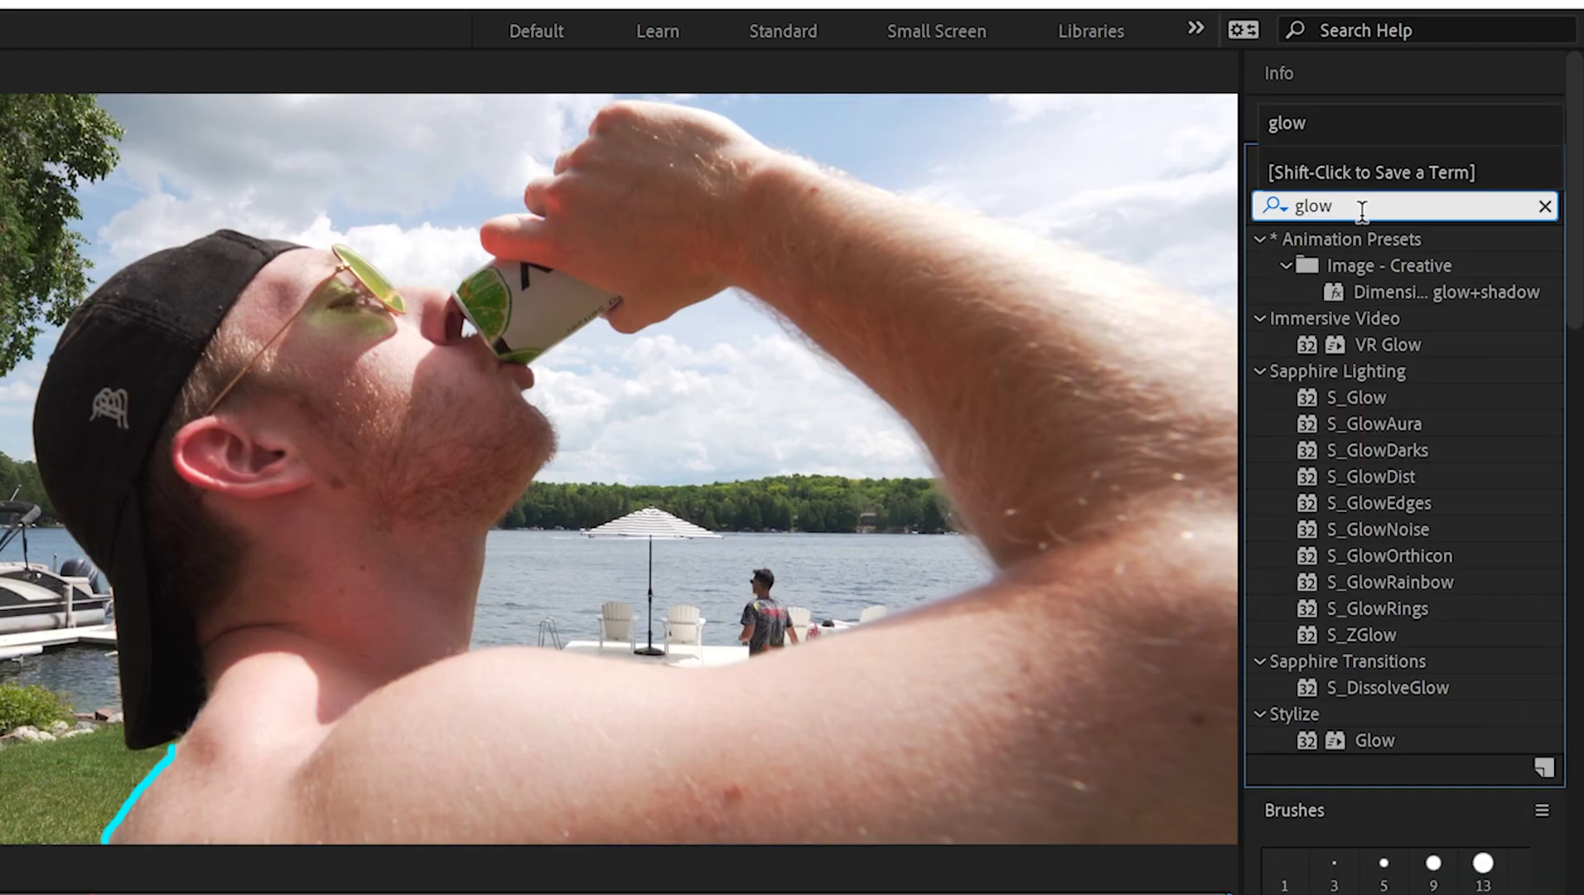
pyautogui.moveTo(1373, 406); pyautogui.dragTo(0, 894)
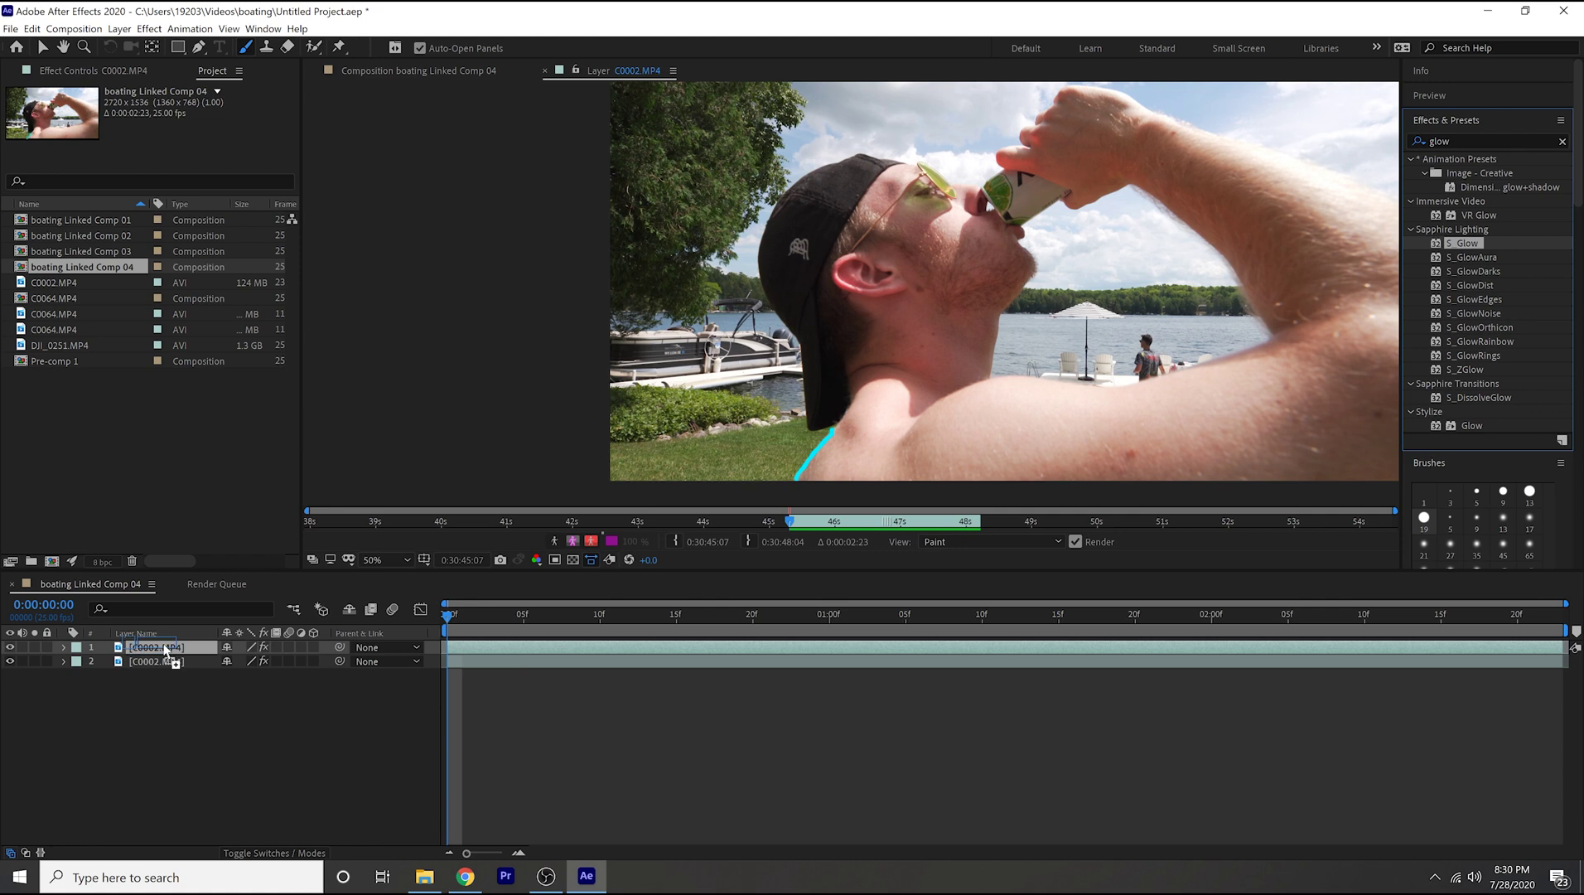
pyautogui.moveTo(165, 652); pyautogui.dragTo(165, 649)
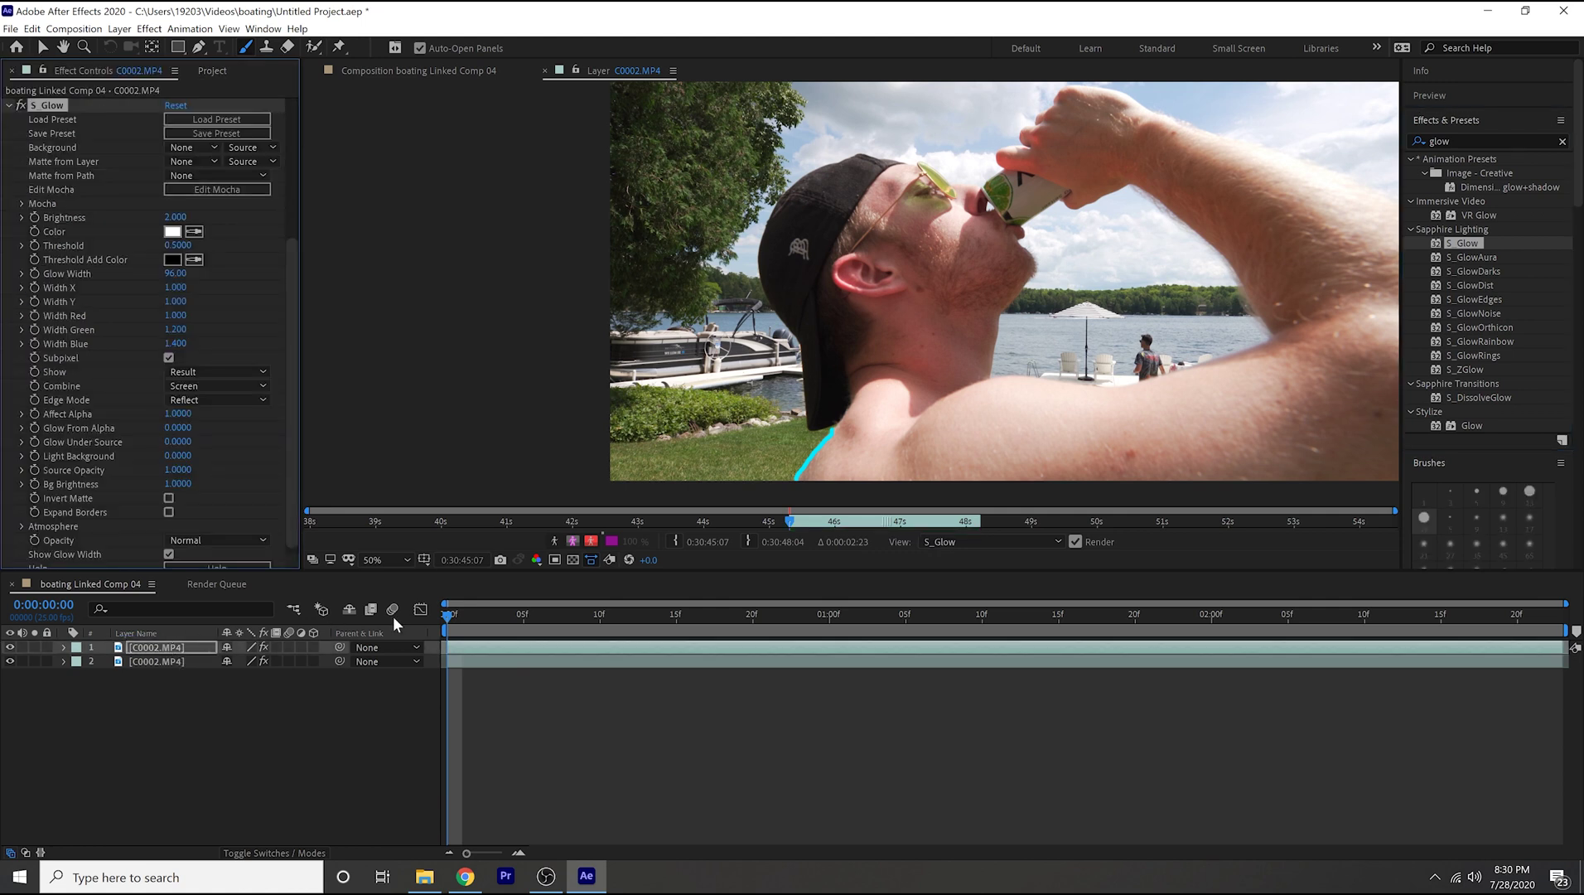
pyautogui.press('v')
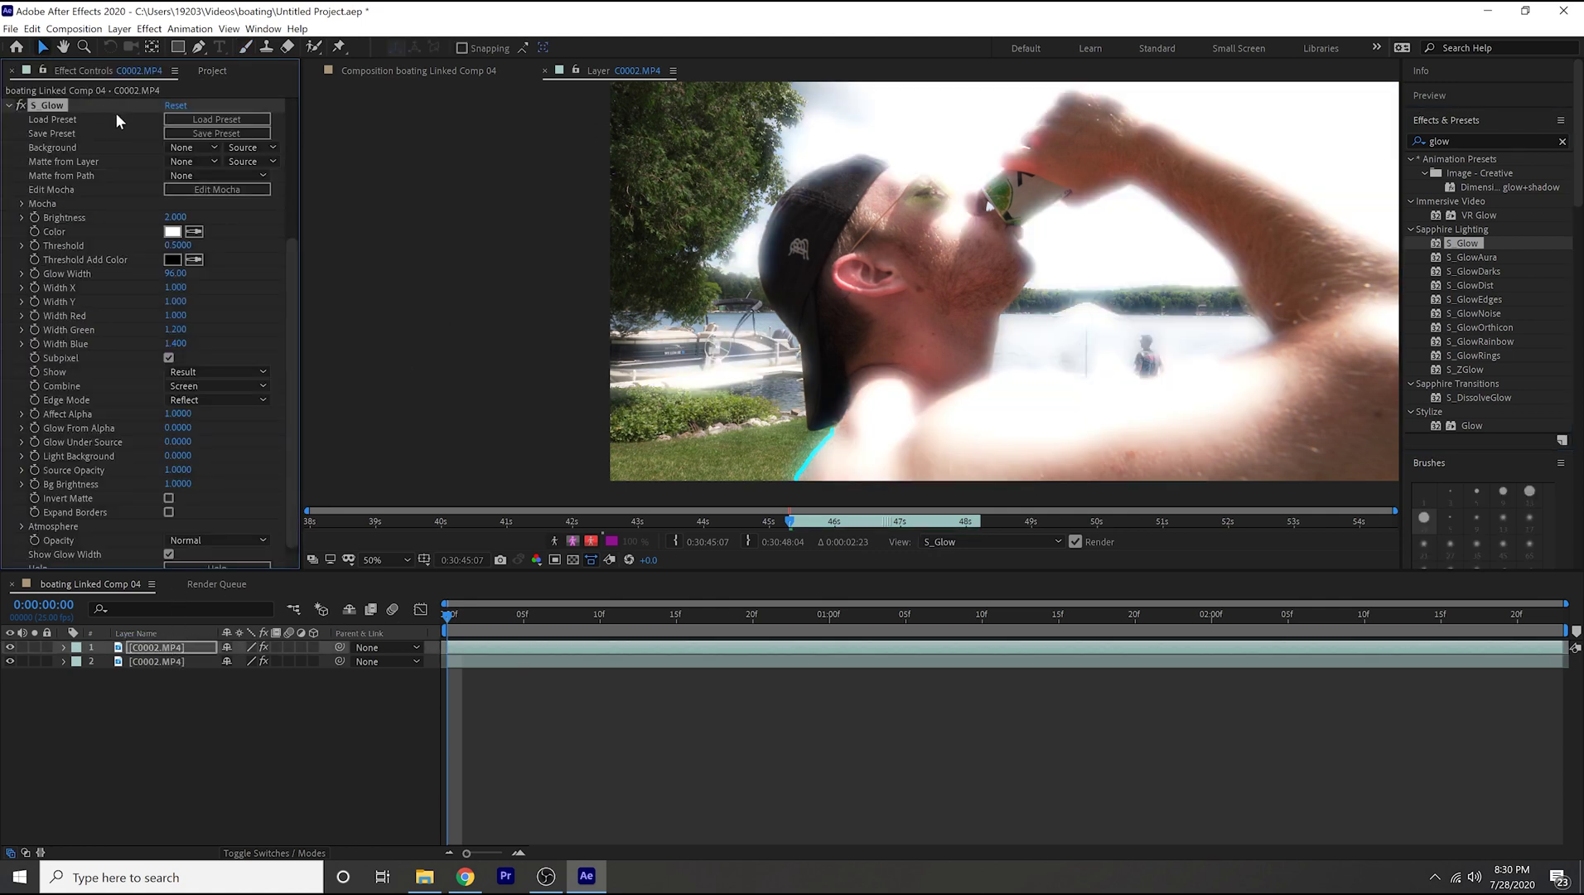
# Enable Paint on Transparent so only the glowing cyan scribbles show over the footage, then preview
pyautogui.click(10, 106)
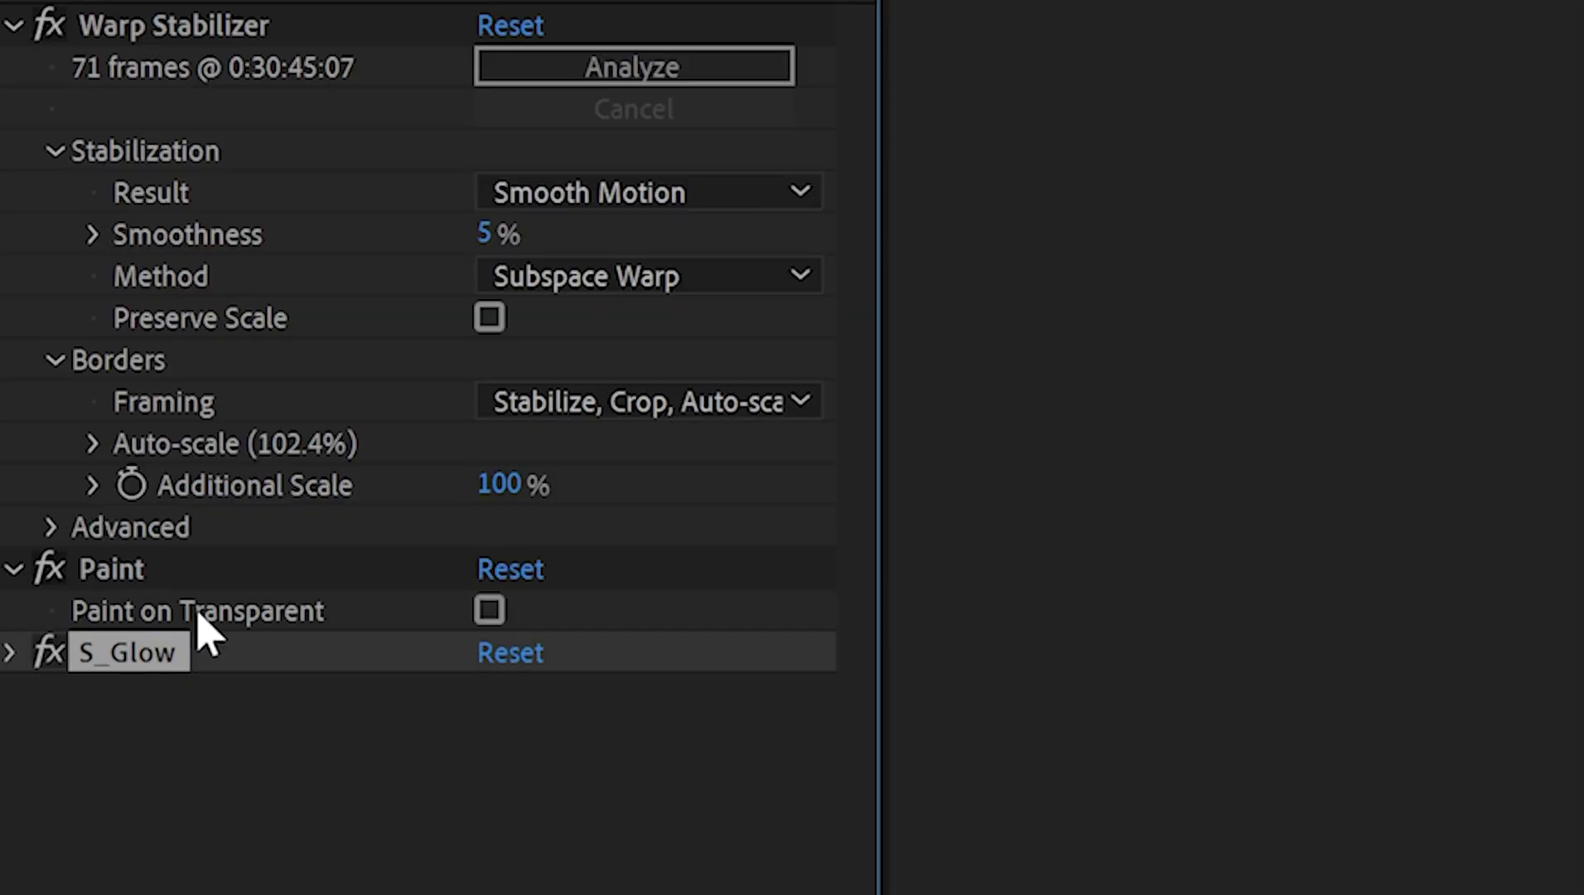
pyautogui.click(490, 612)
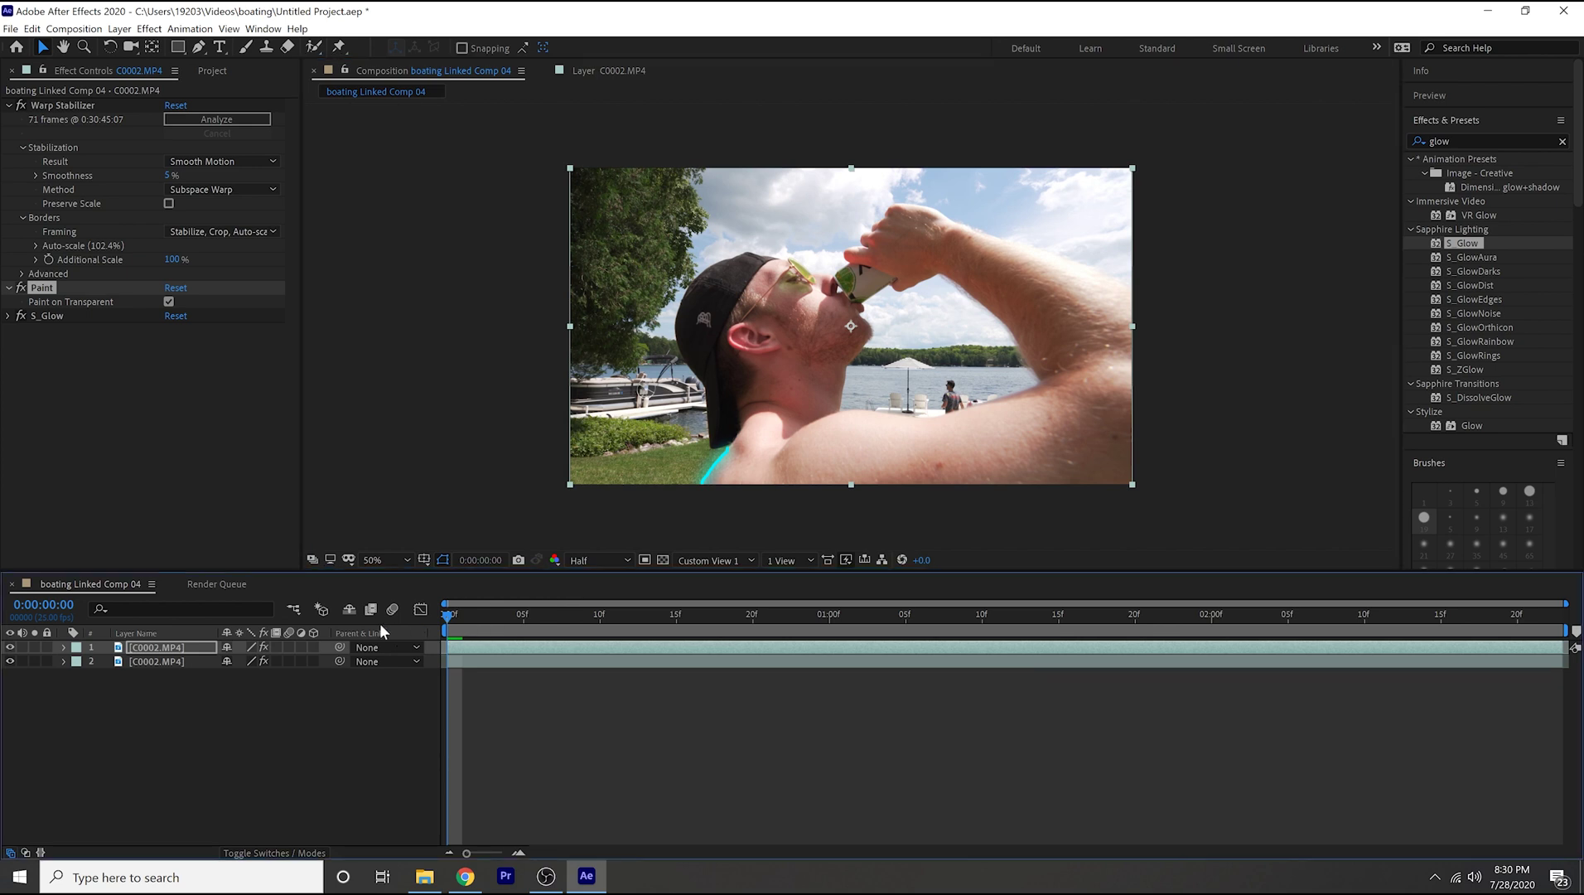
pyautogui.press('space')
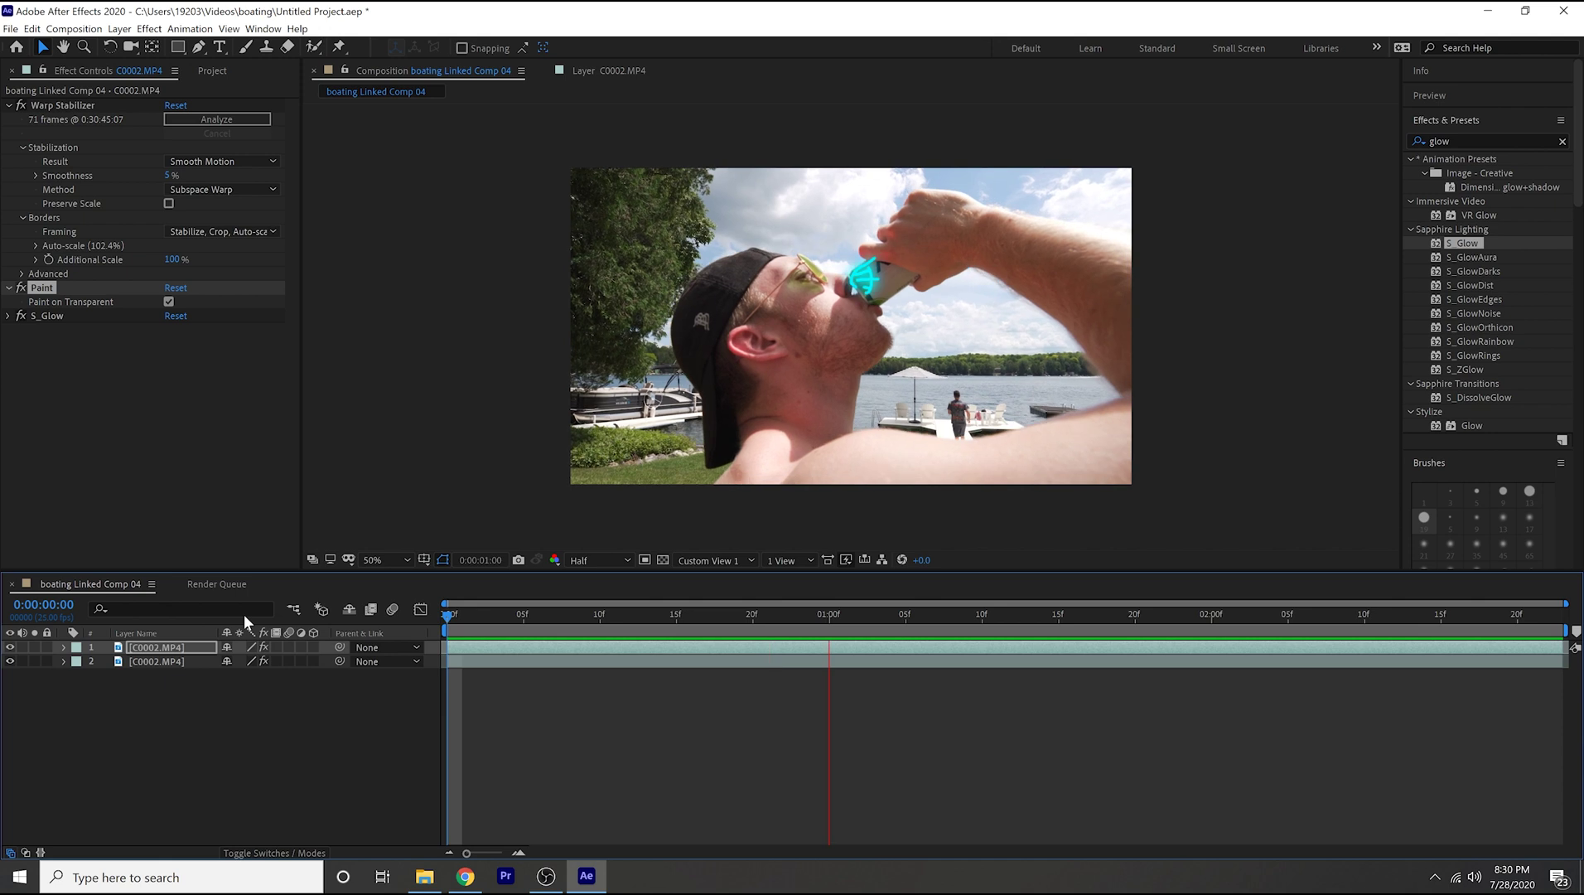
pyautogui.press('v')
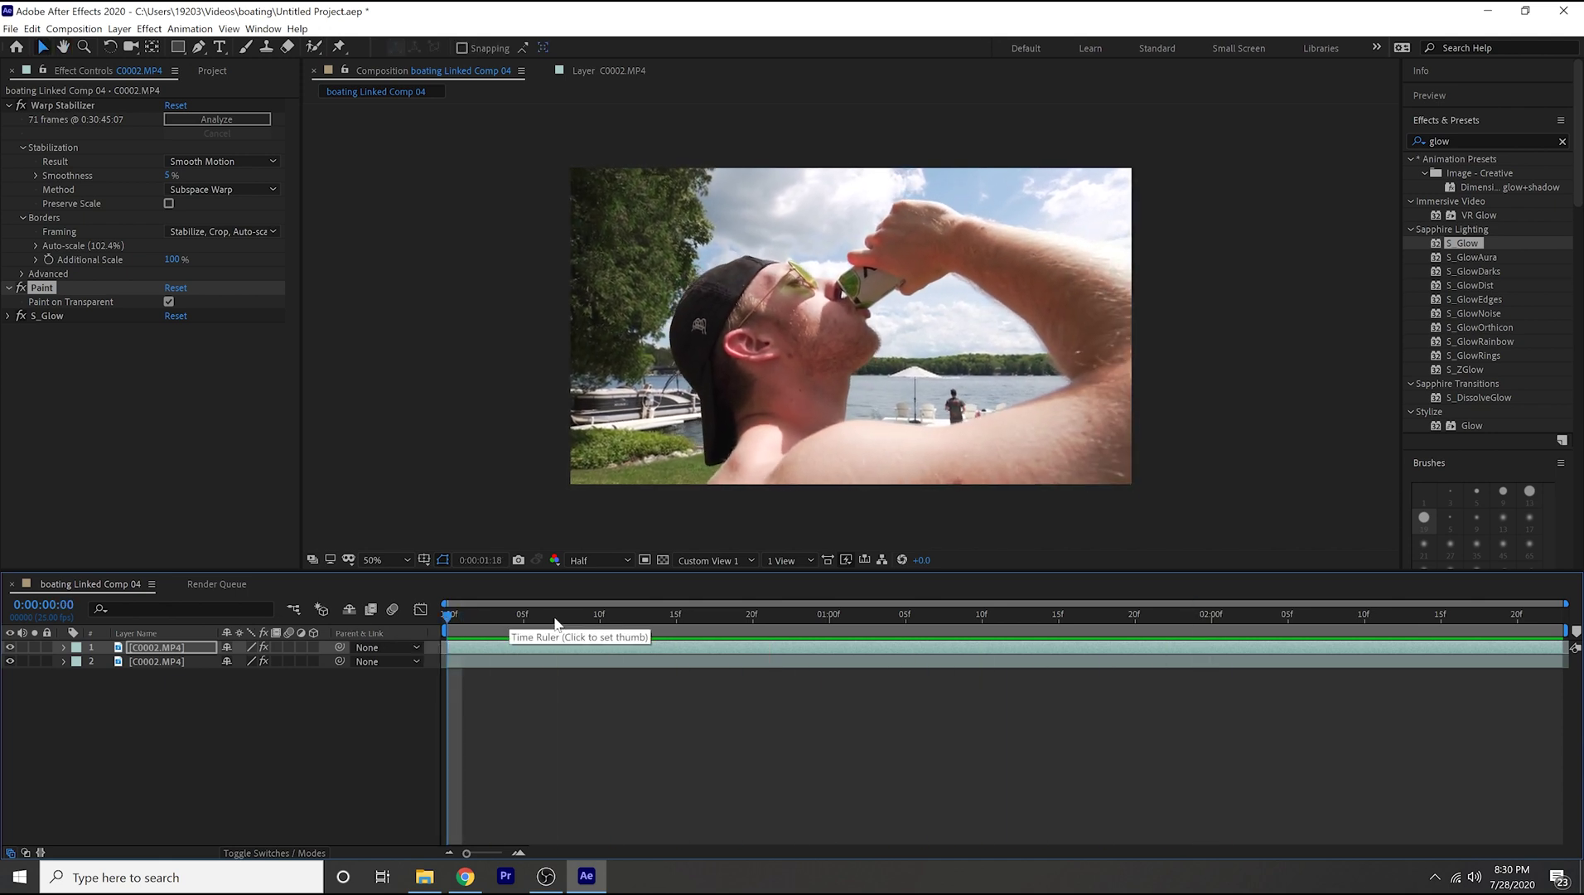
pyautogui.press('space')
pyautogui.press('space')
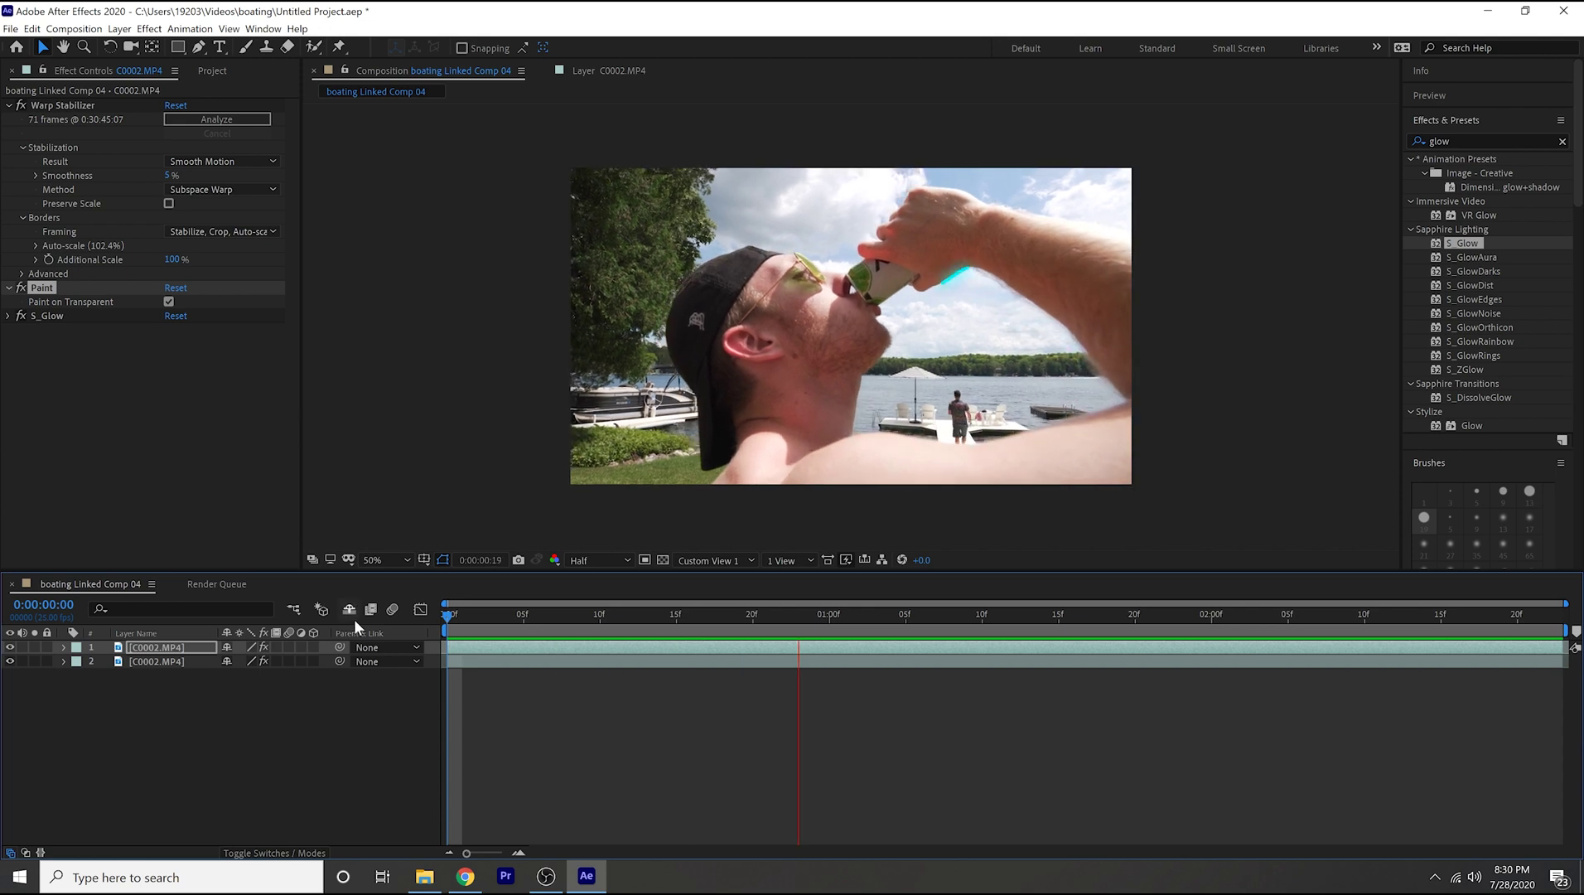